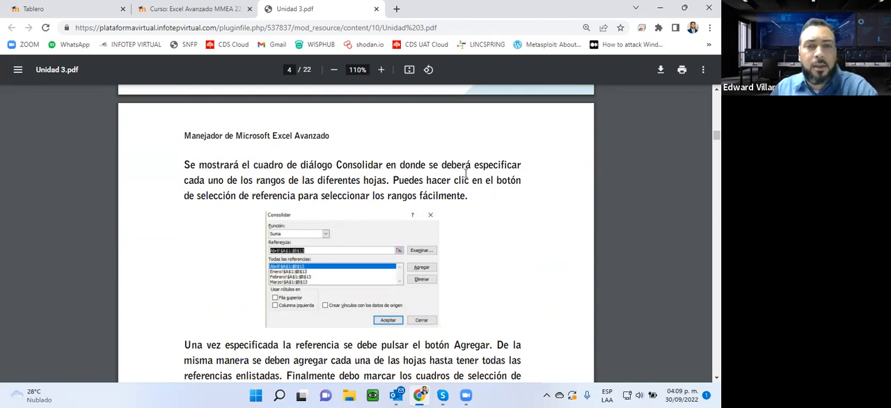
- Read the Unidad 3 guide from the Consolidar dialog instructions through section 3.2 on consolidating workbooks with MS Query
{"action": "scroll", "coordinate": [457, 224], "scroll_direction": "down", "scroll_amount": 3}
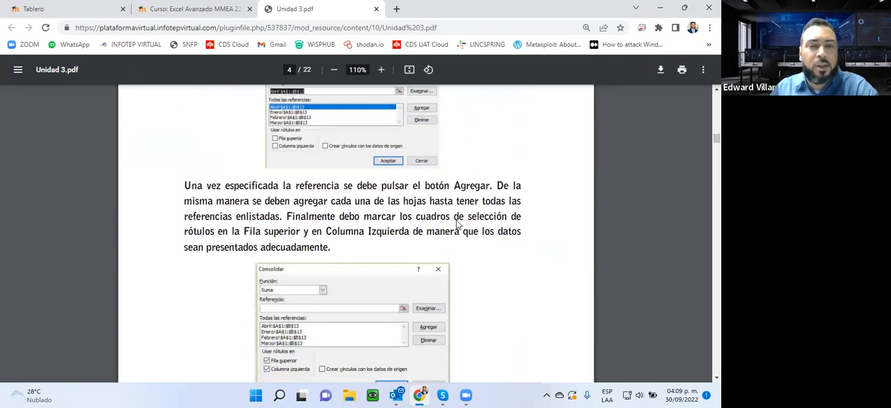
{"action": "scroll", "coordinate": [457, 224], "scroll_direction": "down", "scroll_amount": 2}
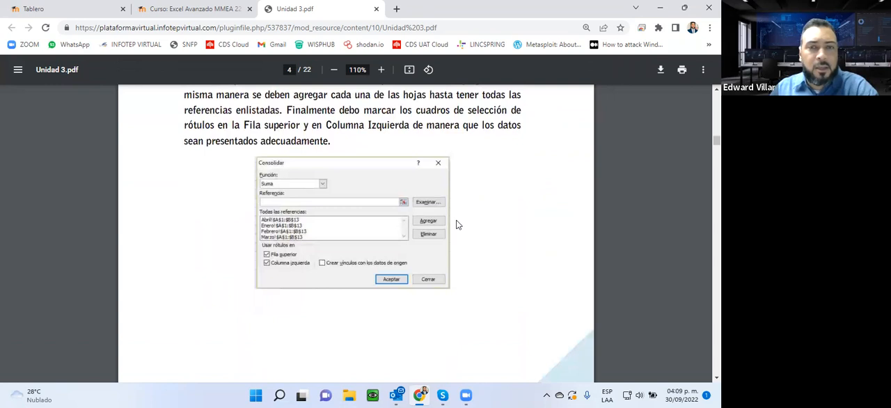
{"action": "scroll", "coordinate": [458, 224], "scroll_direction": "down", "scroll_amount": 6}
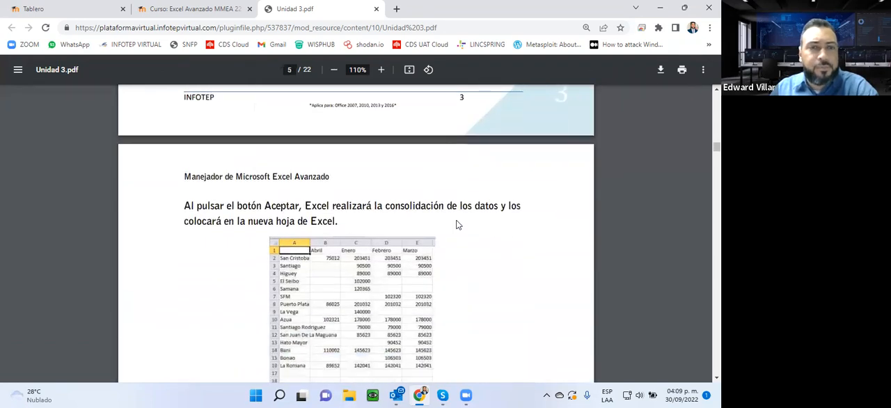
{"action": "scroll", "coordinate": [457, 224], "scroll_direction": "down", "scroll_amount": 6}
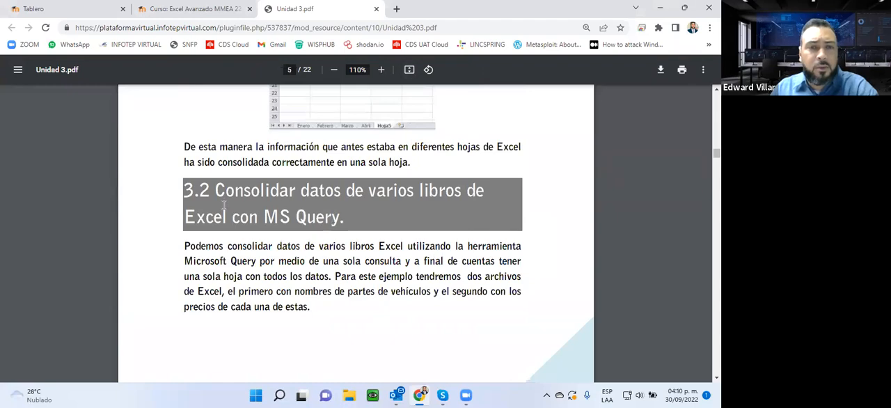
{"action": "scroll", "coordinate": [230, 235], "scroll_direction": "down", "scroll_amount": 3}
{"action": "scroll", "coordinate": [233, 233], "scroll_direction": "down", "scroll_amount": 13}
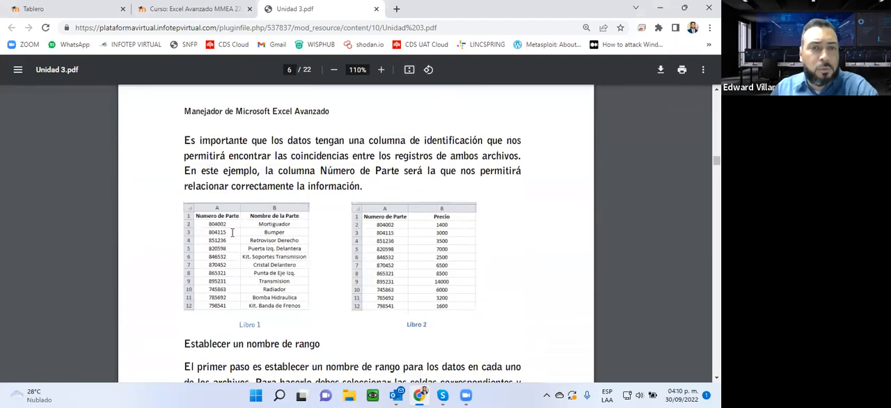
{"action": "scroll", "coordinate": [233, 233], "scroll_direction": "down", "scroll_amount": 7}
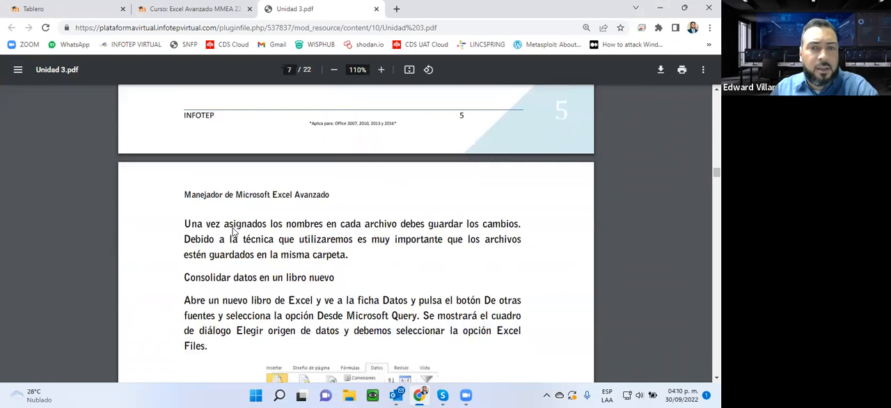
{"action": "scroll", "coordinate": [367, 190], "scroll_direction": "down", "scroll_amount": 10}
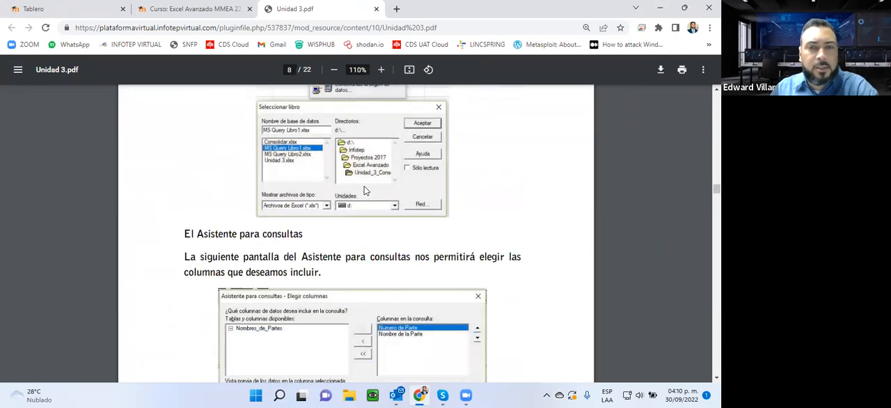
- Examine the guide's instructions for starting Microsoft Query with Excel Files, including the footnote on supported Office versions
{"action": "scroll", "coordinate": [367, 189], "scroll_direction": "up", "scroll_amount": 3}
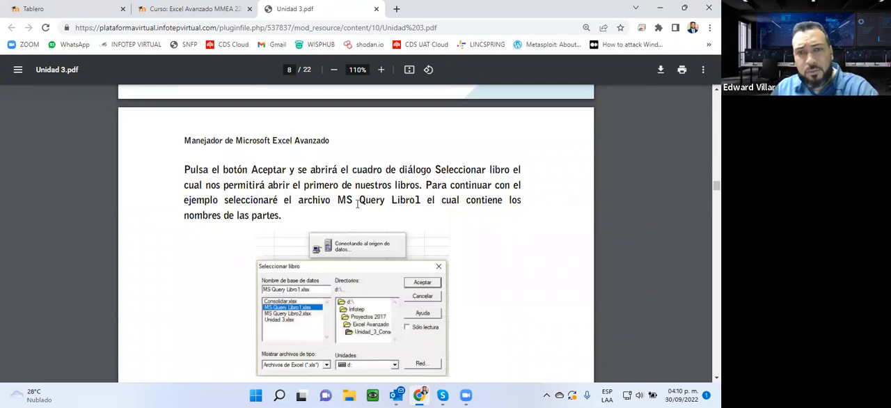
{"action": "scroll", "coordinate": [362, 195], "scroll_direction": "up", "scroll_amount": 5}
{"action": "scroll", "coordinate": [357, 205], "scroll_direction": "down", "scroll_amount": 5}
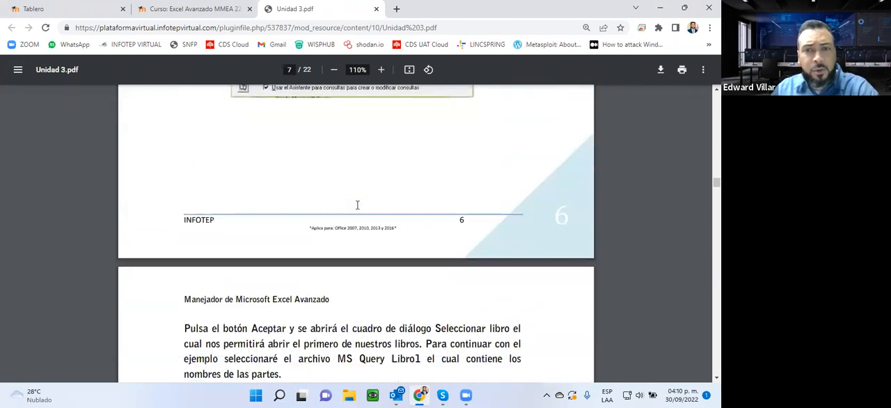
{"action": "scroll", "coordinate": [357, 205], "scroll_direction": "up", "scroll_amount": 8}
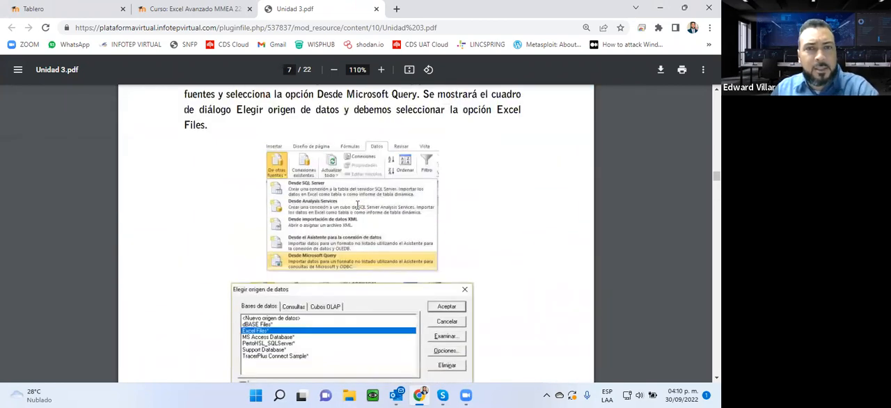
{"action": "scroll", "coordinate": [357, 204], "scroll_direction": "down", "scroll_amount": 1}
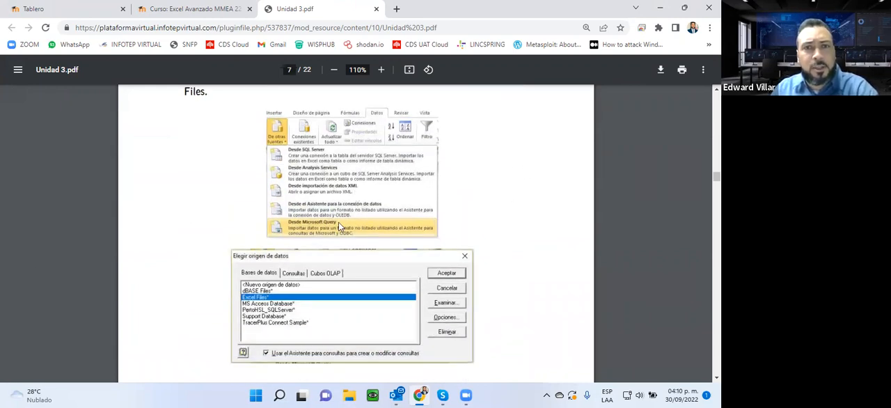
{"action": "scroll", "coordinate": [453, 237], "scroll_direction": "up", "scroll_amount": 1}
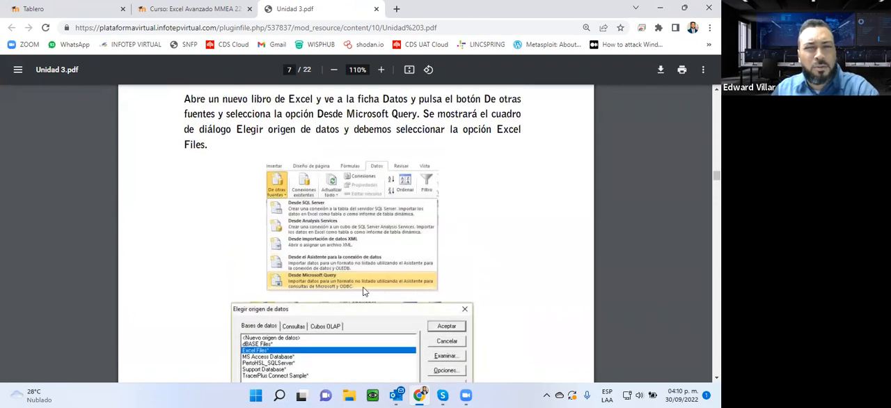
{"action": "scroll", "coordinate": [327, 261], "scroll_direction": "up", "scroll_amount": 3}
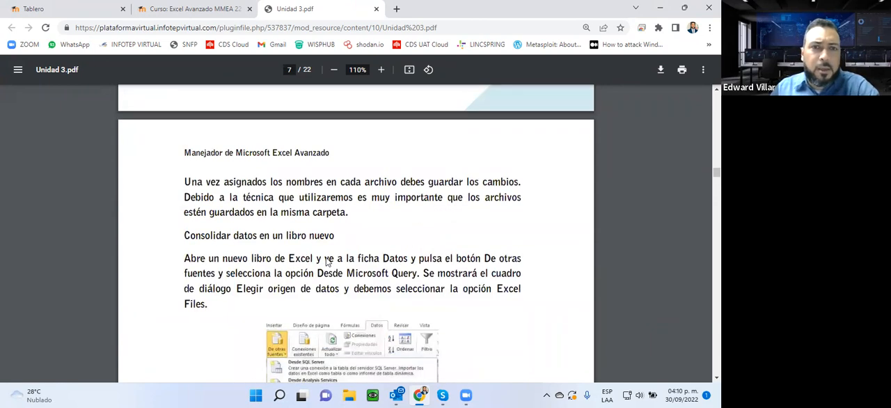
{"action": "scroll", "coordinate": [327, 261], "scroll_direction": "down", "scroll_amount": 1}
{"action": "scroll", "coordinate": [326, 261], "scroll_direction": "down", "scroll_amount": 1}
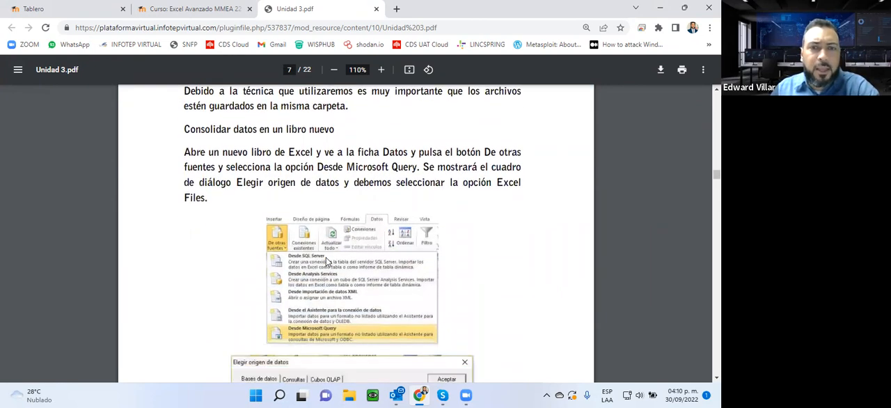
{"action": "scroll", "coordinate": [330, 222], "scroll_direction": "down", "scroll_amount": 6}
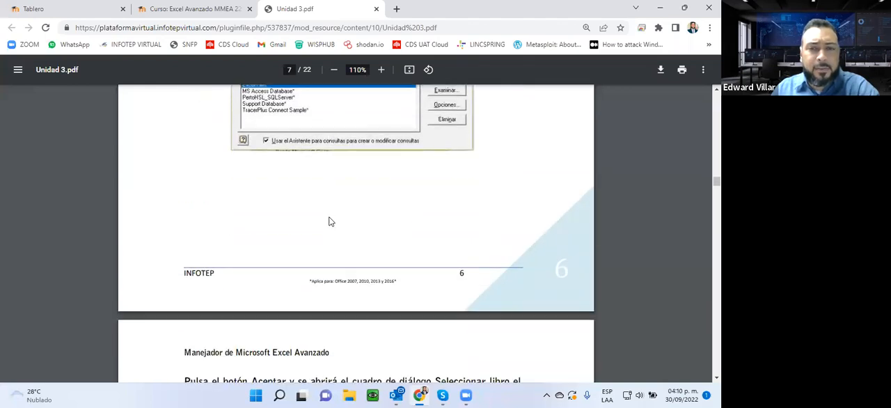
{"action": "left_click_drag", "start_coordinate": [348, 282], "coordinate": [409, 280]}
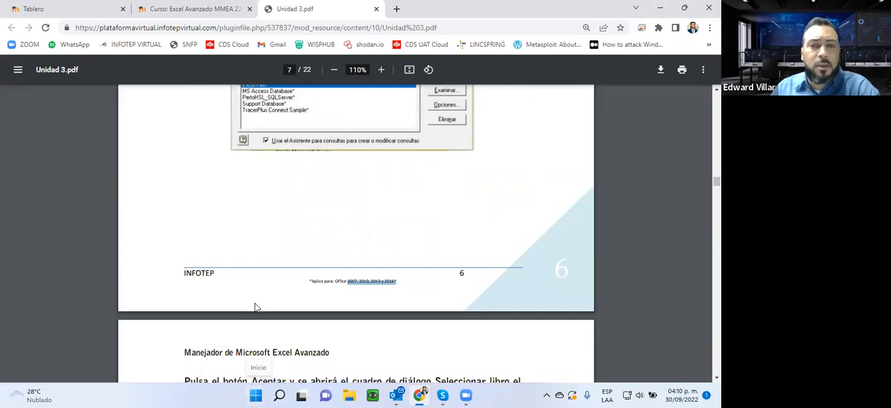
- Review the guide's Libro 1 and Libro 2 example tables, the range-naming instructions and the query wizard pages that follow
{"action": "scroll", "coordinate": [271, 284], "scroll_direction": "up", "scroll_amount": 2}
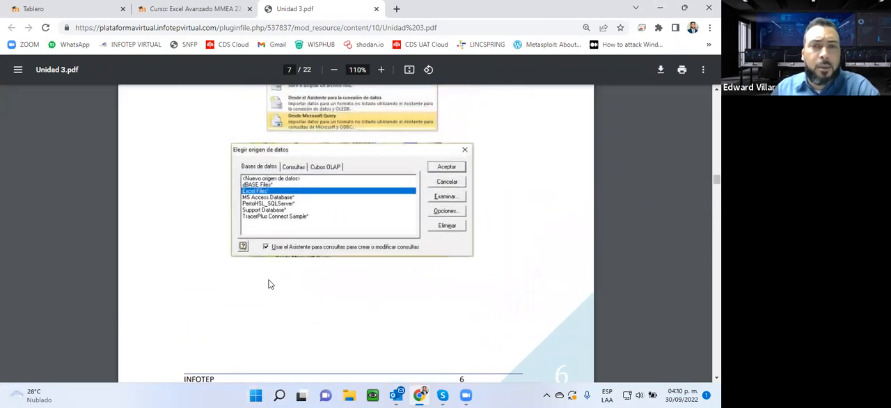
{"action": "scroll", "coordinate": [346, 257], "scroll_direction": "up", "scroll_amount": 2}
{"action": "scroll", "coordinate": [347, 257], "scroll_direction": "up", "scroll_amount": 6}
{"action": "scroll", "coordinate": [340, 262], "scroll_direction": "up", "scroll_amount": 3}
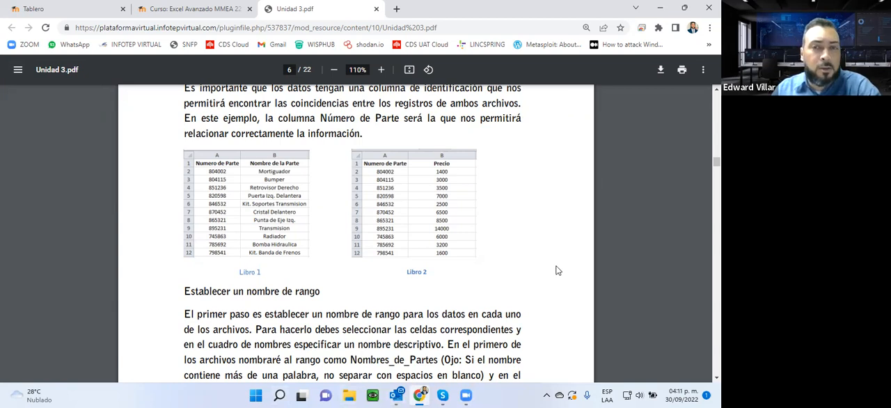
{"action": "scroll", "coordinate": [557, 271], "scroll_direction": "down", "scroll_amount": 2}
{"action": "scroll", "coordinate": [492, 289], "scroll_direction": "up", "scroll_amount": 3}
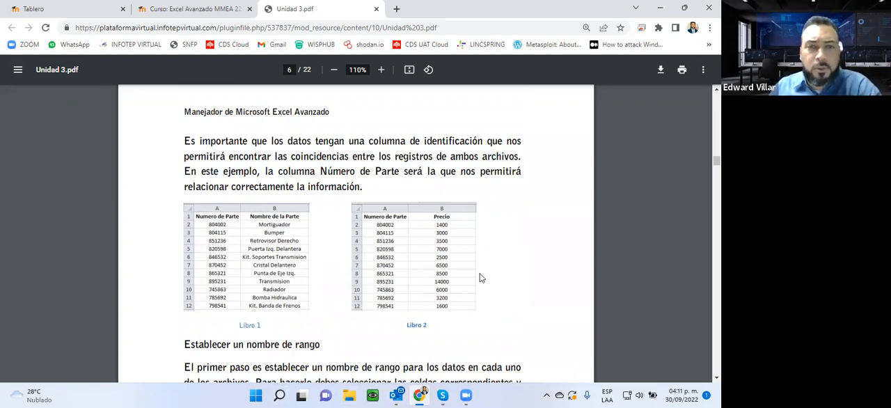
{"action": "scroll", "coordinate": [263, 185], "scroll_direction": "up", "scroll_amount": 3}
{"action": "scroll", "coordinate": [263, 184], "scroll_direction": "down", "scroll_amount": 12}
{"action": "scroll", "coordinate": [263, 181], "scroll_direction": "down", "scroll_amount": 15}
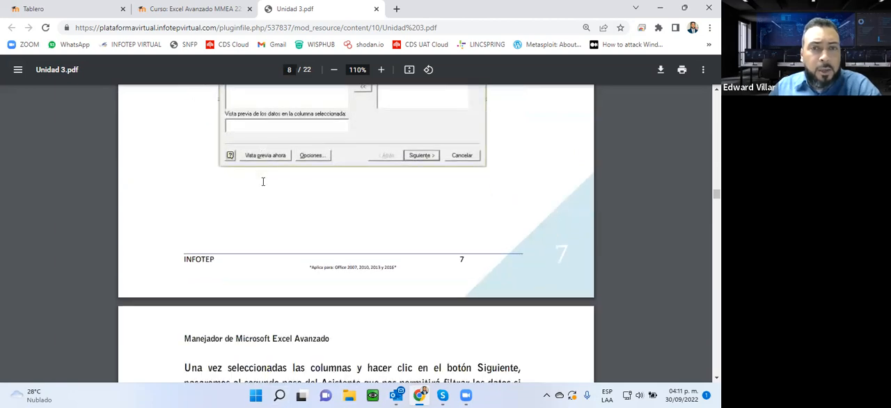
{"action": "scroll", "coordinate": [264, 182], "scroll_direction": "down", "scroll_amount": 20}
{"action": "scroll", "coordinate": [263, 181], "scroll_direction": "down", "scroll_amount": 20}
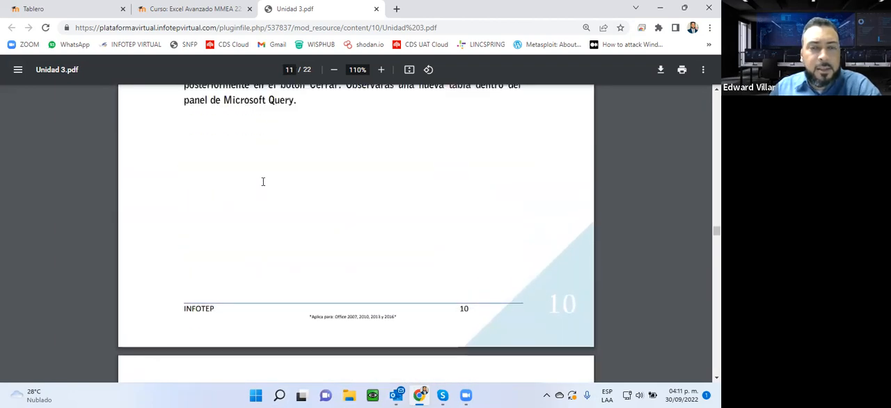
{"action": "scroll", "coordinate": [264, 182], "scroll_direction": "up", "scroll_amount": 20}
{"action": "scroll", "coordinate": [263, 182], "scroll_direction": "up", "scroll_amount": 15}
{"action": "scroll", "coordinate": [263, 182], "scroll_direction": "up", "scroll_amount": 20}
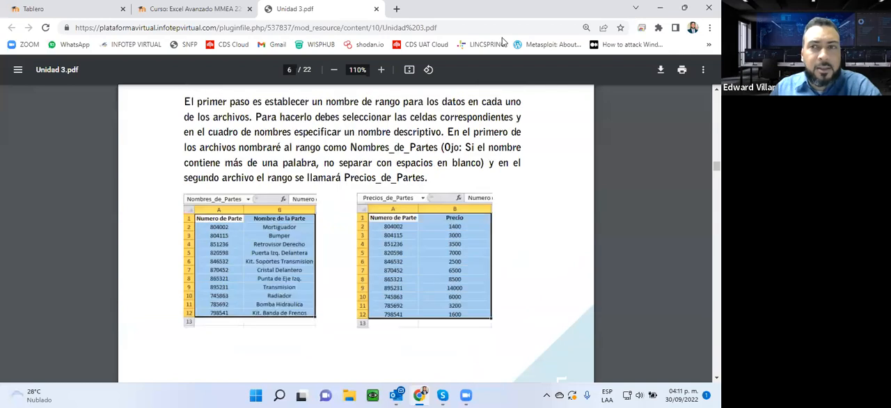
- Download the Precios and Productos workbooks from the Unidad 3 section of the course page
{"action": "left_click", "coordinate": [188, 9]}
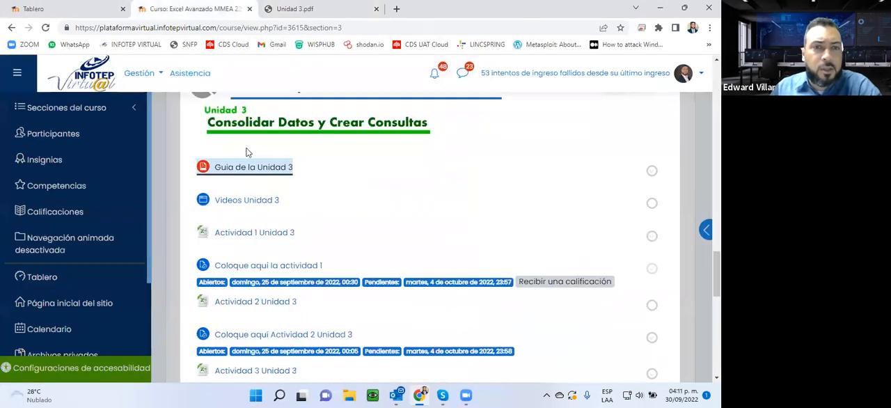
{"action": "scroll", "coordinate": [290, 184], "scroll_direction": "down", "scroll_amount": 1}
{"action": "scroll", "coordinate": [291, 183], "scroll_direction": "down", "scroll_amount": 2}
{"action": "scroll", "coordinate": [289, 182], "scroll_direction": "up", "scroll_amount": 1}
{"action": "scroll", "coordinate": [288, 180], "scroll_direction": "down", "scroll_amount": 3}
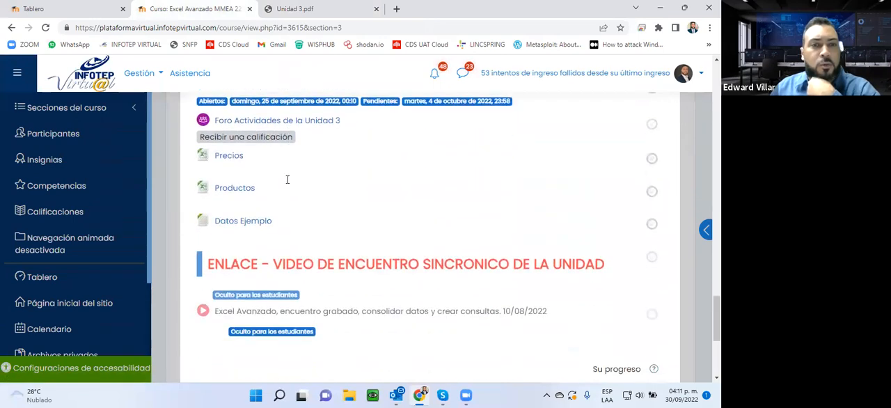
{"action": "left_click", "coordinate": [241, 160]}
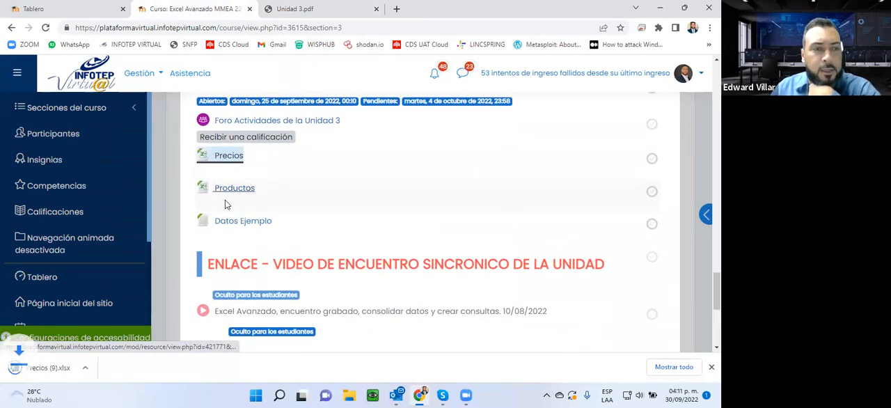
{"action": "left_click", "coordinate": [241, 192]}
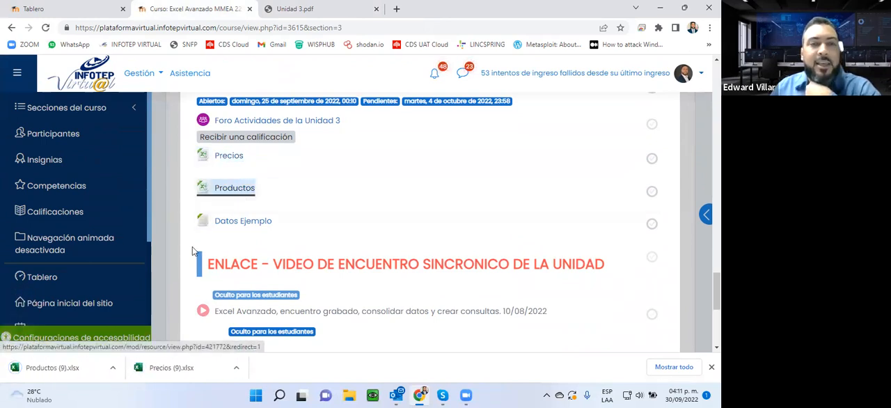
- View the first records of the Datos Ejemplo text file, then return to the course page
{"action": "left_click", "coordinate": [252, 224]}
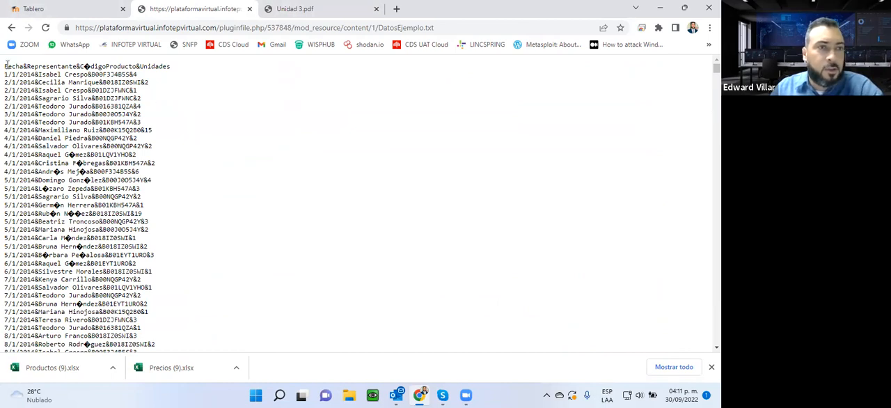
{"action": "left_click_drag", "start_coordinate": [5, 67], "coordinate": [170, 295]}
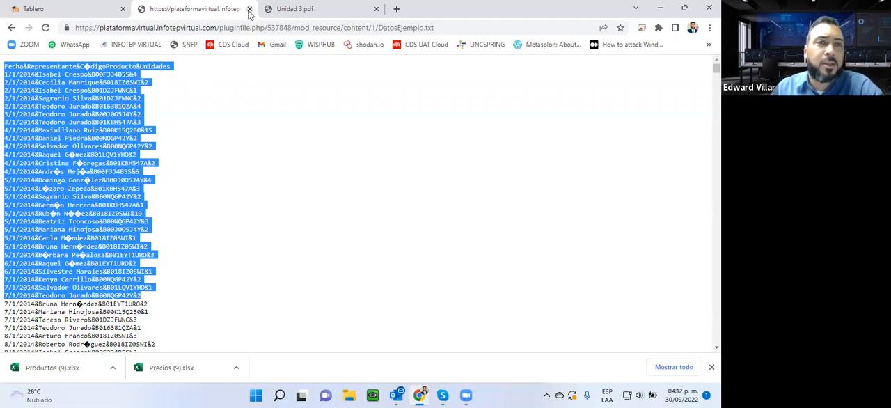
{"action": "left_click", "coordinate": [11, 27]}
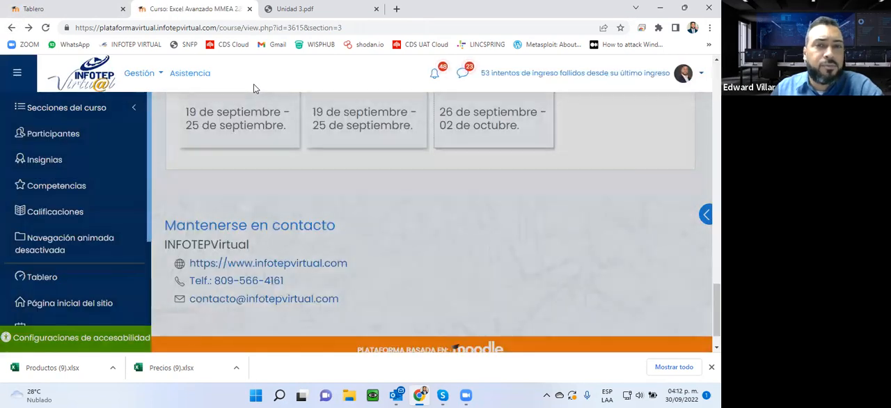
- Try to save the linked Datos Ejemplo file from the Unidad 3 resources
{"action": "scroll", "coordinate": [321, 222], "scroll_direction": "down", "scroll_amount": 1}
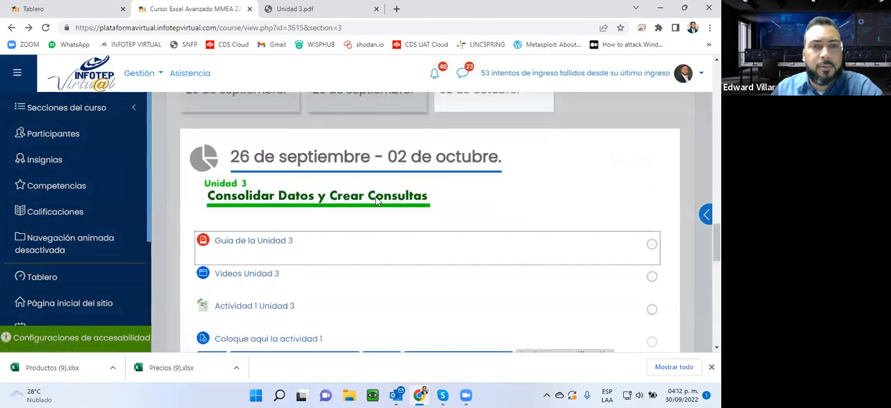
{"action": "scroll", "coordinate": [321, 222], "scroll_direction": "down", "scroll_amount": 5}
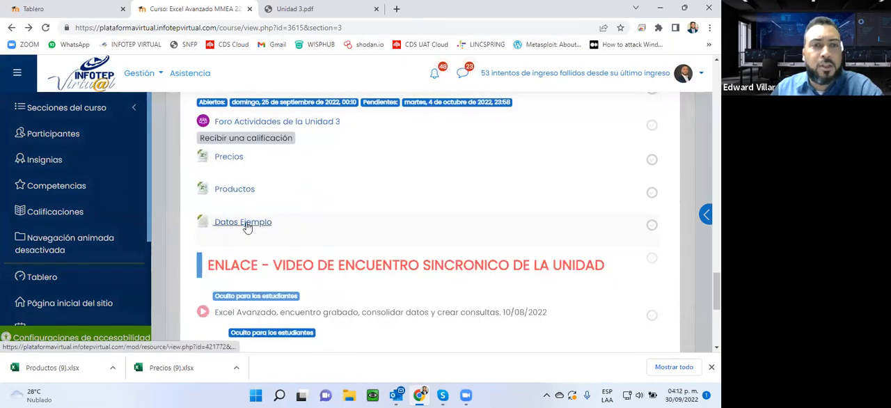
{"action": "right_click", "coordinate": [246, 225]}
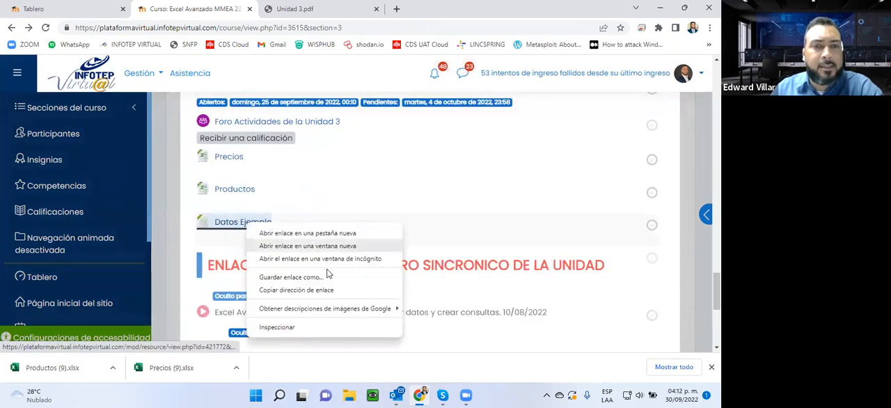
{"action": "left_click", "coordinate": [285, 281]}
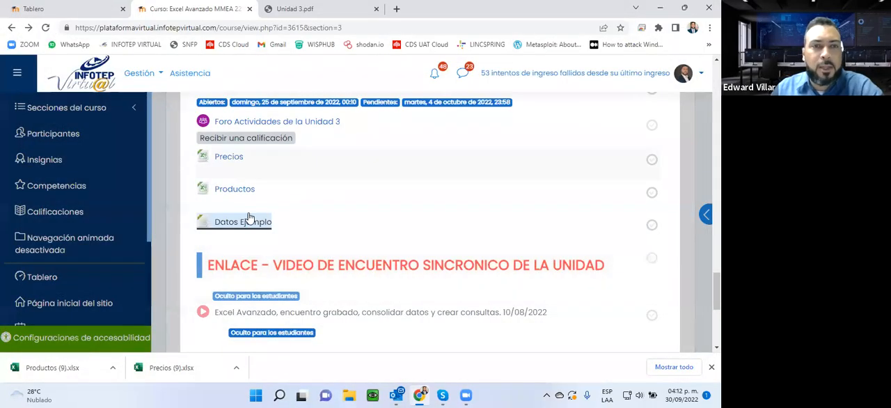
- Reopen the Datos Ejemplo text file and highlight a block of its records
{"action": "left_click", "coordinate": [239, 230]}
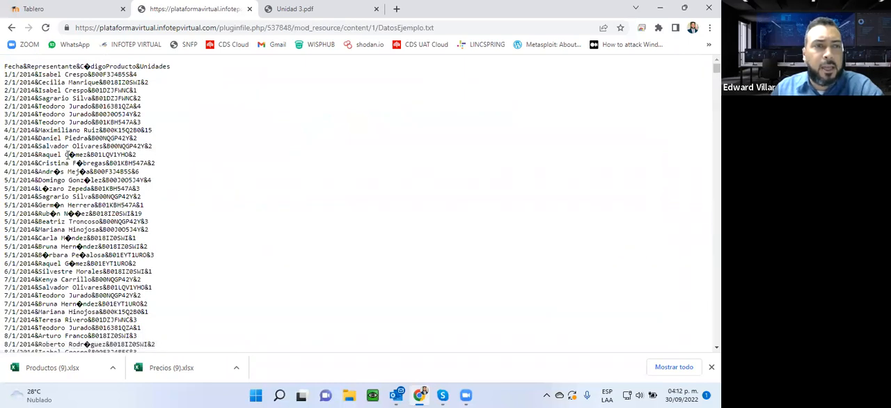
{"action": "left_click_drag", "start_coordinate": [68, 155], "coordinate": [111, 272]}
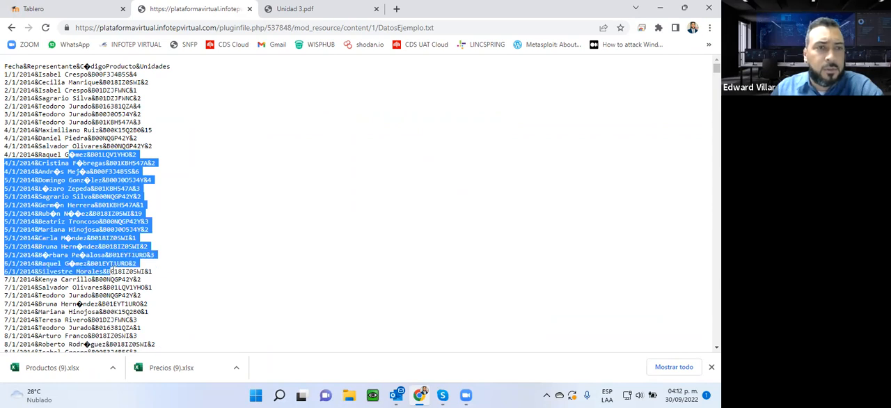
- Examine the Datos Ejemplo text for wrongly displayed accented characters, highlighting them in the header and several records
{"action": "double_click", "coordinate": [87, 67]}
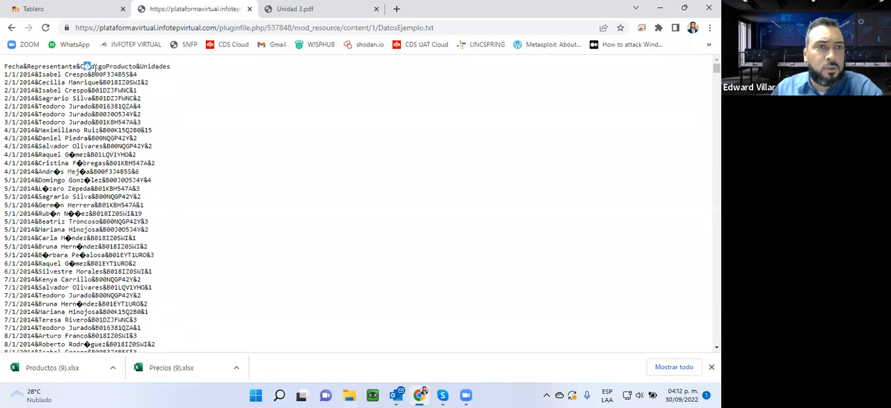
{"action": "mouse_move", "coordinate": [96, 68]}
{"action": "left_mouse_down"}
{"action": "mouse_move", "coordinate": [81, 67]}
{"action": "mouse_move", "coordinate": [90, 66]}
{"action": "left_mouse_up"}
{"action": "double_click", "coordinate": [70, 154]}
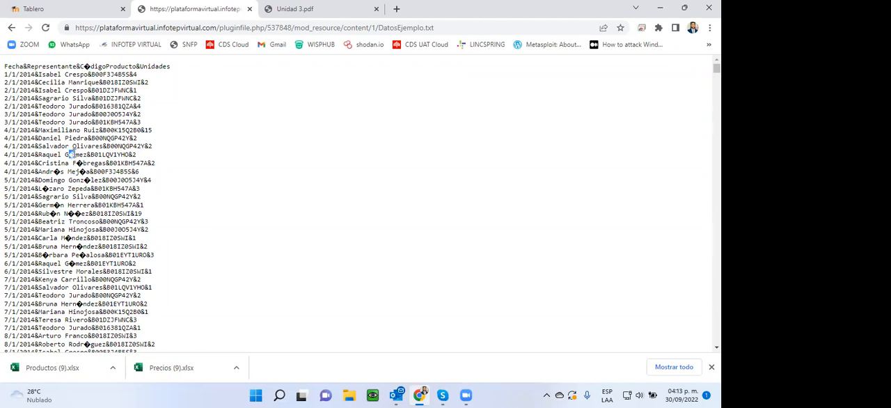
{"action": "double_click", "coordinate": [81, 171]}
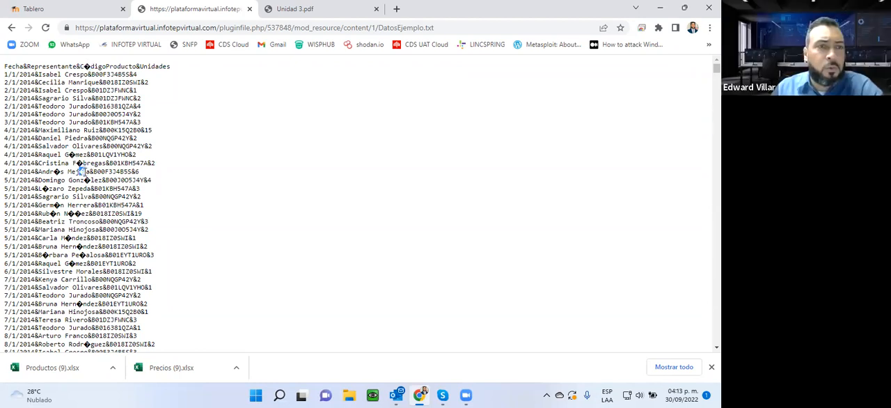
{"action": "double_click", "coordinate": [87, 180]}
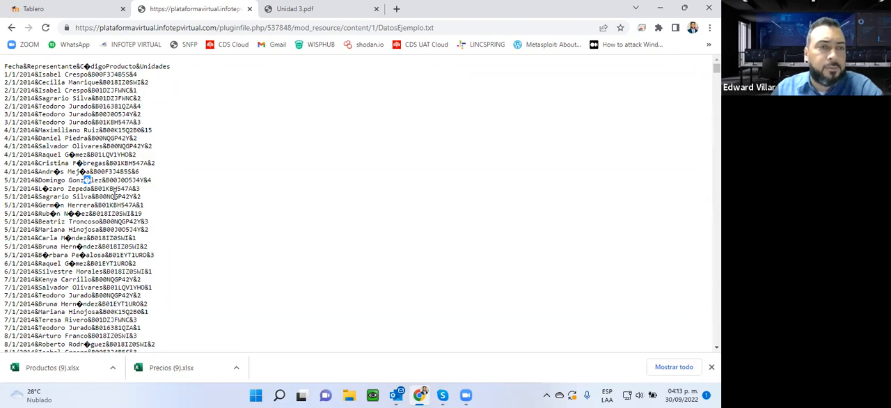
{"action": "scroll", "coordinate": [58, 254], "scroll_direction": "down", "scroll_amount": 13}
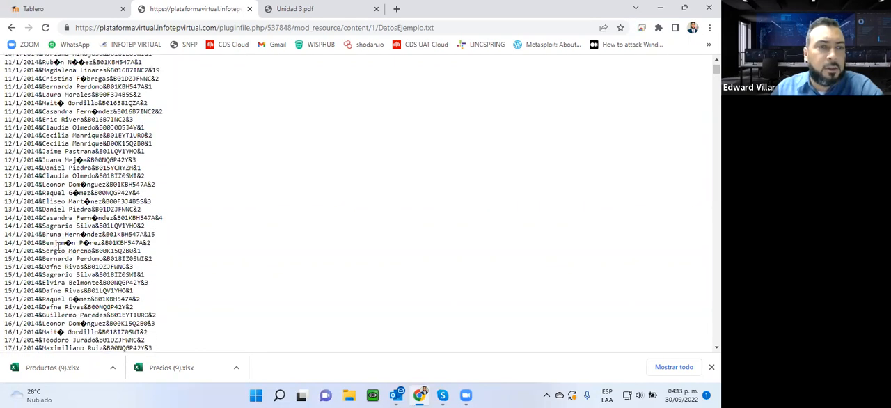
{"action": "scroll", "coordinate": [60, 245], "scroll_direction": "down", "scroll_amount": 10}
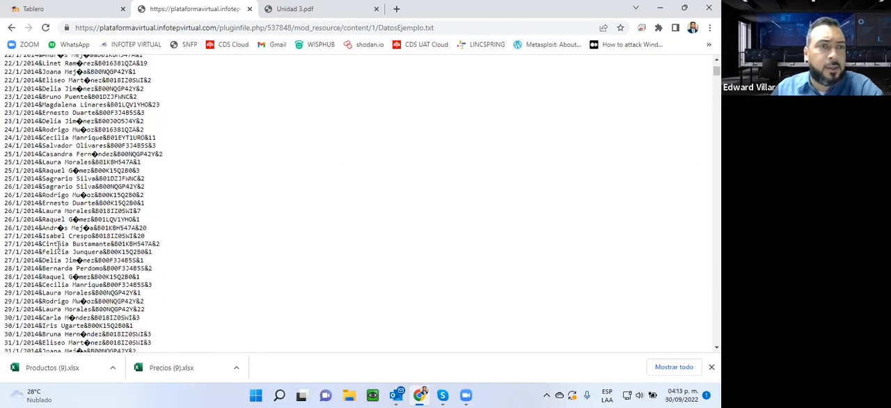
{"action": "scroll", "coordinate": [59, 248], "scroll_direction": "down", "scroll_amount": 3}
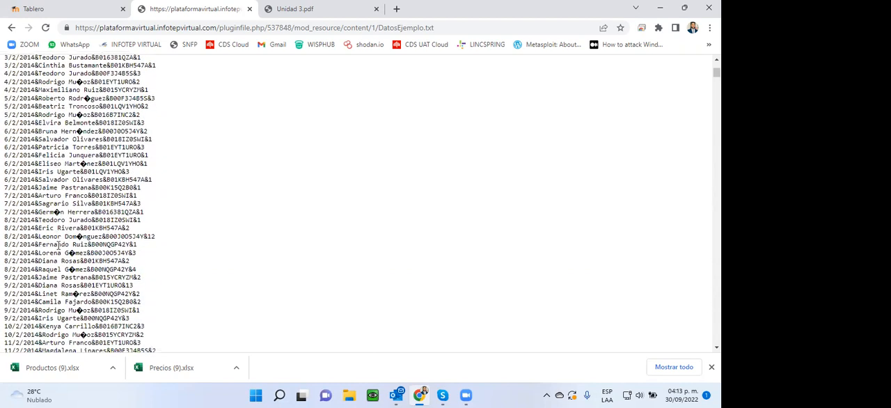
- Return to the Unidad 3 course page and save the linked Datos Ejemplo file as DatosEjemplo (4).txt in Descargas
{"action": "left_click", "coordinate": [63, 8]}
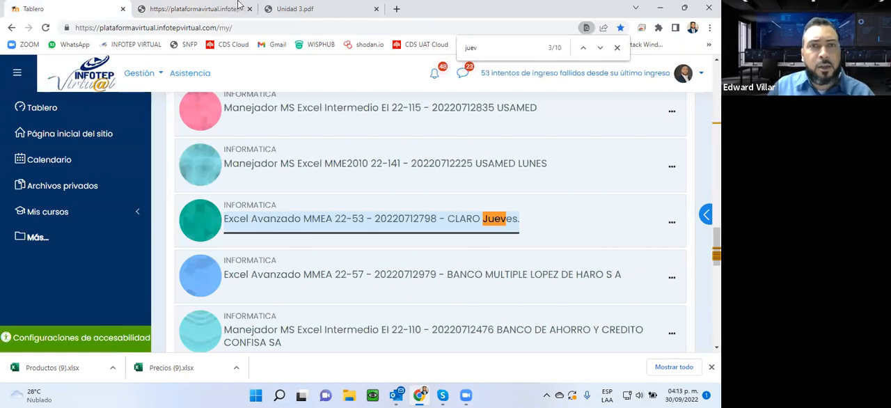
{"action": "left_click", "coordinate": [198, 8]}
{"action": "left_click", "coordinate": [11, 28]}
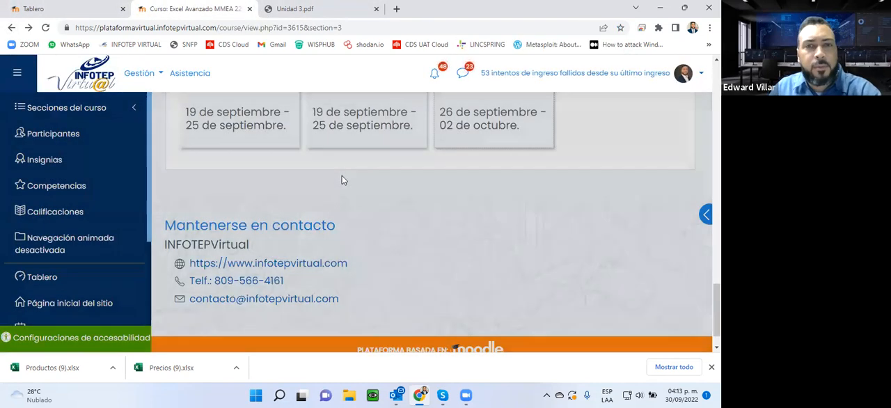
{"action": "scroll", "coordinate": [318, 184], "scroll_direction": "down", "scroll_amount": 5}
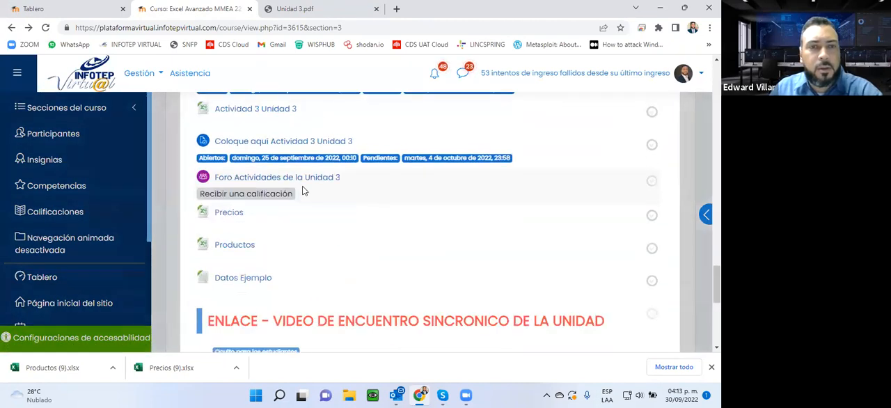
{"action": "right_click", "coordinate": [240, 284]}
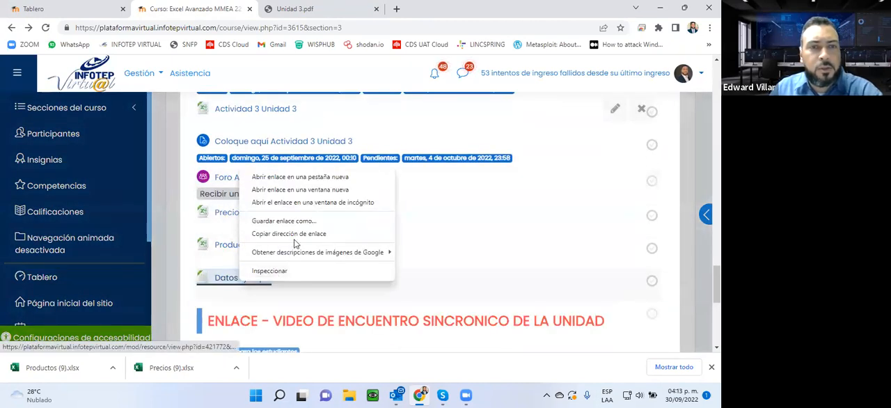
{"action": "left_click", "coordinate": [294, 222]}
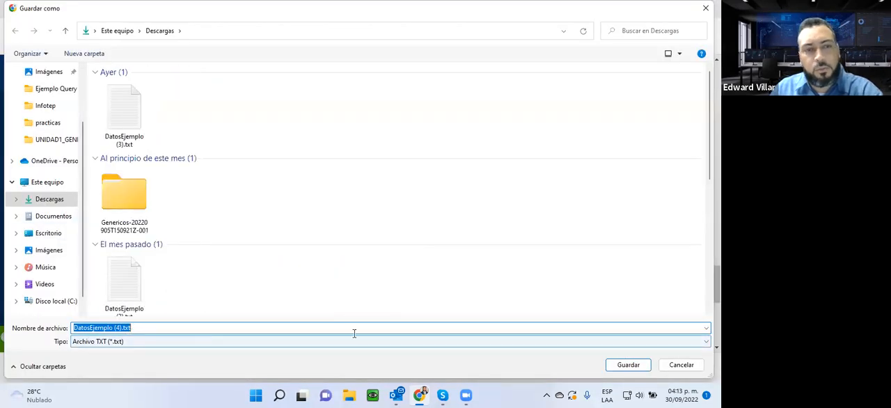
{"action": "key", "text": "Return"}
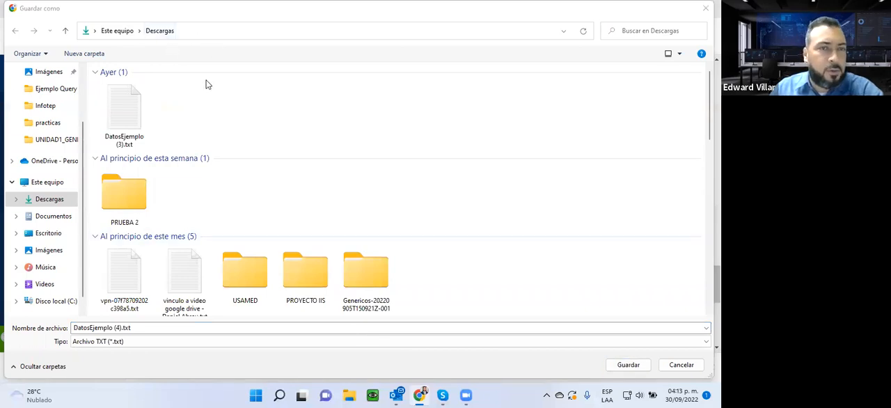
{"action": "left_click", "coordinate": [628, 364]}
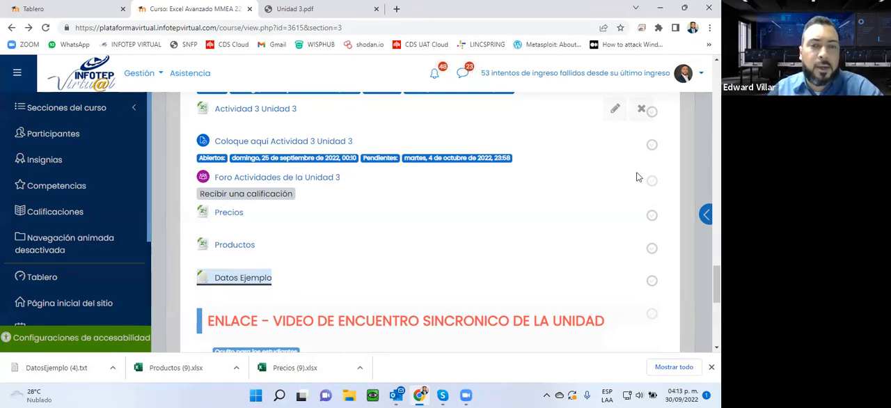
- Check the Descargas folder in File Explorer for the downloaded files, then minimize its window
{"action": "left_click", "coordinate": [349, 395]}
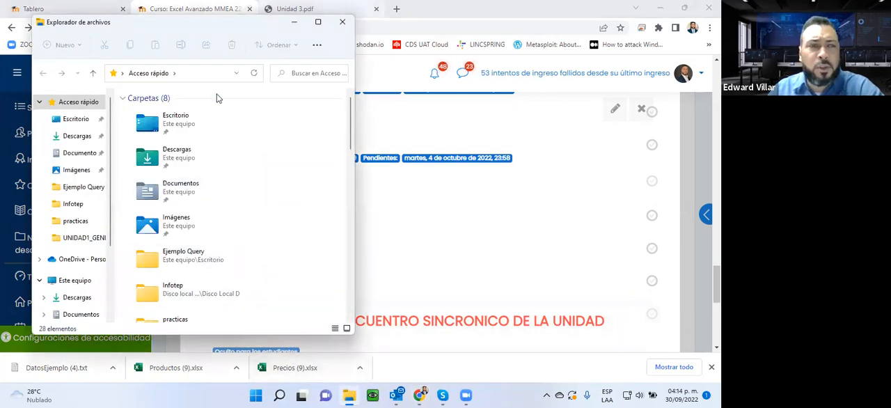
{"action": "left_click", "coordinate": [75, 119]}
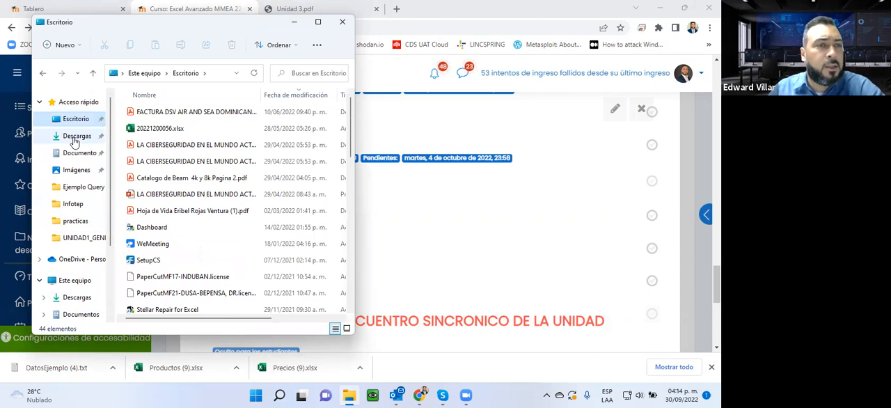
{"action": "left_click", "coordinate": [76, 138]}
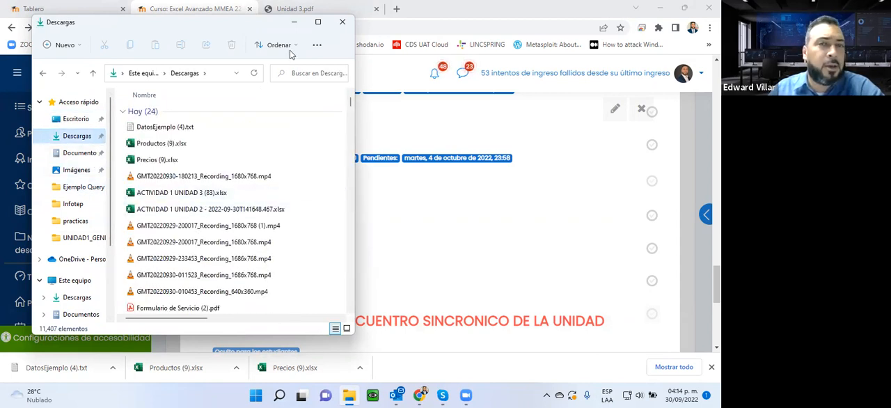
{"action": "left_click", "coordinate": [287, 24]}
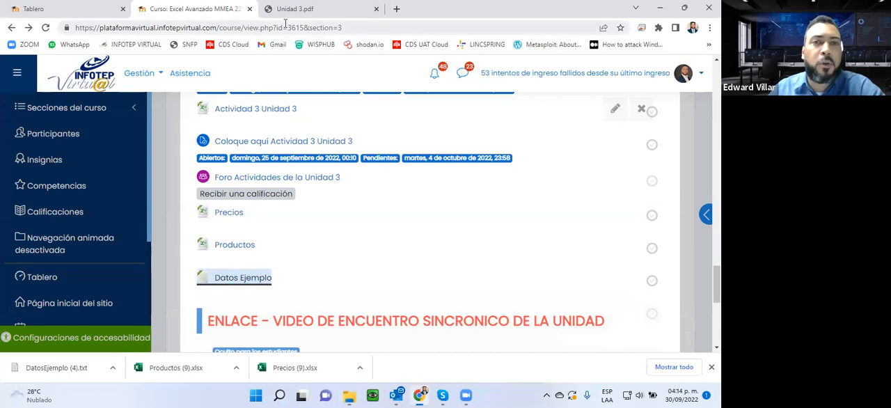
- Move the Ejemplo Query folder to a free area of the desktop and check the files inside it
{"action": "left_click", "coordinate": [660, 8]}
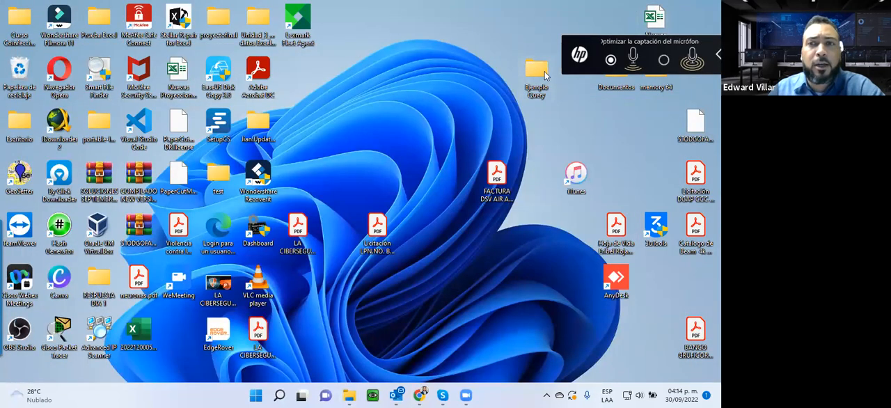
{"action": "left_click_drag", "start_coordinate": [538, 75], "coordinate": [417, 73]}
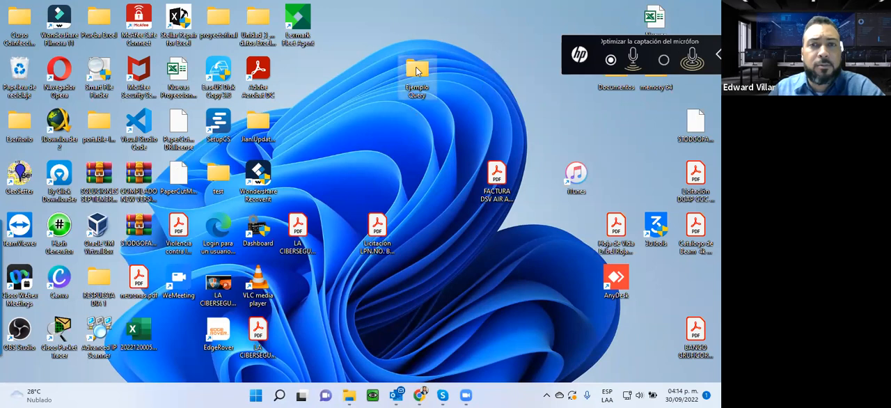
{"action": "double_click", "coordinate": [416, 71]}
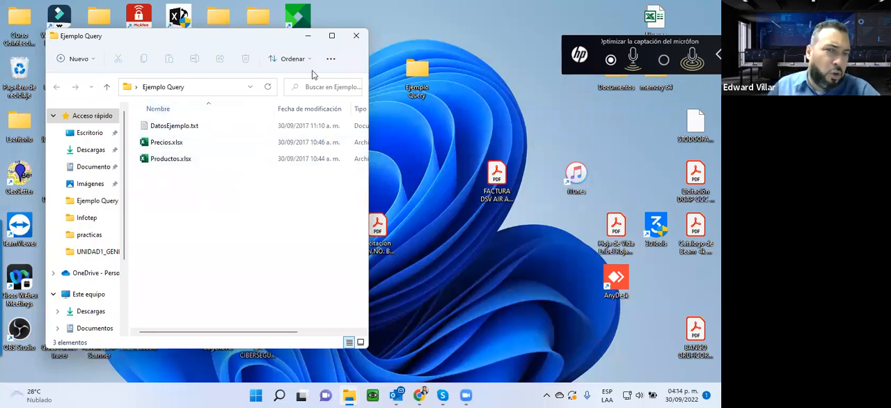
{"action": "left_click", "coordinate": [171, 126]}
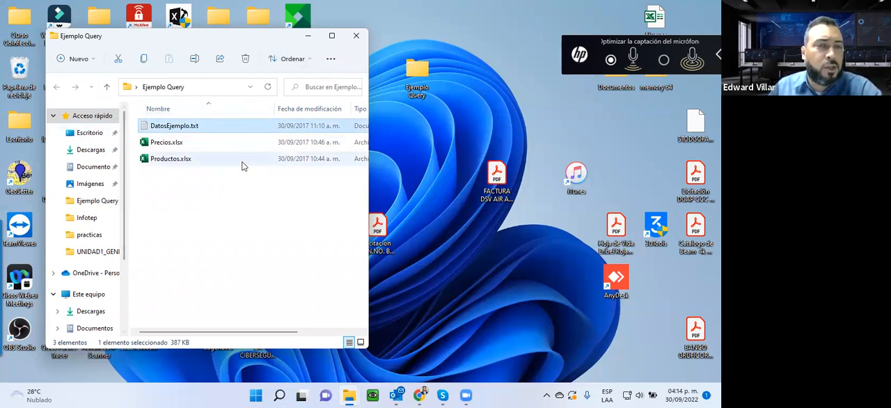
{"action": "left_click", "coordinate": [411, 75]}
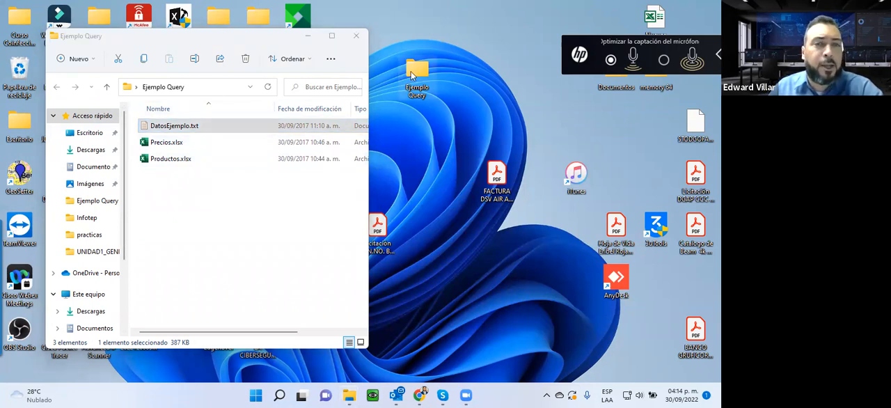
{"action": "left_click", "coordinate": [356, 36]}
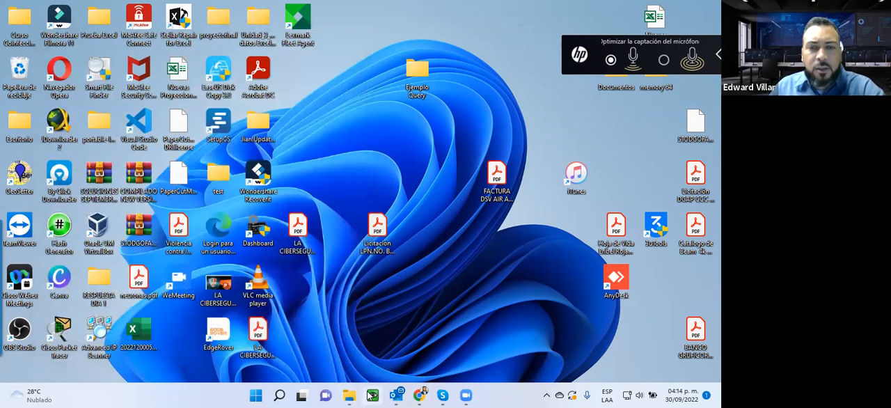
- Switch back to Chrome and open the Videos Unidad 3 resource in a new tab
{"action": "left_click", "coordinate": [418, 395]}
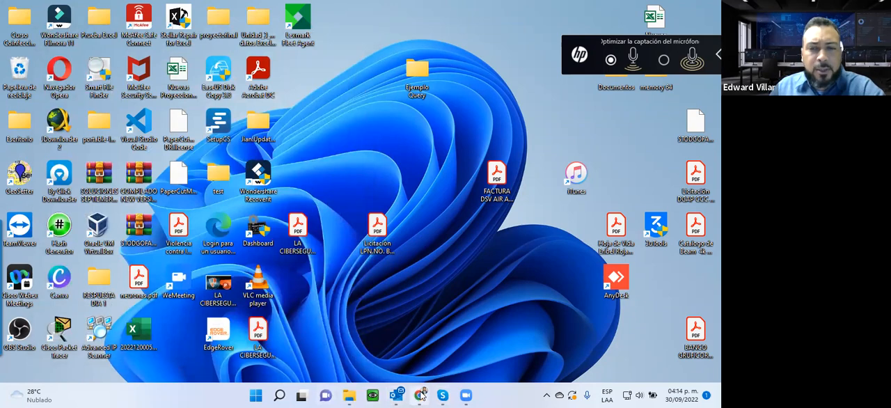
{"action": "scroll", "coordinate": [304, 277], "scroll_direction": "up", "scroll_amount": 8}
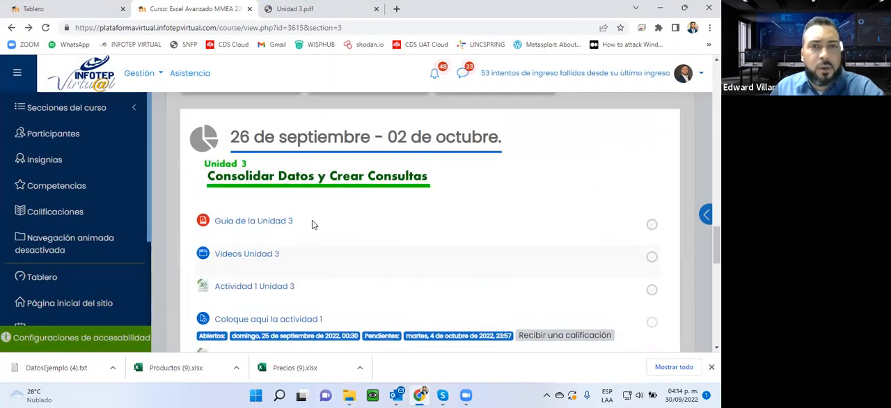
{"action": "scroll", "coordinate": [312, 224], "scroll_direction": "down", "scroll_amount": 2}
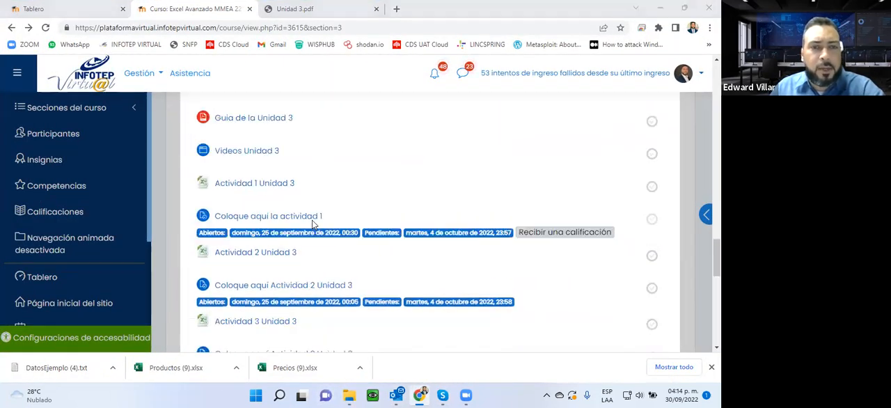
{"action": "right_click", "coordinate": [231, 154]}
{"action": "key", "text": "Escape"}
{"action": "left_click", "coordinate": [272, 162]}
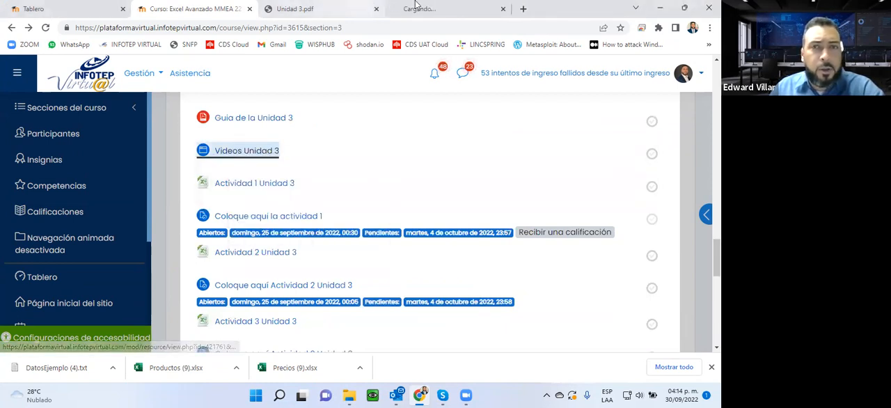
- Look through the Unidad 3 videos, highlight the Ms Query heading, and close the video page to return to the course resources
{"action": "scroll", "coordinate": [350, 160], "scroll_direction": "down", "scroll_amount": 3}
{"action": "scroll", "coordinate": [350, 160], "scroll_direction": "down", "scroll_amount": 2}
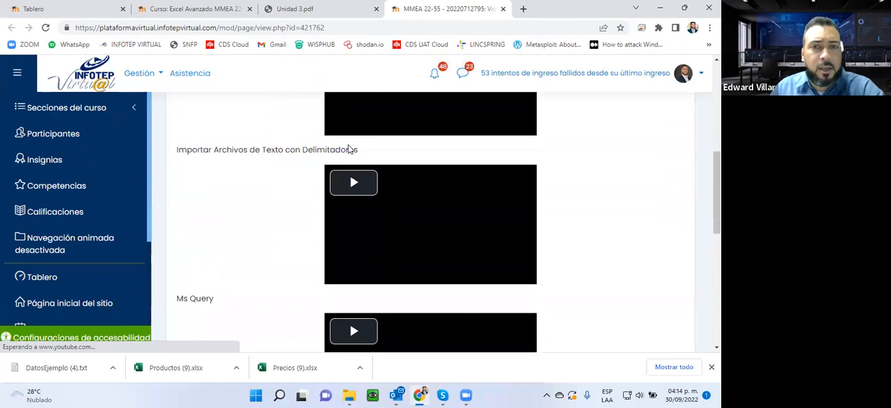
{"action": "scroll", "coordinate": [347, 153], "scroll_direction": "down", "scroll_amount": 2}
{"action": "scroll", "coordinate": [345, 150], "scroll_direction": "up", "scroll_amount": 5}
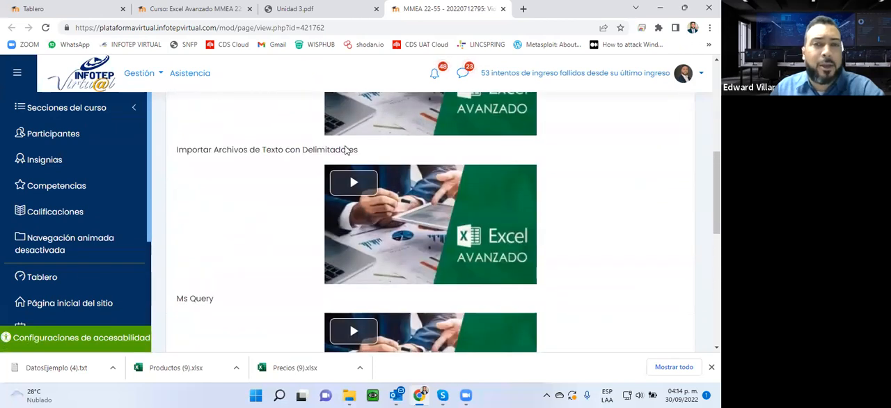
{"action": "scroll", "coordinate": [274, 162], "scroll_direction": "down", "scroll_amount": 1}
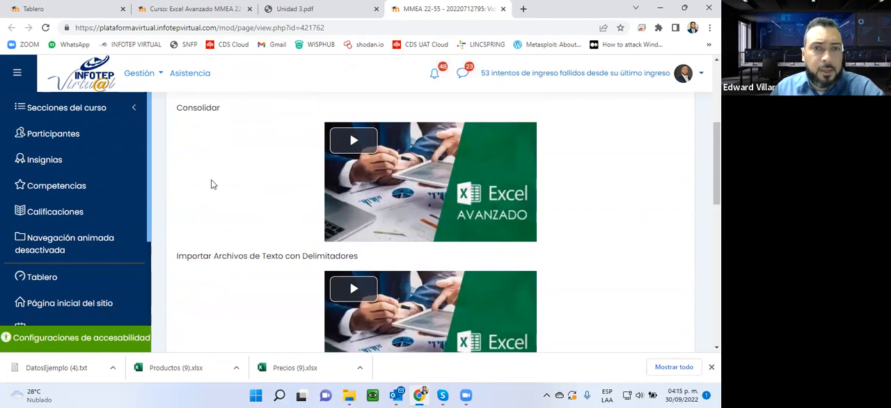
{"action": "scroll", "coordinate": [216, 289], "scroll_direction": "down", "scroll_amount": 2}
{"action": "scroll", "coordinate": [241, 264], "scroll_direction": "down", "scroll_amount": 3}
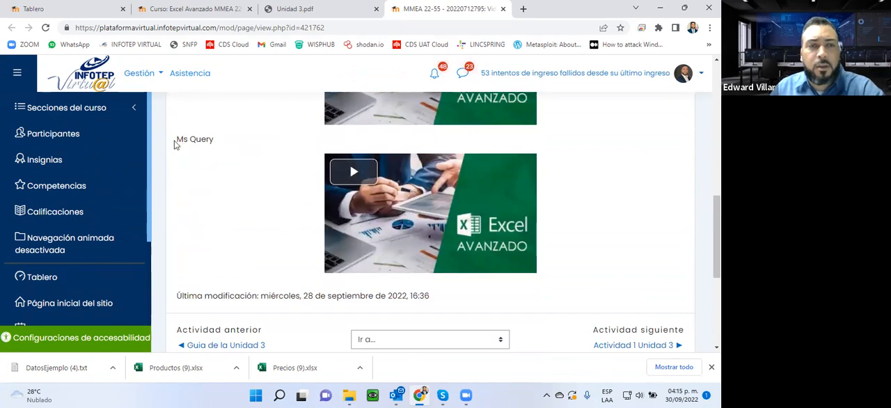
{"action": "left_click_drag", "start_coordinate": [185, 137], "coordinate": [372, 141]}
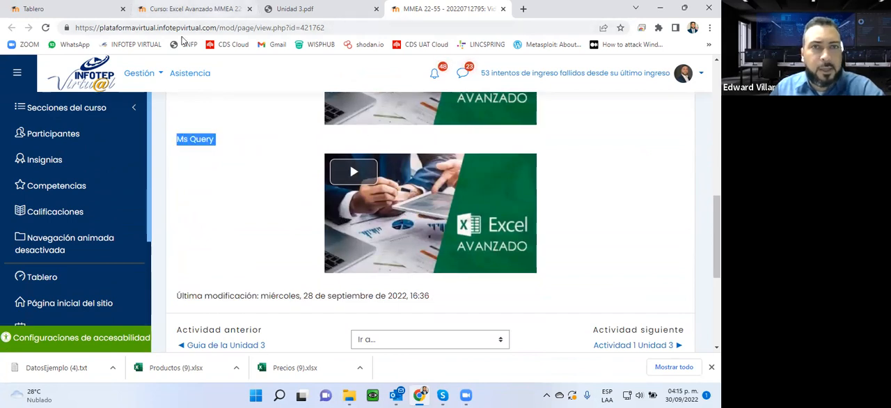
{"action": "left_click", "coordinate": [504, 9]}
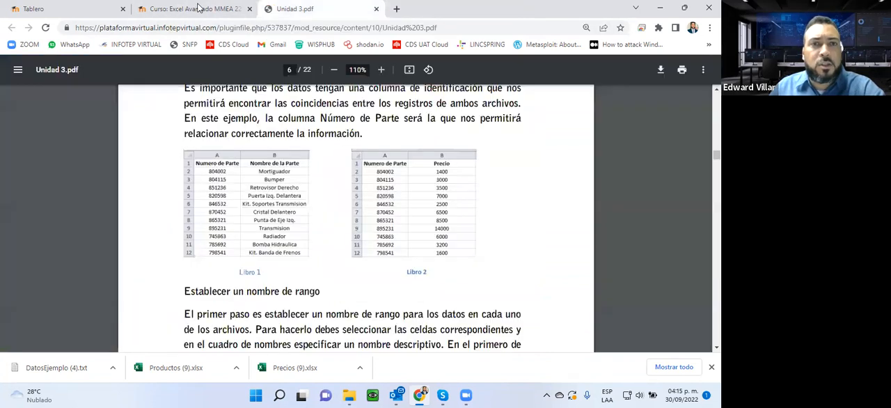
{"action": "left_click", "coordinate": [195, 9]}
{"action": "scroll", "coordinate": [256, 152], "scroll_direction": "down", "scroll_amount": 1}
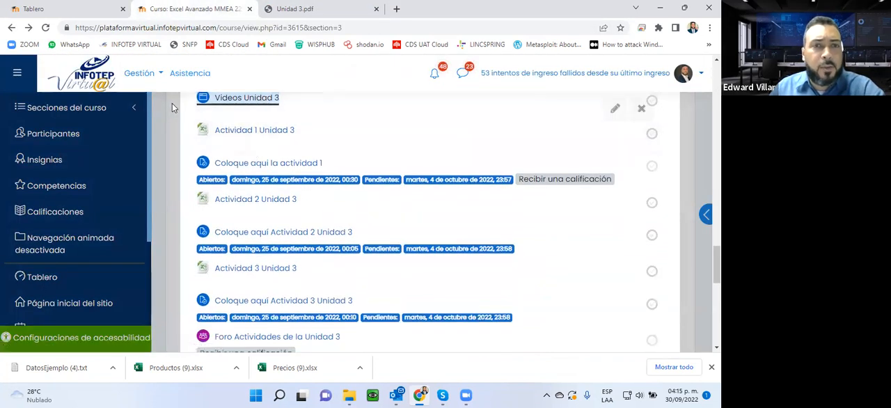
- Download the Actividad 1 Unidad 3 workbook from the course page, open it in Excel and enable editing
{"action": "left_click", "coordinate": [232, 133]}
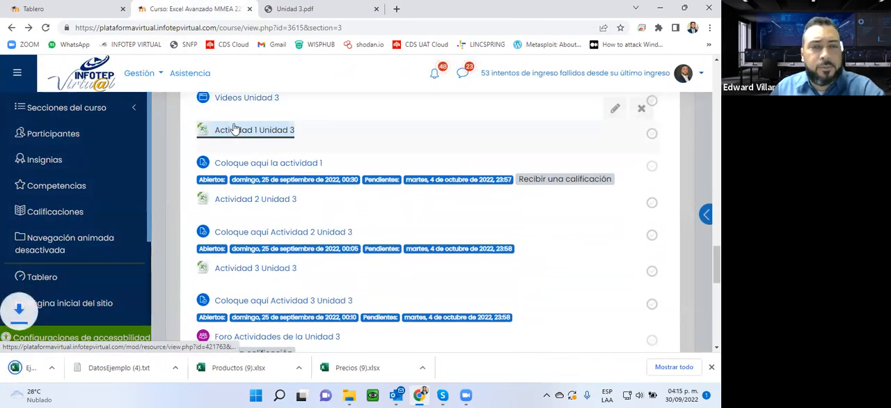
{"action": "left_click", "coordinate": [38, 371]}
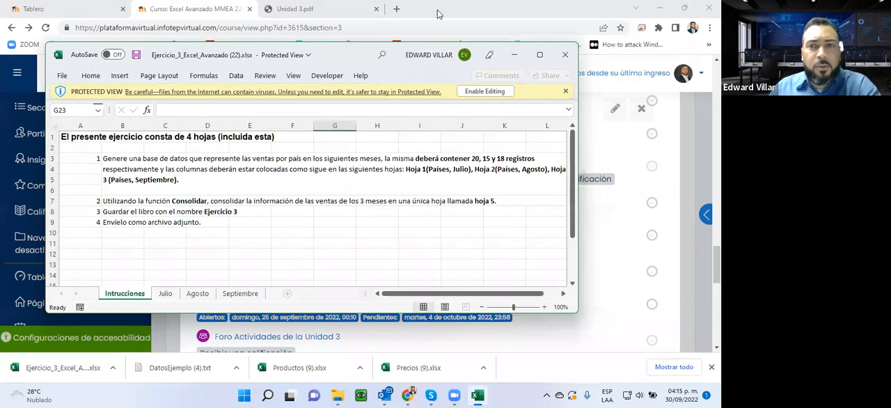
{"action": "left_click", "coordinate": [482, 91]}
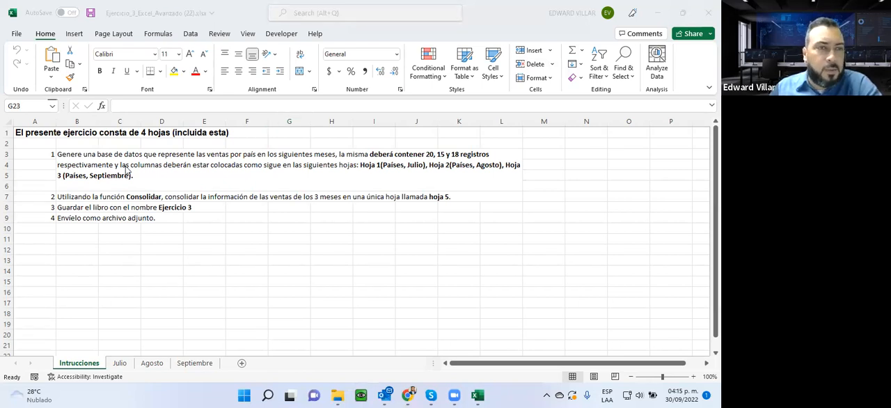
- Look through the Intrucciones, Julio, Agosto and Septiembre sheets and compare their country lists and sales columns
{"action": "left_click", "coordinate": [82, 365]}
{"action": "left_click", "coordinate": [124, 366]}
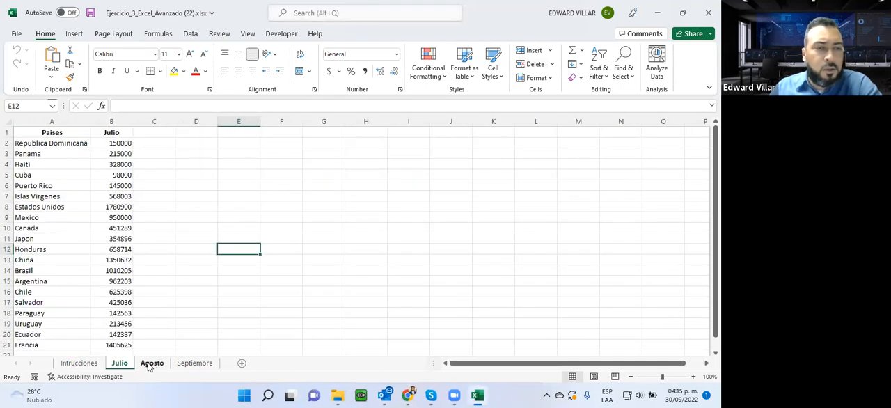
{"action": "left_click", "coordinate": [152, 365]}
{"action": "left_click", "coordinate": [195, 365]}
{"action": "left_click", "coordinate": [155, 365]}
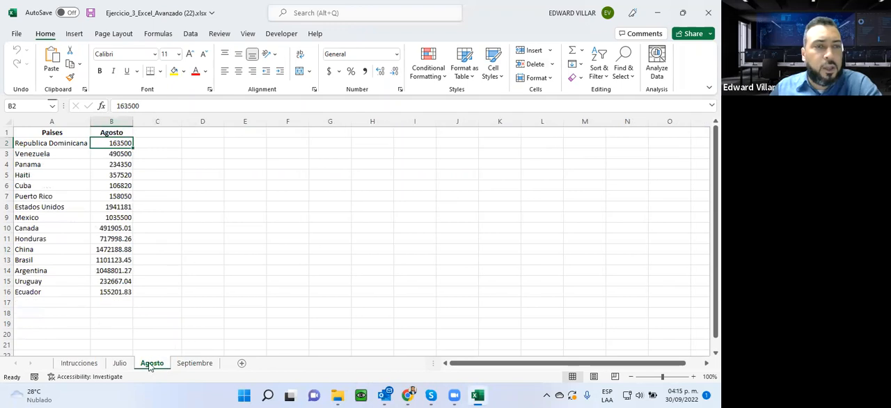
{"action": "left_click", "coordinate": [120, 364]}
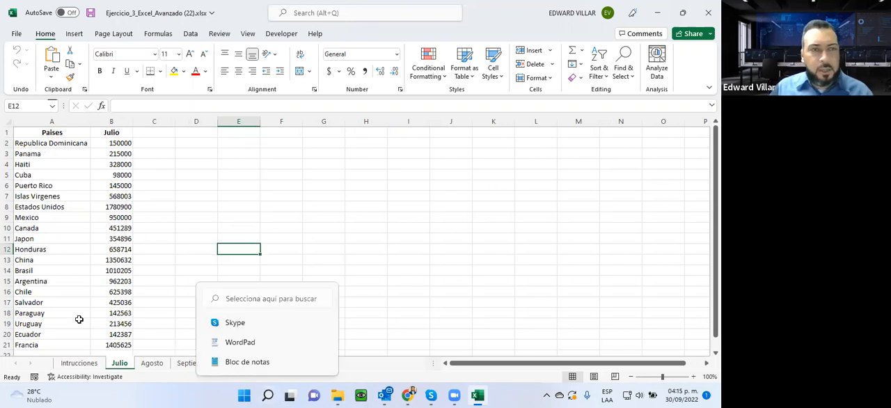
{"action": "left_click", "coordinate": [152, 364]}
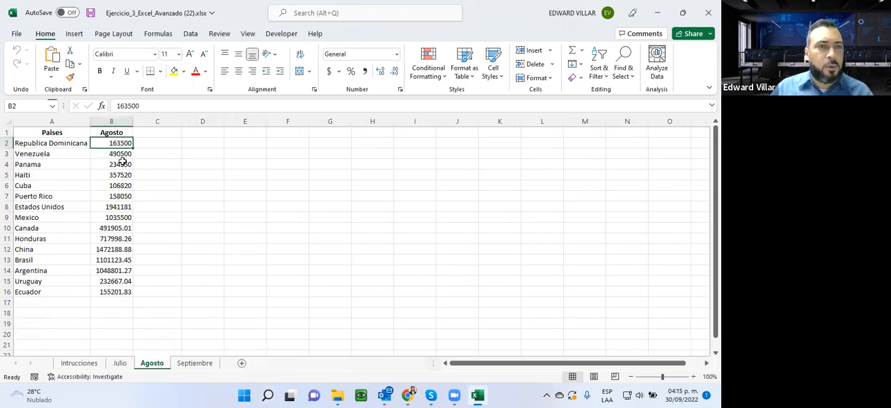
- Copy the Agosto sales column B1:B16 and paste it beside the Julio sales on the Julio sheet, starting at C1
{"action": "left_click_drag", "start_coordinate": [112, 131], "coordinate": [105, 292]}
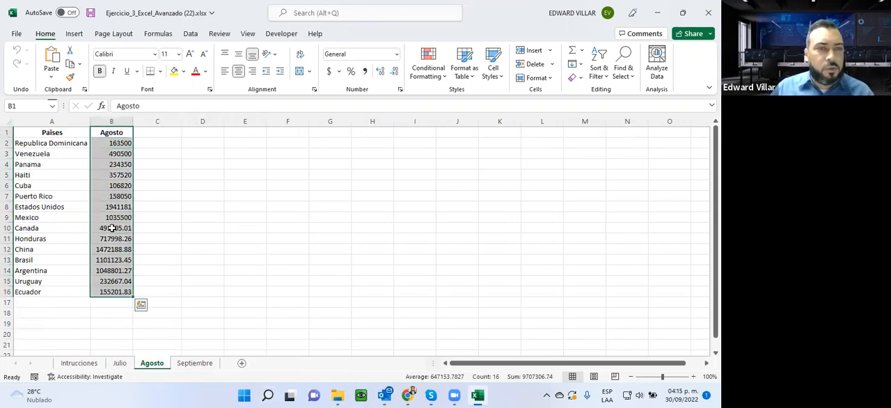
{"action": "right_click", "coordinate": [120, 208]}
{"action": "left_click", "coordinate": [146, 89]}
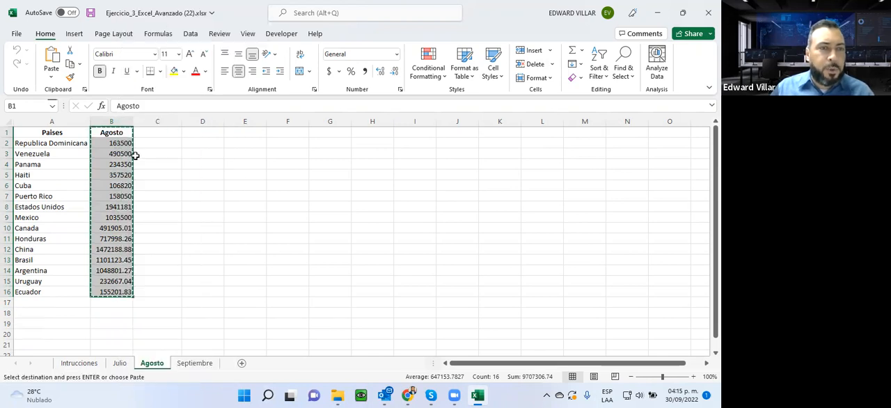
{"action": "left_click", "coordinate": [119, 363]}
{"action": "left_click", "coordinate": [146, 132]}
{"action": "right_click", "coordinate": [146, 133]}
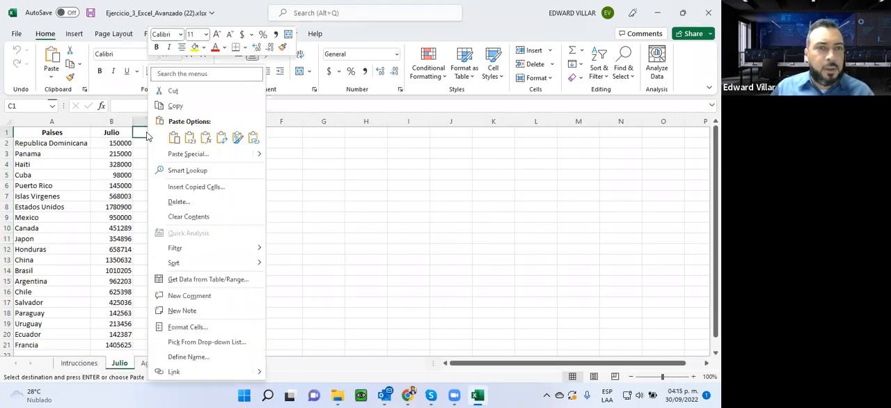
{"action": "left_click", "coordinate": [176, 137]}
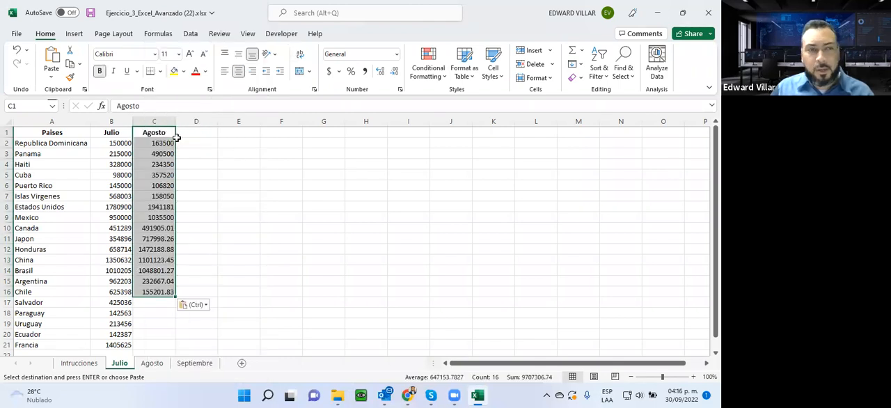
- Compare the country order on the Julio and Agosto sheets, clear the pasted Agosto column, and undo back to before the paste
{"action": "left_click", "coordinate": [152, 364]}
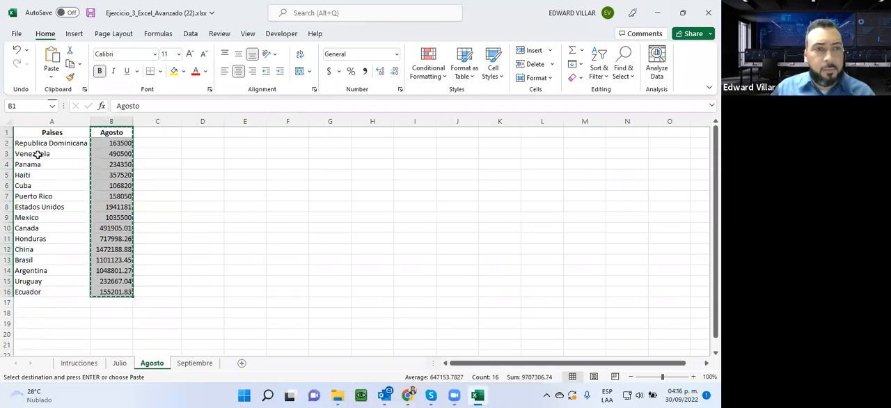
{"action": "left_click", "coordinate": [120, 363]}
{"action": "key", "text": "ctrl+v"}
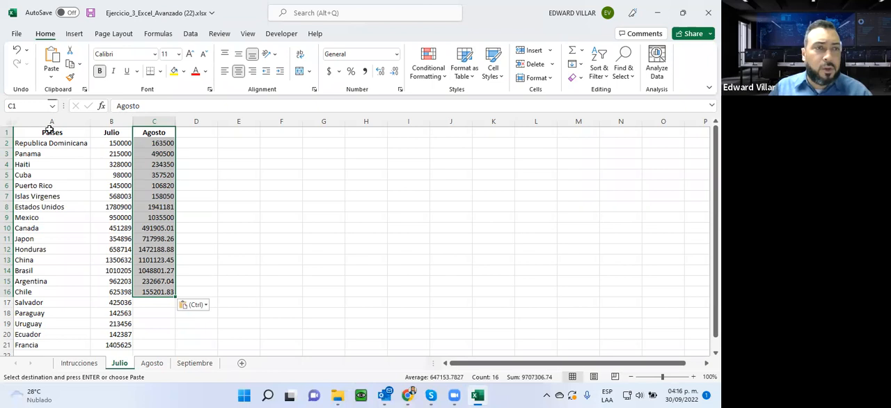
{"action": "left_click", "coordinate": [152, 363]}
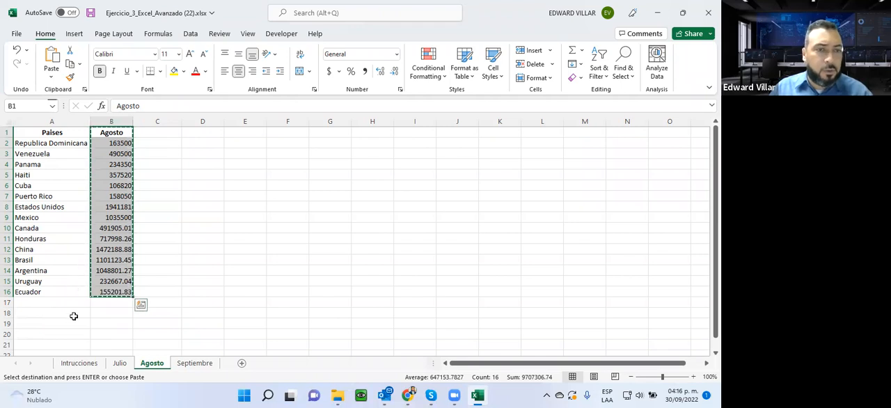
{"action": "left_click", "coordinate": [120, 363]}
{"action": "key", "text": "Delete"}
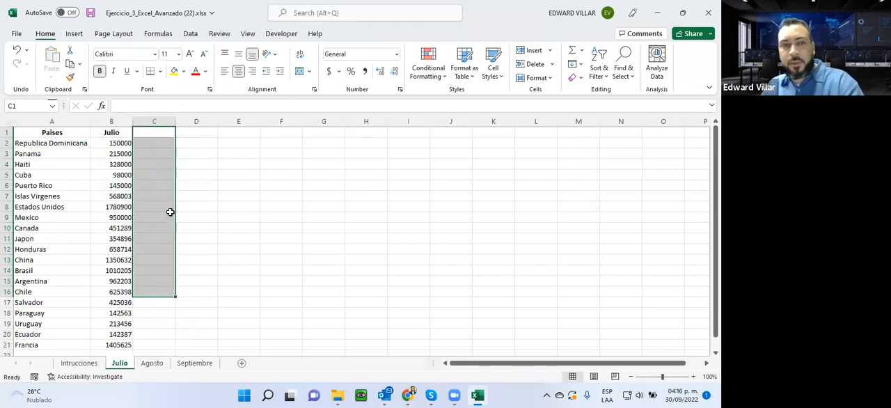
{"action": "key", "text": "ctrl+z"}
{"action": "key", "text": "ctrl+z"}
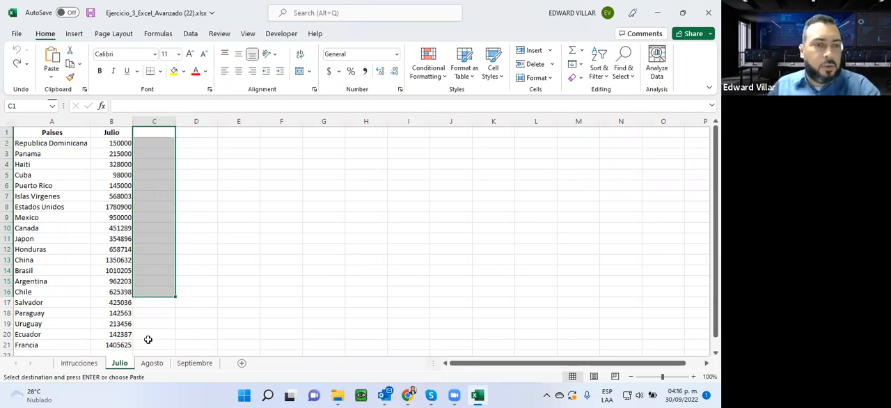
- Review the exercise instructions on the Intrucciones sheet against the Julio, Agosto and Septiembre data sheets
{"action": "left_click", "coordinate": [81, 364]}
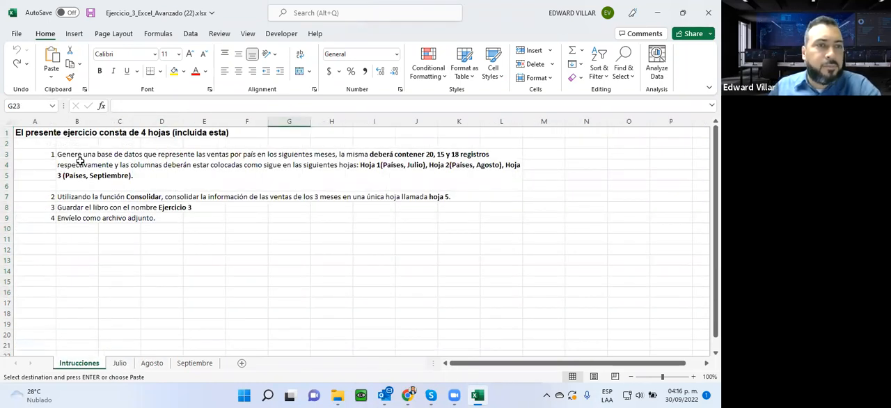
{"action": "left_click", "coordinate": [382, 154]}
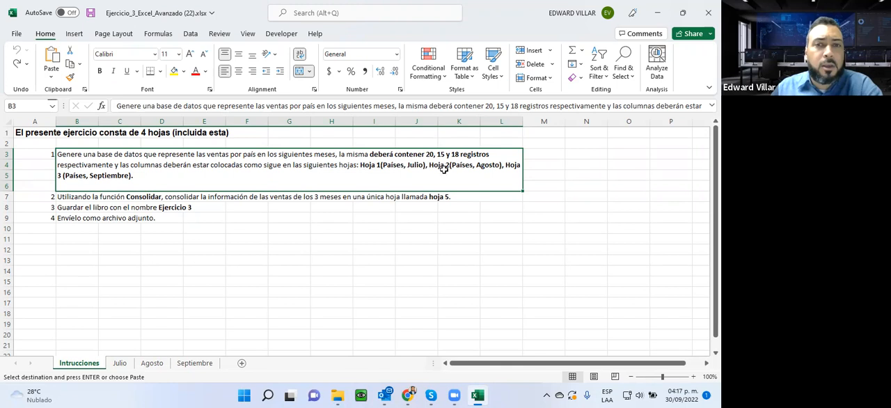
{"action": "left_click", "coordinate": [119, 363]}
{"action": "left_click", "coordinate": [150, 365]}
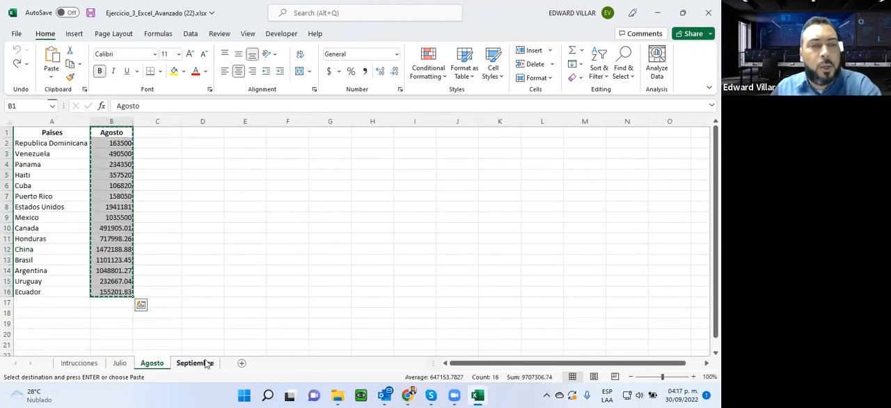
{"action": "left_click", "coordinate": [209, 364]}
{"action": "left_click", "coordinate": [152, 364]}
{"action": "left_click", "coordinate": [120, 363]}
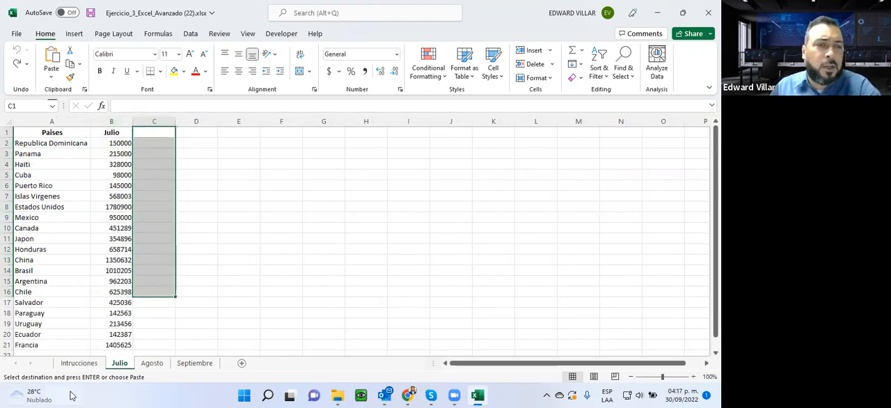
{"action": "left_click", "coordinate": [78, 363]}
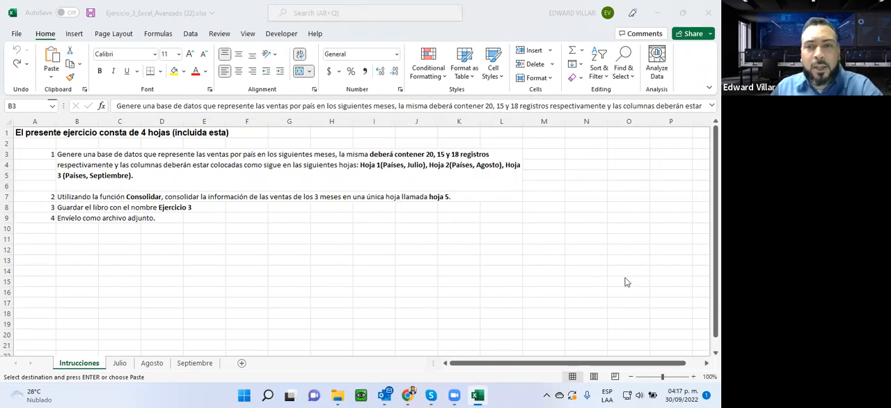
- Insert a new worksheet after the Intrucciones sheet and select cell A1 as the consolidation destination
{"action": "left_click", "coordinate": [241, 365]}
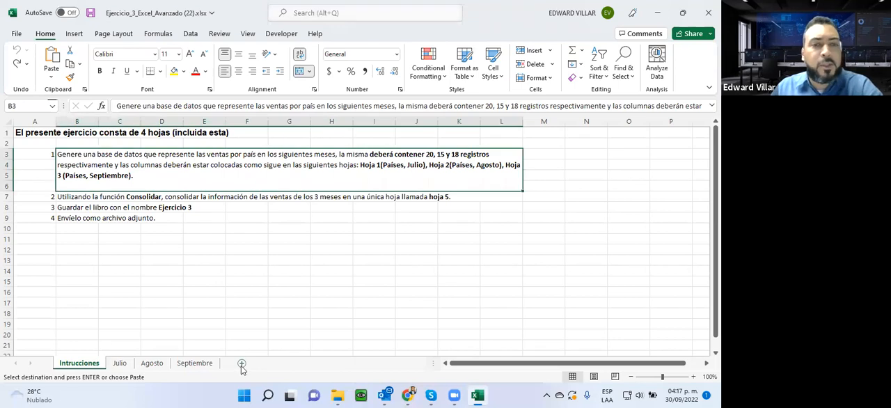
{"action": "left_click", "coordinate": [242, 364]}
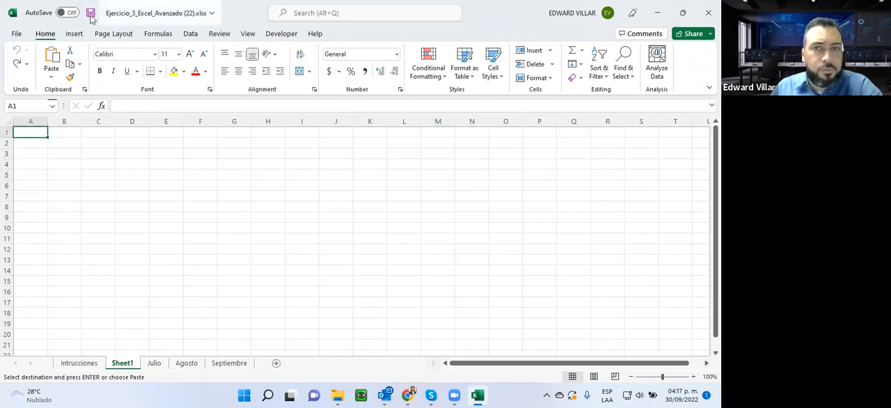
{"action": "left_click", "coordinate": [108, 196]}
{"action": "left_click", "coordinate": [36, 131]}
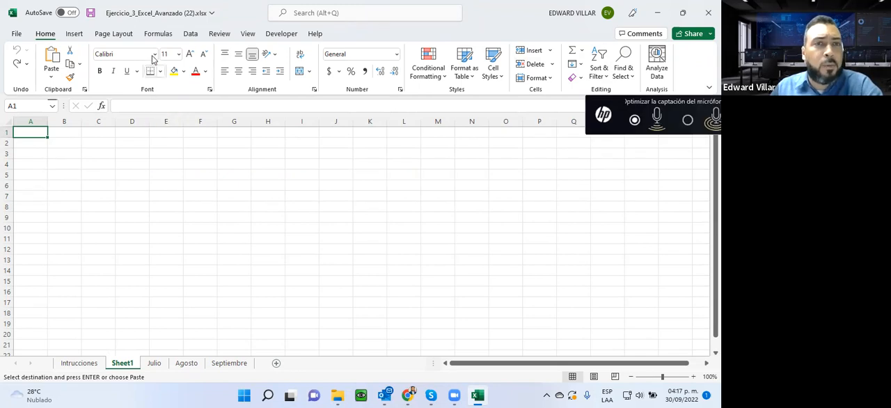
- Start the Consolidate command for the new sheet, check the available summary functions, and keep Sum
{"action": "left_click", "coordinate": [191, 33]}
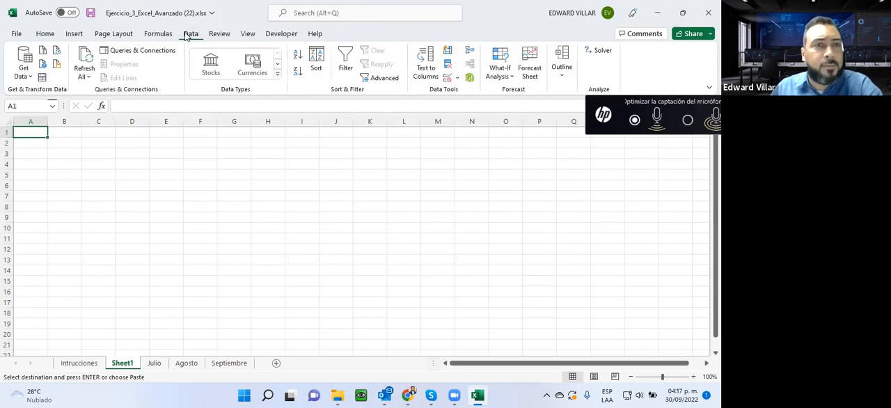
{"action": "left_click", "coordinate": [458, 79]}
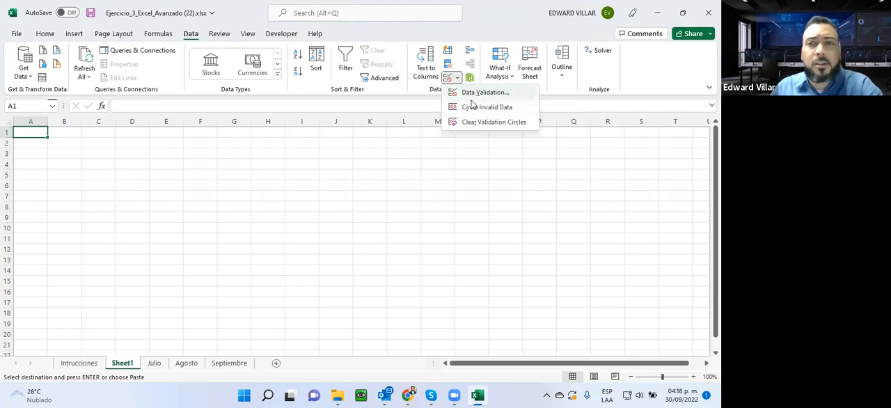
{"action": "left_click", "coordinate": [408, 203]}
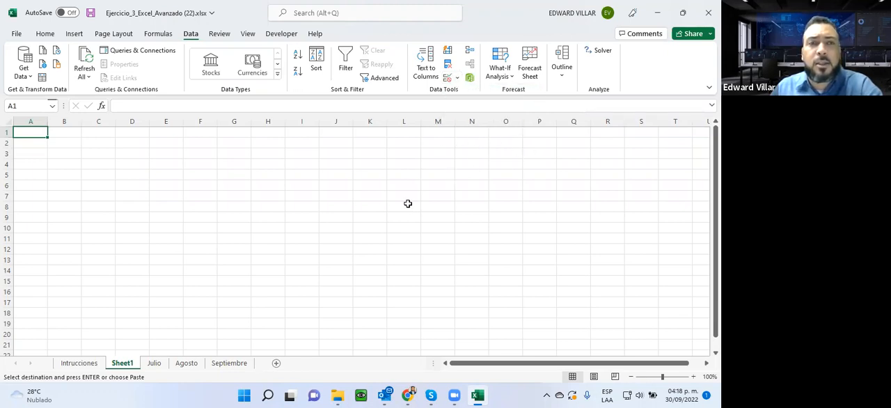
{"action": "left_click", "coordinate": [470, 53]}
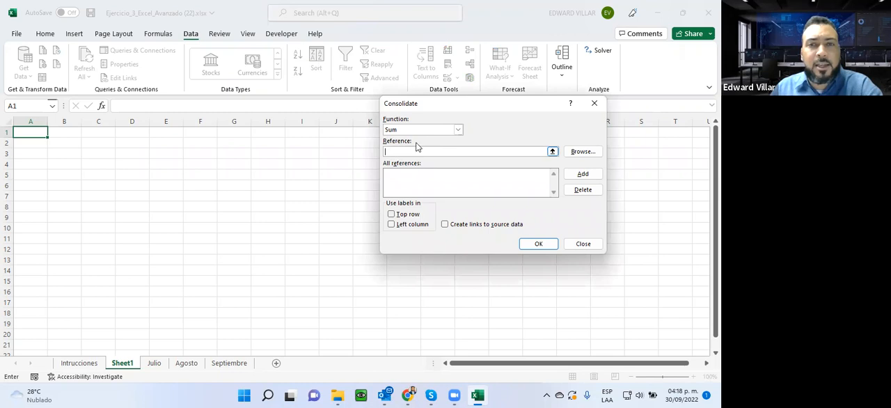
{"action": "left_click", "coordinate": [458, 130]}
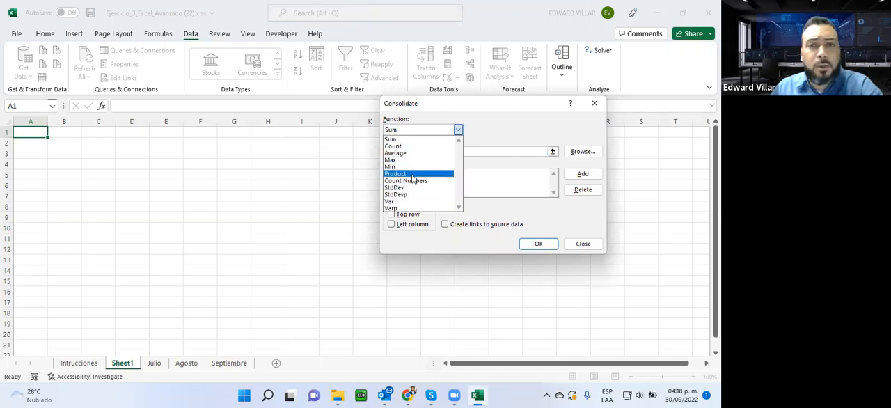
{"action": "left_click", "coordinate": [487, 127]}
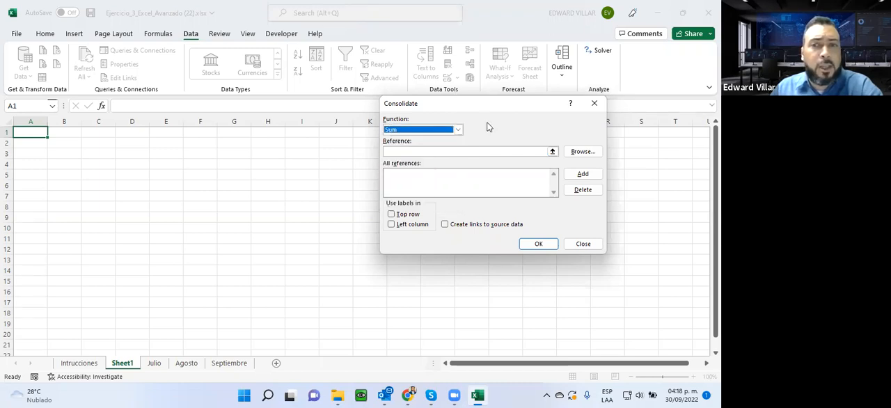
- Add the Julio sheet's country and sales range A1:B21 to the consolidation references
{"action": "left_click", "coordinate": [386, 151]}
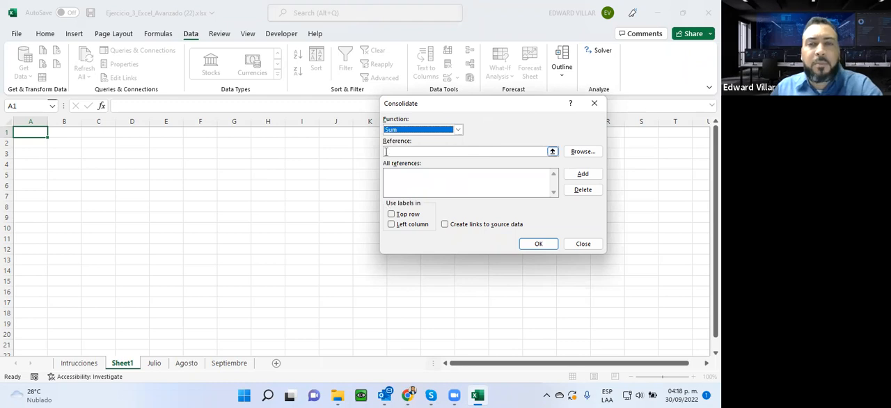
{"action": "left_click", "coordinate": [399, 151]}
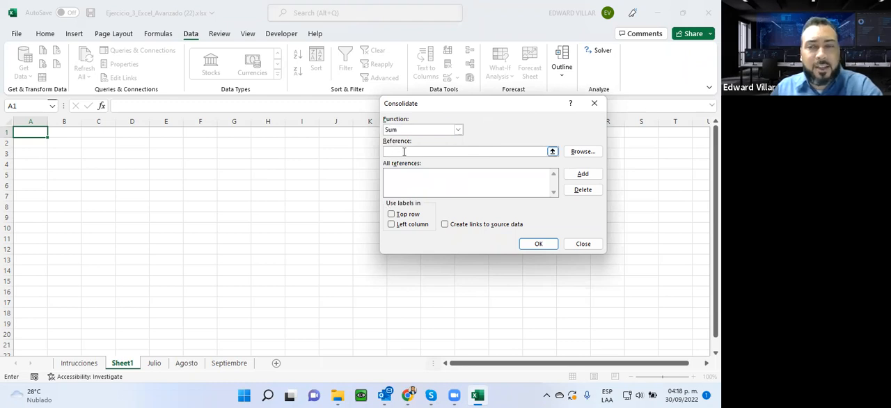
{"action": "left_click", "coordinate": [156, 362]}
{"action": "left_click_drag", "start_coordinate": [35, 133], "coordinate": [98, 316]}
{"action": "scroll", "coordinate": [92, 249], "scroll_direction": "up", "scroll_amount": 1}
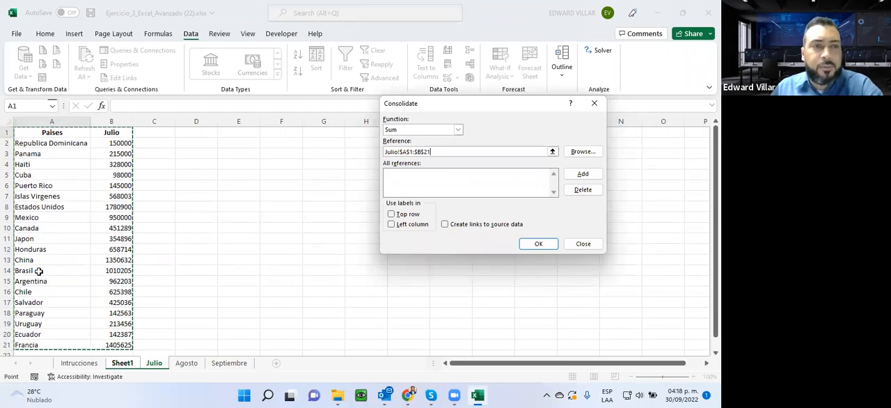
{"action": "left_click", "coordinate": [580, 174]}
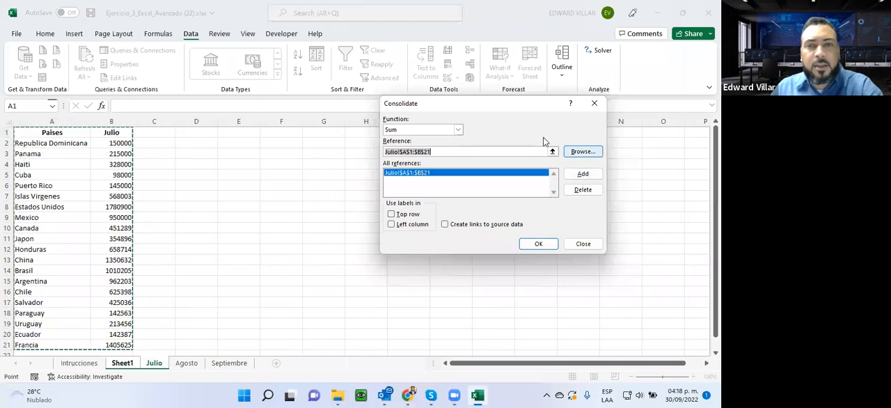
- Add the Agosto sheet's range A1:B16 and the Septiembre sheet's range A1:B19 to the consolidation references
{"action": "left_click", "coordinate": [186, 362]}
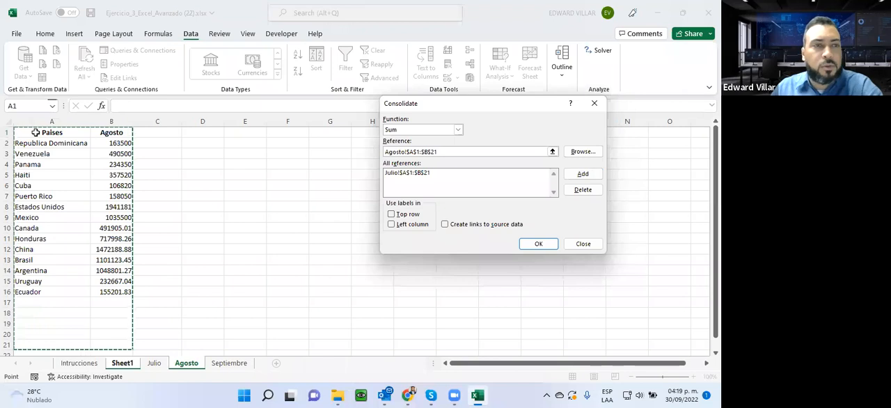
{"action": "left_click_drag", "start_coordinate": [42, 133], "coordinate": [112, 292]}
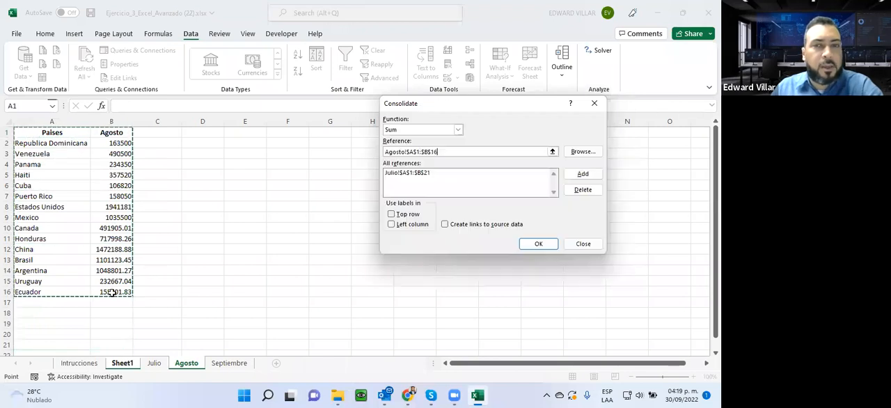
{"action": "left_click", "coordinate": [584, 175]}
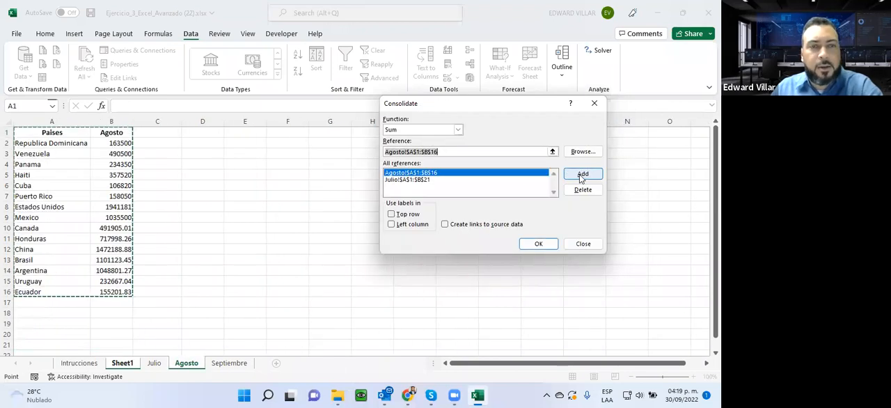
{"action": "left_click", "coordinate": [226, 363]}
{"action": "left_click_drag", "start_coordinate": [42, 132], "coordinate": [115, 326]}
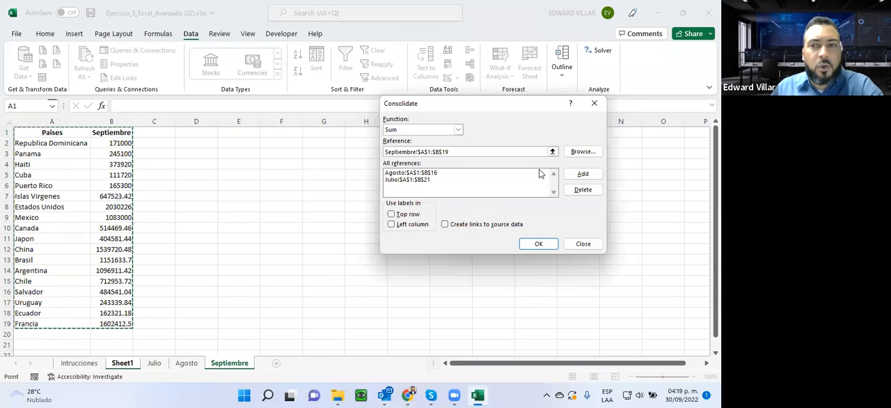
{"action": "left_click", "coordinate": [583, 176]}
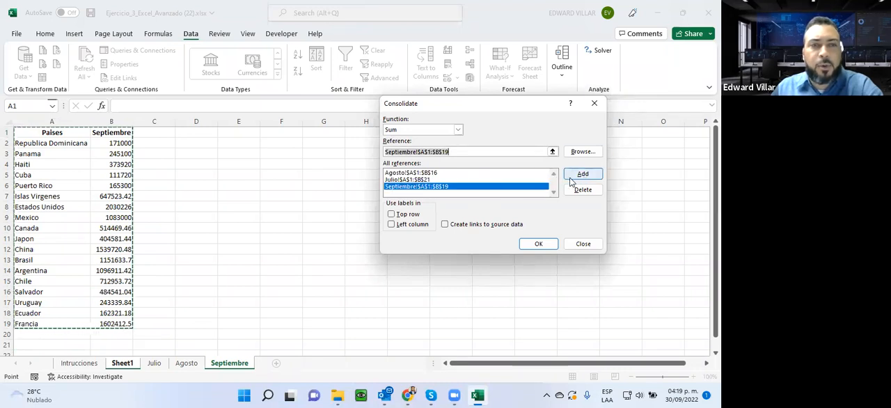
- Compare the order and presence of countries across the Julio, Agosto and Septiembre sheets while the consolidation is being set up
{"action": "left_click", "coordinate": [154, 363]}
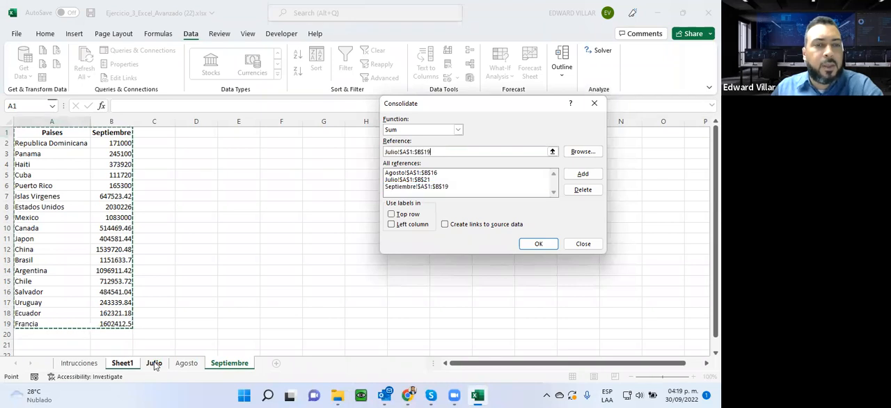
{"action": "left_click", "coordinate": [21, 144]}
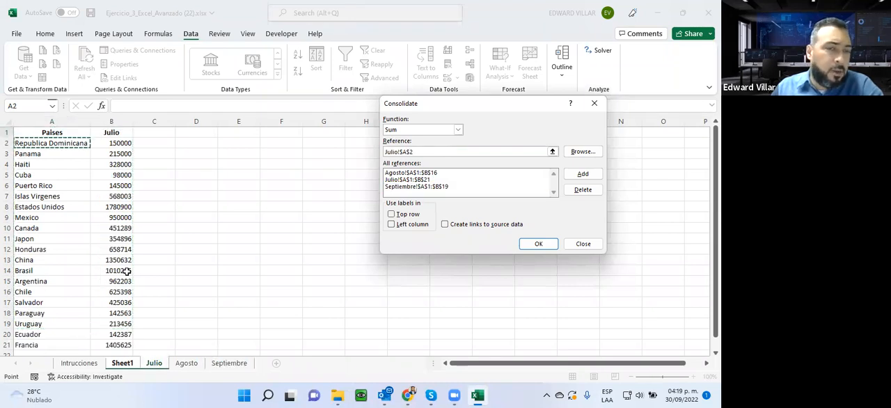
{"action": "left_click", "coordinate": [181, 364]}
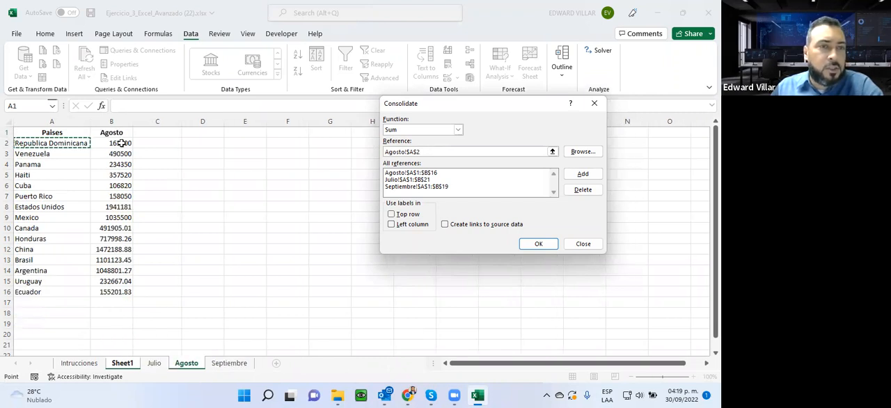
{"action": "left_click", "coordinate": [234, 369]}
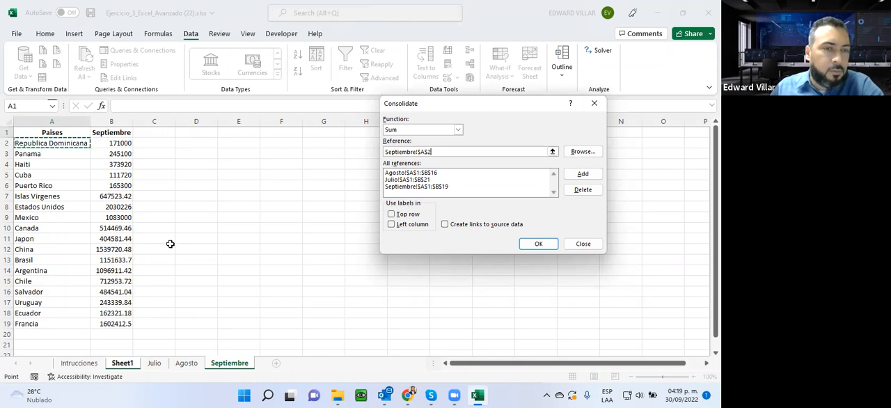
{"action": "left_click", "coordinate": [153, 362]}
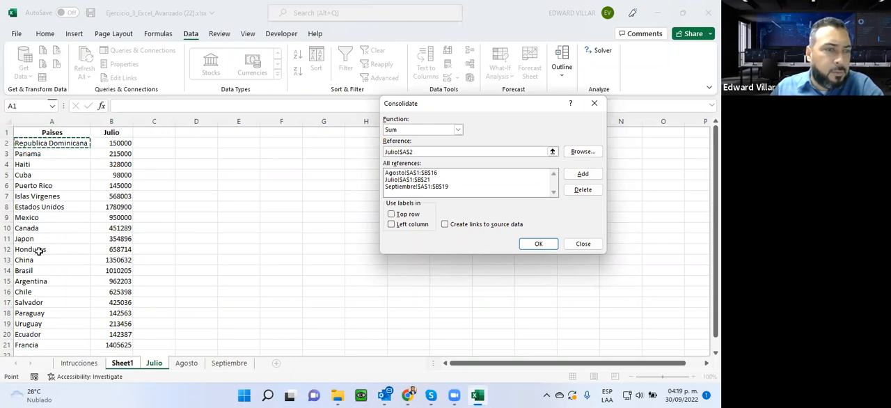
{"action": "scroll", "coordinate": [26, 310], "scroll_direction": "down", "scroll_amount": 3}
{"action": "scroll", "coordinate": [26, 311], "scroll_direction": "up", "scroll_amount": 3}
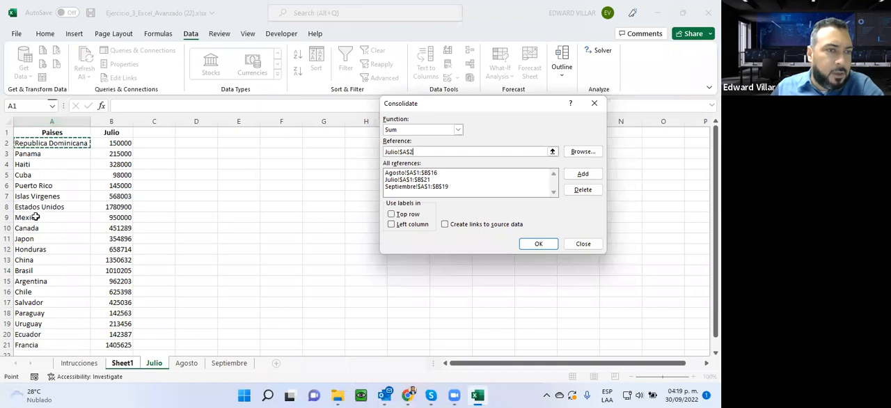
{"action": "left_click", "coordinate": [186, 363]}
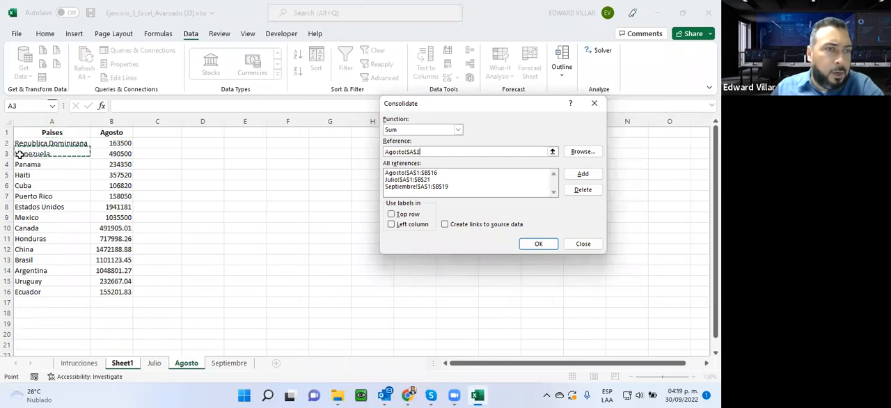
{"action": "left_click", "coordinate": [153, 364]}
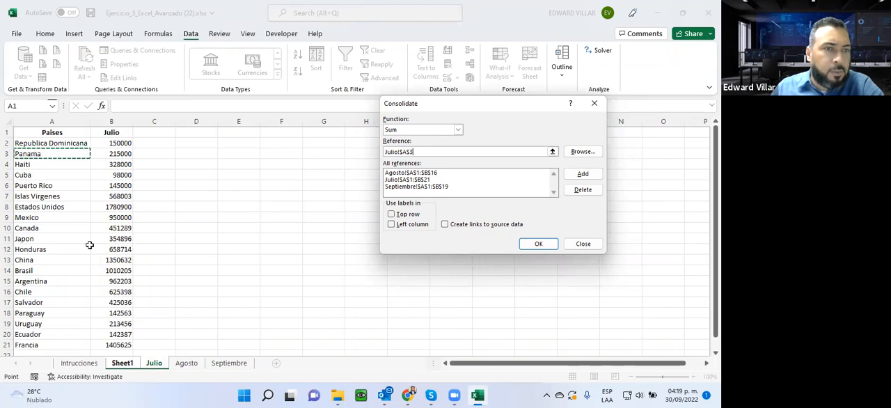
{"action": "scroll", "coordinate": [46, 242], "scroll_direction": "down", "scroll_amount": 1}
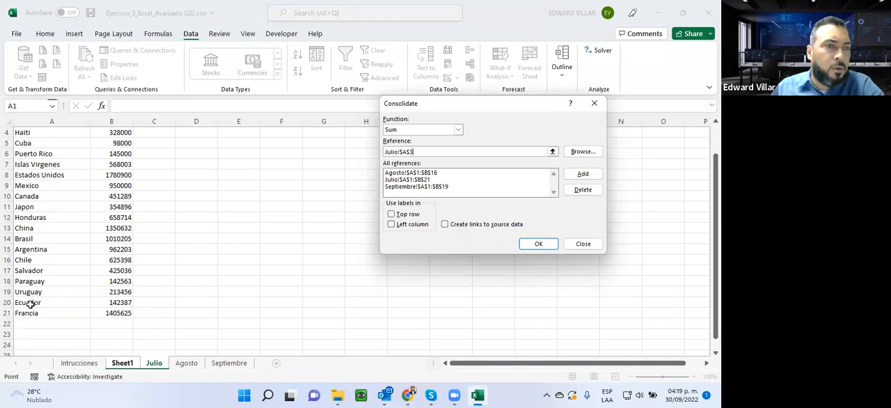
{"action": "scroll", "coordinate": [30, 304], "scroll_direction": "up", "scroll_amount": 1}
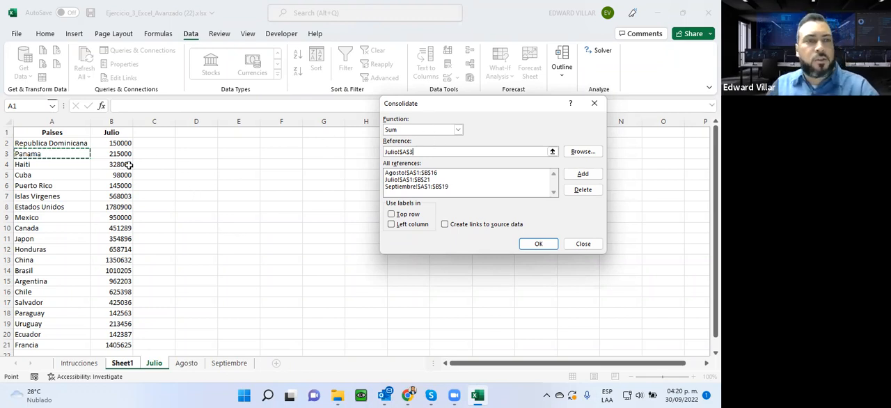
- Clear the leftover reference and run the consolidation with labels taken from both the top row and the left column
{"action": "key", "text": "BackSpace"}
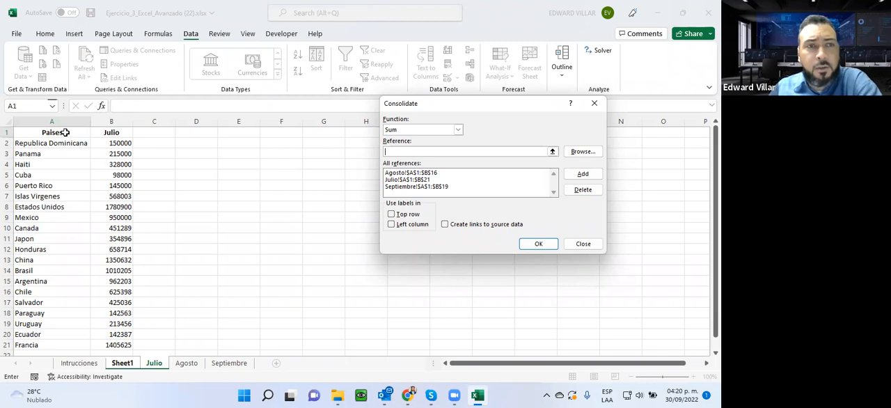
{"action": "left_click", "coordinate": [394, 215]}
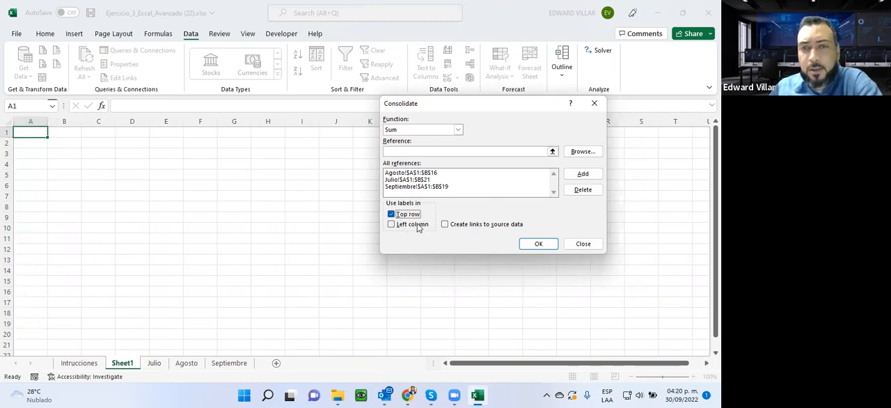
{"action": "left_click", "coordinate": [391, 225]}
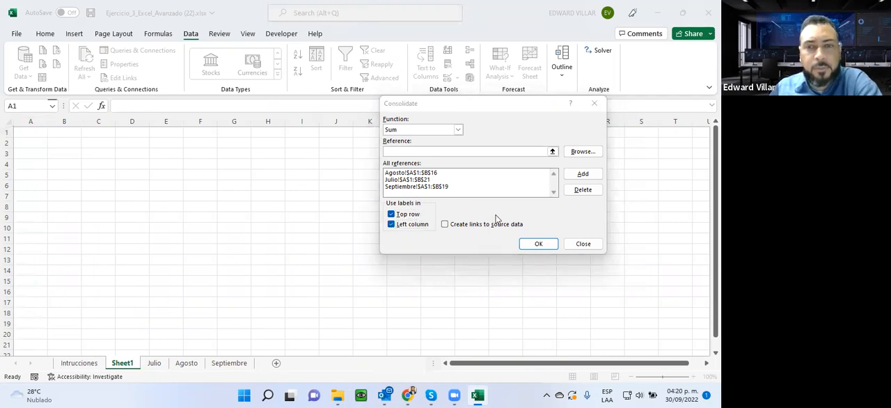
{"action": "left_click", "coordinate": [539, 245]}
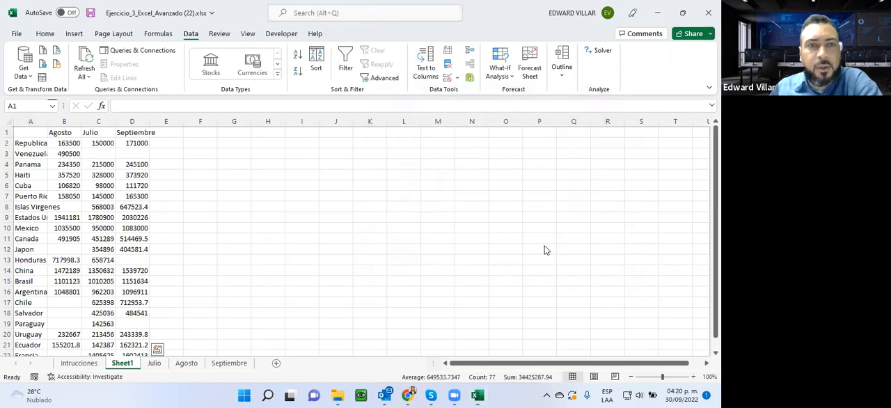
- Auto-fit the widths of columns A to D in the consolidated table on Sheet1
{"action": "left_click", "coordinate": [31, 130]}
{"action": "left_click", "coordinate": [33, 130]}
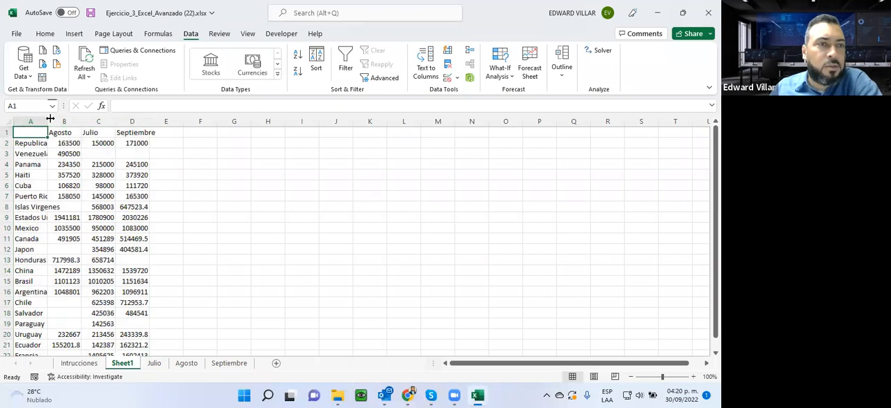
{"action": "double_click", "coordinate": [48, 121]}
{"action": "double_click", "coordinate": [125, 121]}
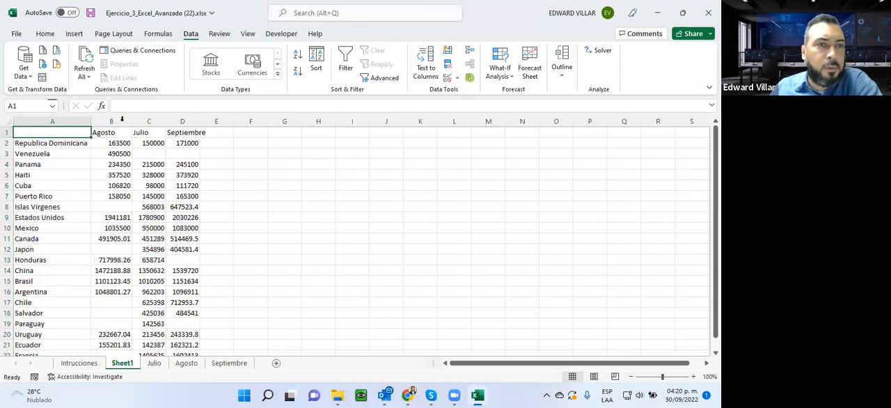
{"action": "double_click", "coordinate": [165, 121]}
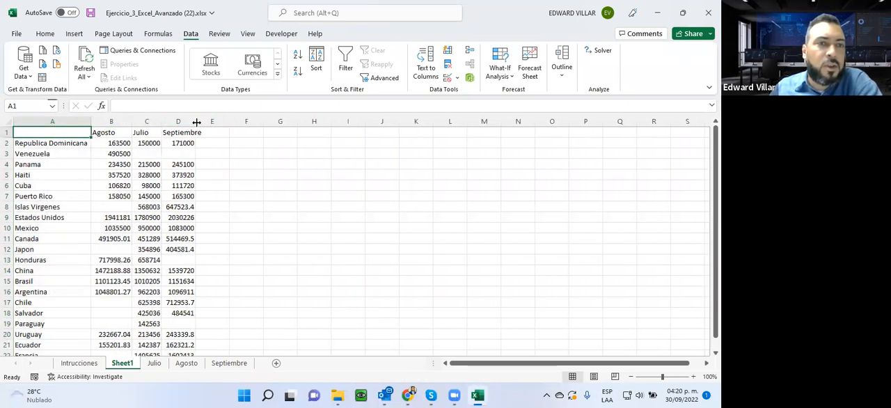
{"action": "double_click", "coordinate": [196, 121]}
- Examine the consolidated country list on Sheet1 and the monthly sales entries for Republica Dominicana and Venezuela
{"action": "left_click_drag", "start_coordinate": [106, 142], "coordinate": [187, 142]}
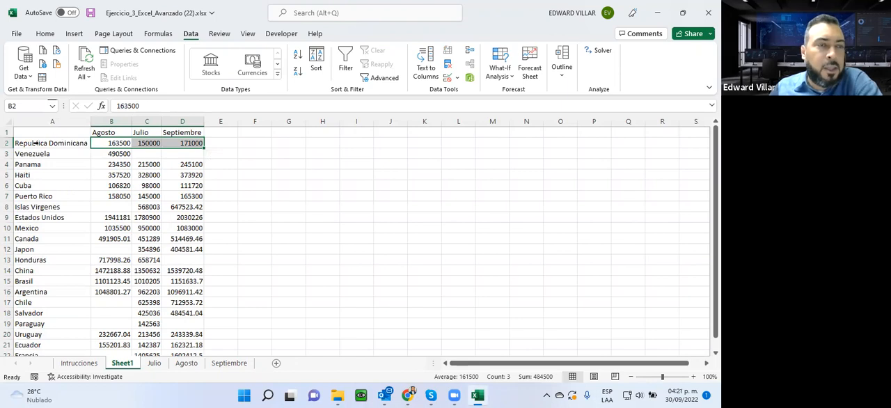
{"action": "left_click_drag", "start_coordinate": [22, 137], "coordinate": [32, 335]}
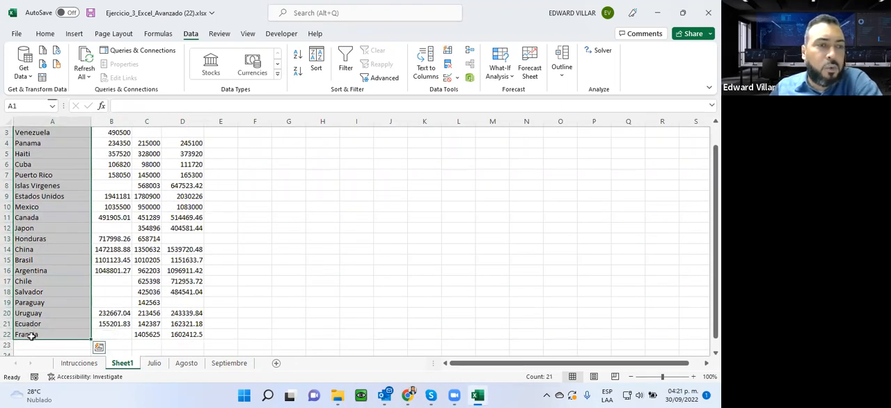
{"action": "scroll", "coordinate": [80, 322], "scroll_direction": "up", "scroll_amount": 1}
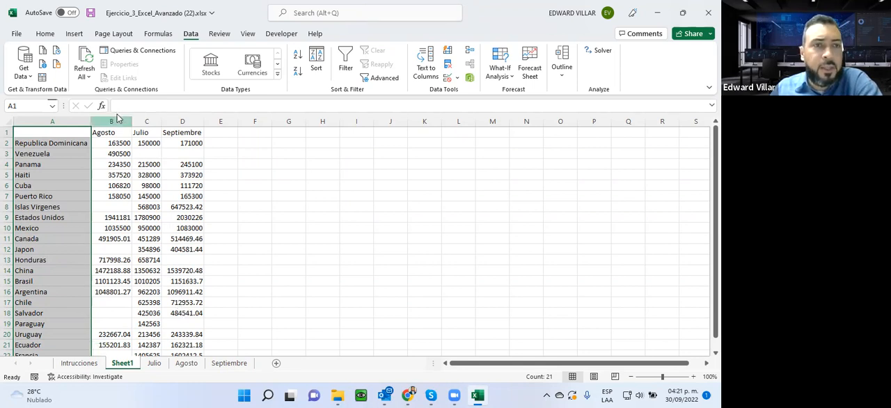
{"action": "left_click", "coordinate": [34, 154]}
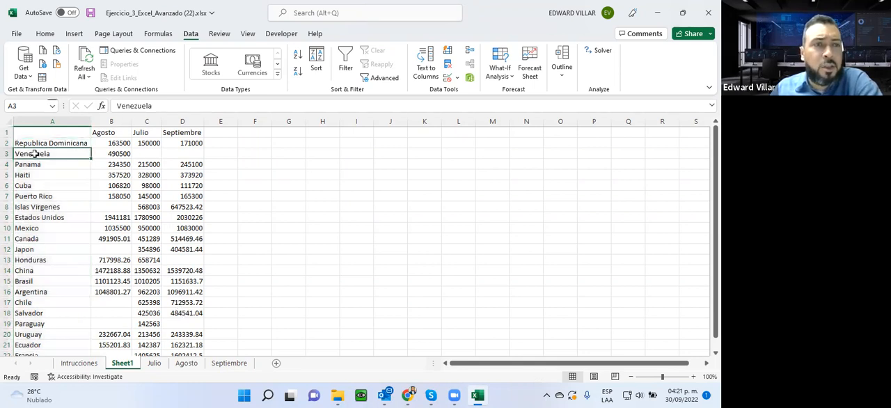
{"action": "left_click", "coordinate": [145, 154]}
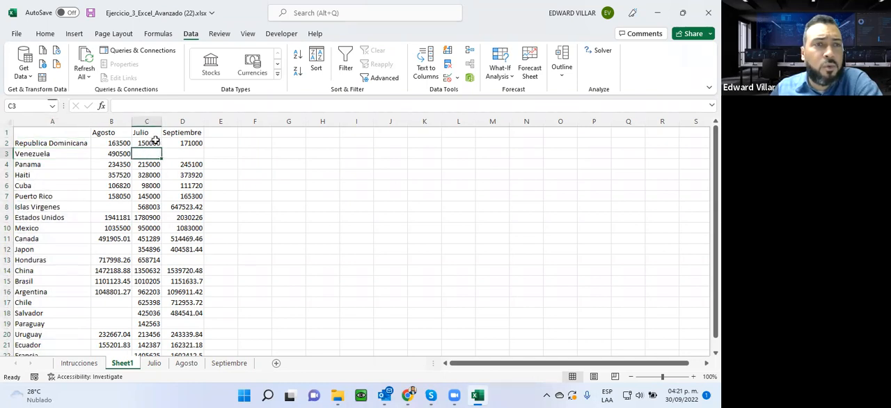
{"action": "left_click", "coordinate": [172, 152]}
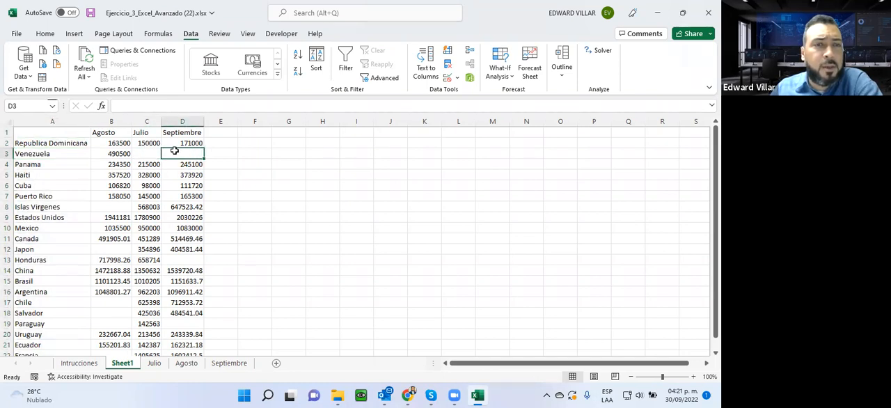
{"action": "left_click", "coordinate": [104, 153]}
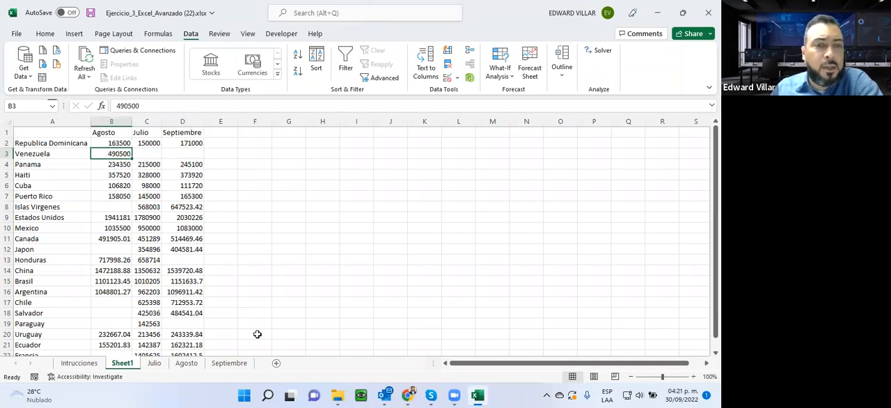
- Check the Julio, Agosto and Septiembre sheets for Venezuela, and review the whole consolidated table on Sheet1 against them
{"action": "left_click", "coordinate": [153, 363]}
{"action": "key", "text": "ctrl+Down"}
{"action": "key", "text": "Down"}
{"action": "scroll", "coordinate": [40, 240], "scroll_direction": "down", "scroll_amount": 1}
{"action": "scroll", "coordinate": [39, 250], "scroll_direction": "up", "scroll_amount": 2}
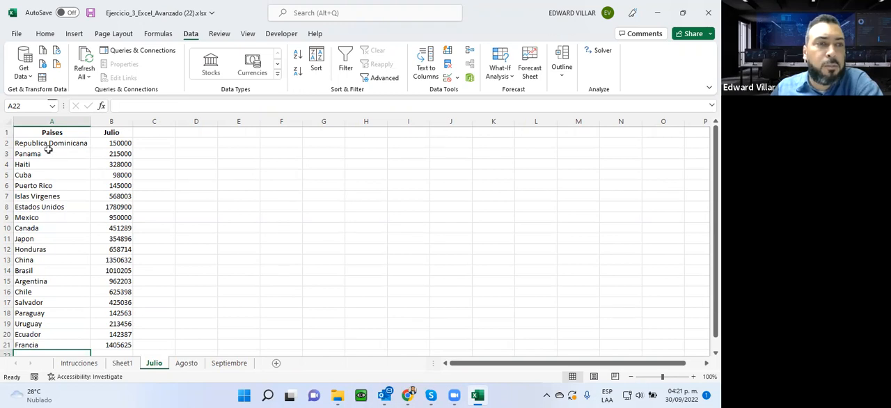
{"action": "left_click", "coordinate": [185, 363]}
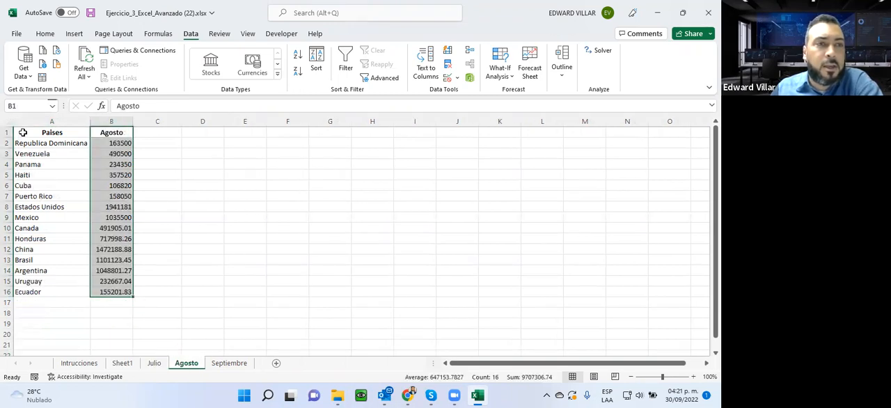
{"action": "left_click", "coordinate": [229, 363]}
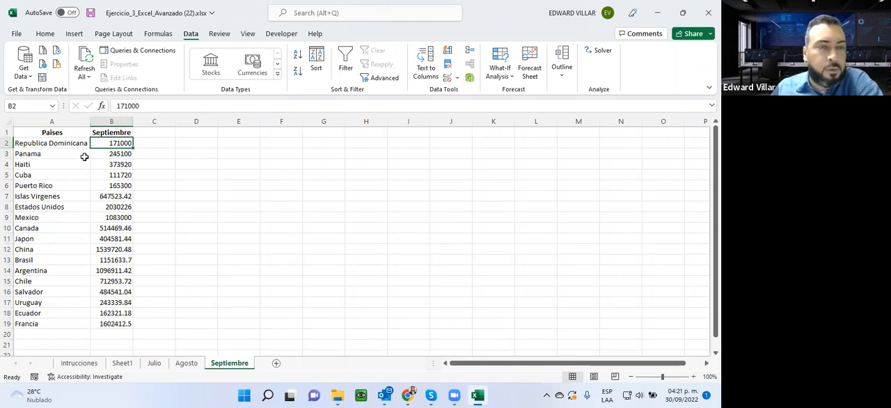
{"action": "left_click", "coordinate": [232, 217]}
{"action": "left_click", "coordinate": [119, 364]}
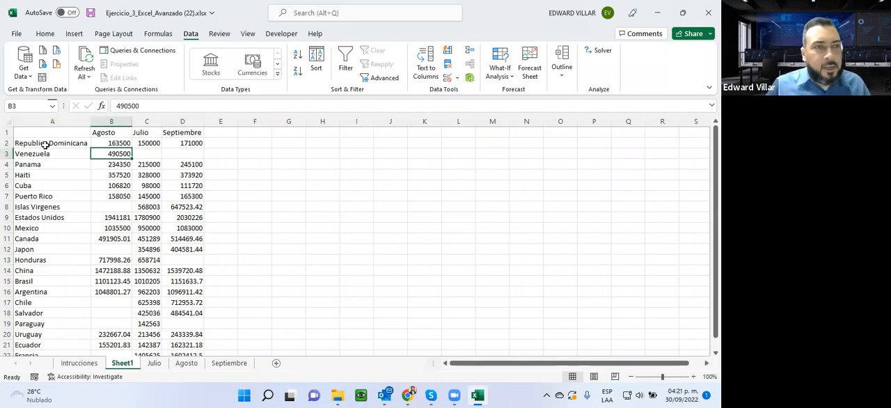
{"action": "left_click_drag", "start_coordinate": [44, 135], "coordinate": [177, 346]}
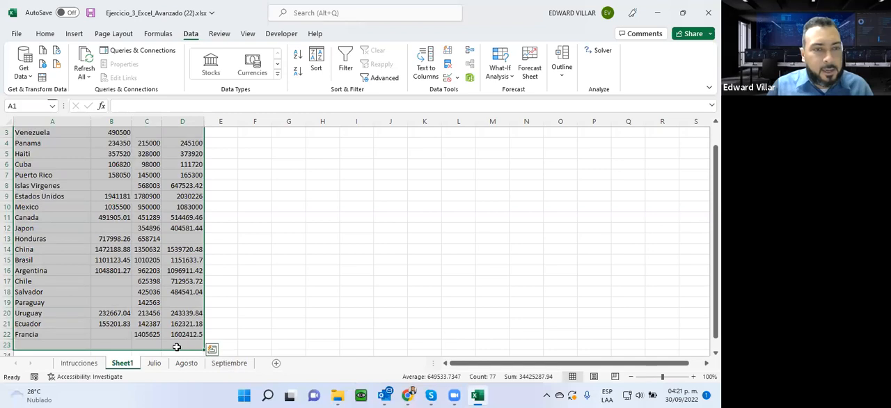
{"action": "scroll", "coordinate": [176, 345], "scroll_direction": "up", "scroll_amount": 1}
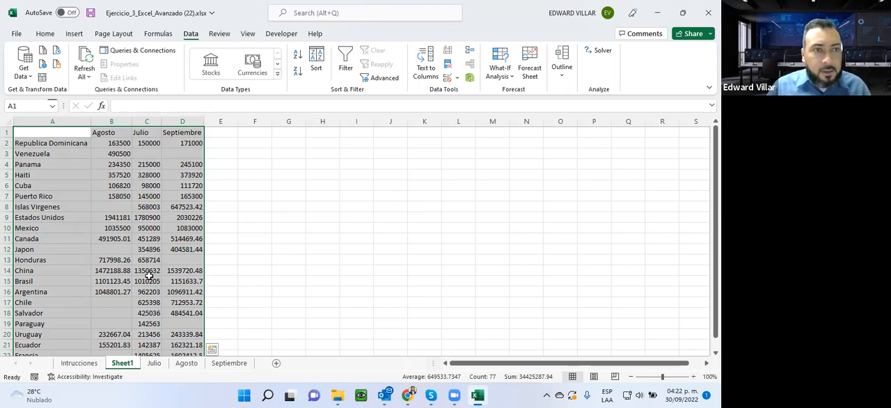
- Compare the country lists on the Julio, Agosto and Septiembre sheets, checking which row Mexico occupies in each month
{"action": "left_click", "coordinate": [154, 363]}
{"action": "left_click", "coordinate": [29, 143]}
{"action": "left_click", "coordinate": [186, 364]}
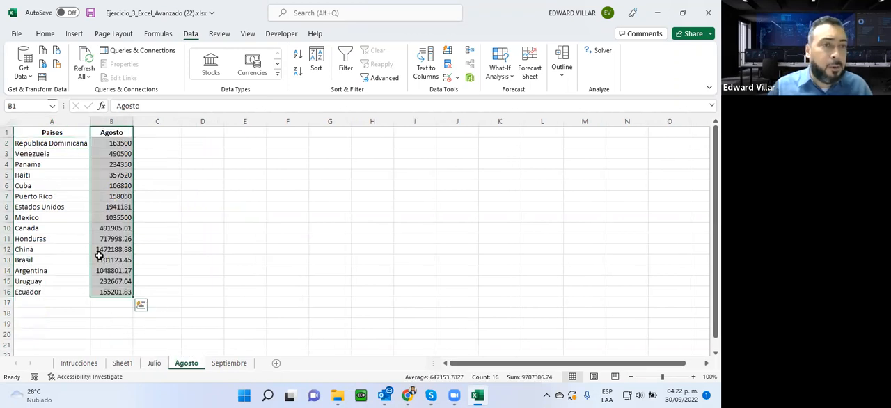
{"action": "left_click", "coordinate": [154, 363]}
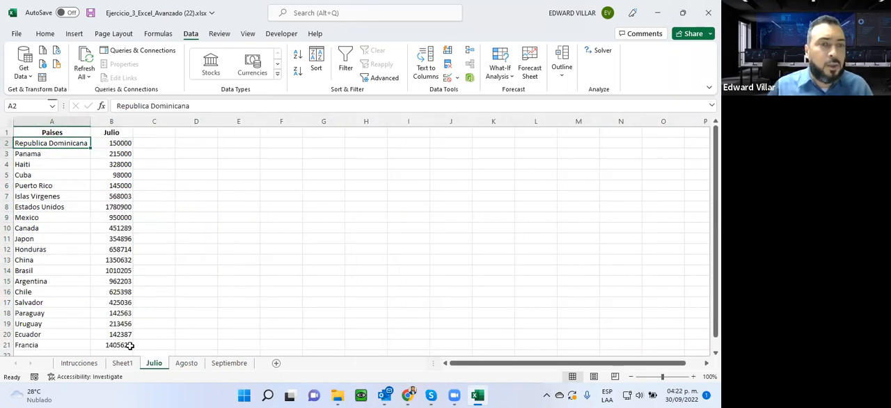
{"action": "left_click", "coordinate": [32, 219]}
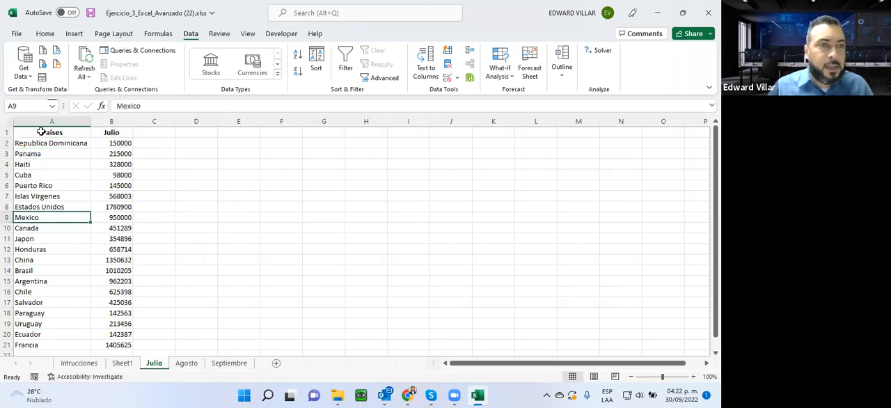
{"action": "left_click_drag", "start_coordinate": [34, 143], "coordinate": [34, 207]}
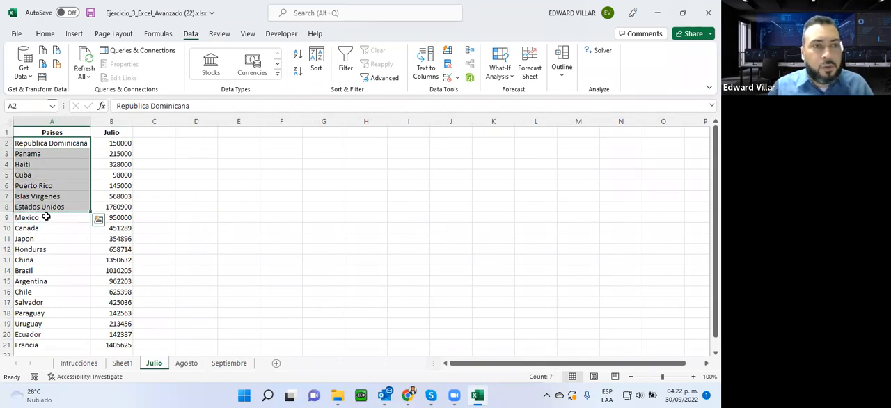
{"action": "left_click", "coordinate": [46, 217]}
{"action": "left_click", "coordinate": [184, 363]}
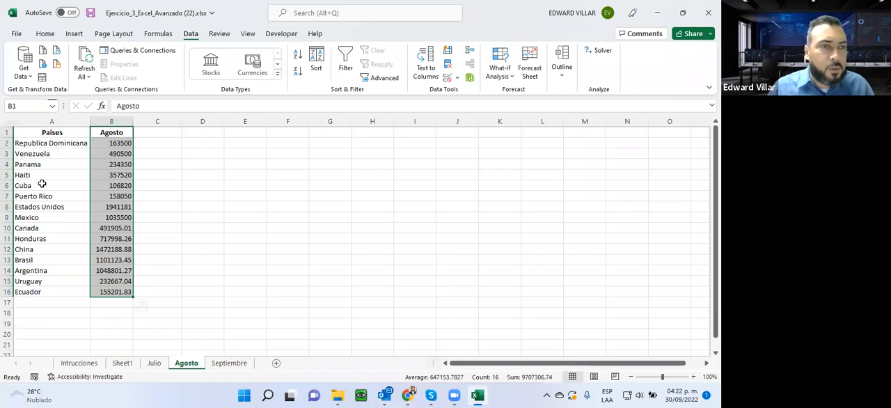
{"action": "left_click", "coordinate": [27, 218]}
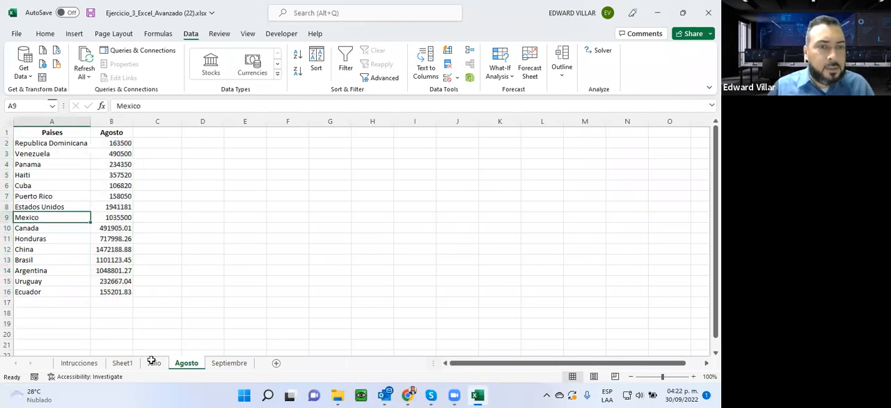
{"action": "left_click", "coordinate": [223, 365]}
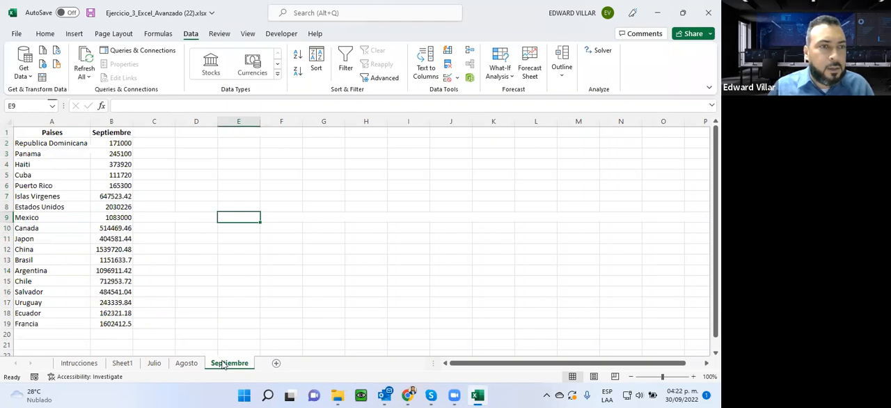
{"action": "left_click", "coordinate": [187, 363]}
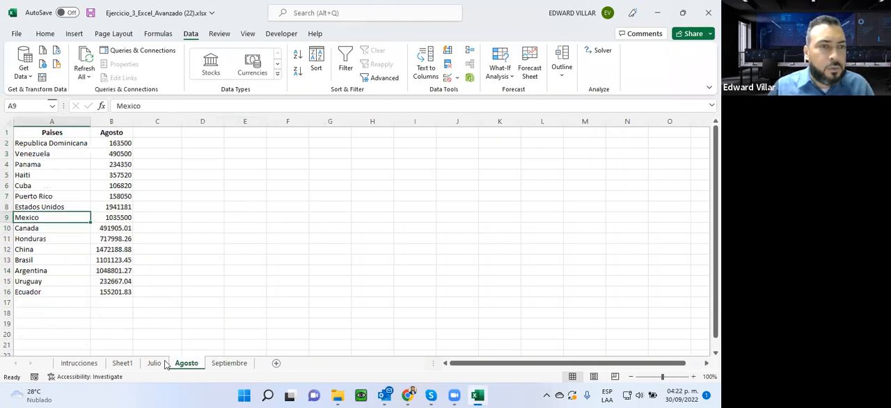
{"action": "left_click", "coordinate": [154, 363]}
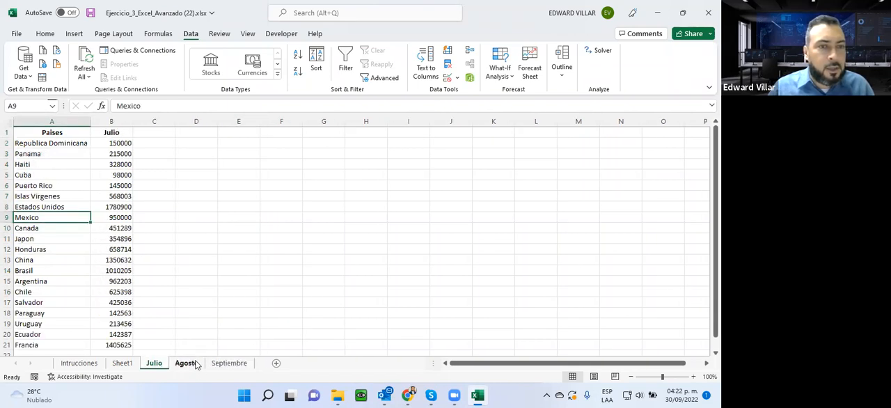
{"action": "left_click", "coordinate": [186, 365]}
{"action": "left_click", "coordinate": [219, 364]}
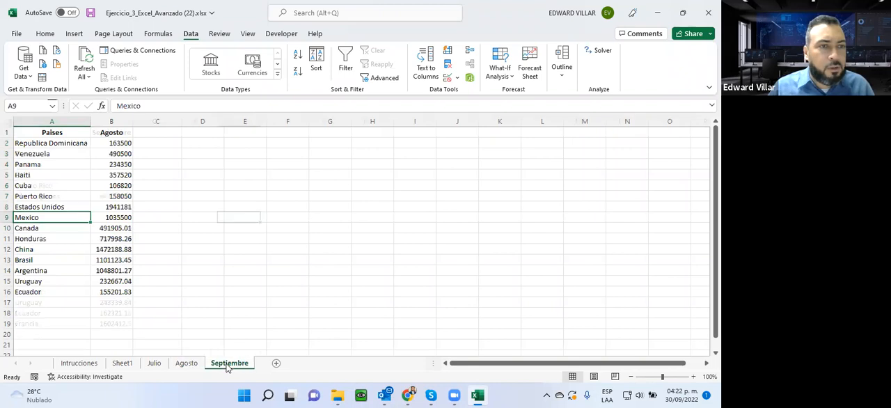
{"action": "left_click", "coordinate": [185, 365]}
- Check Honduras on the Julio, Agosto and Septiembre sheets and compare it with its row in the consolidated table on Sheet1
{"action": "left_click", "coordinate": [154, 363]}
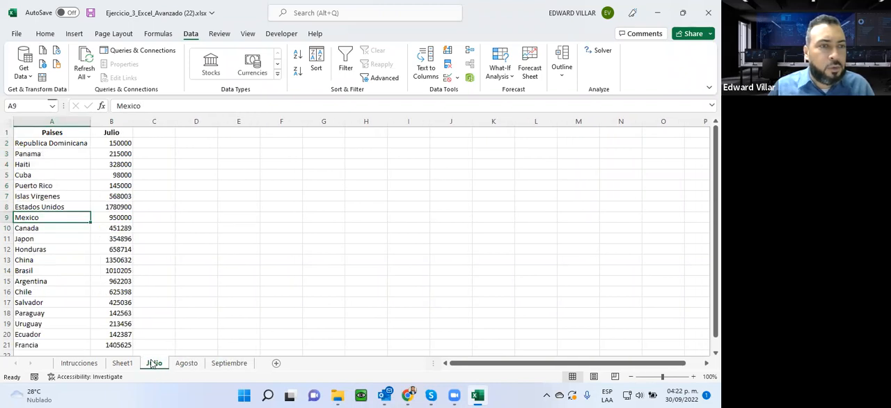
{"action": "left_click", "coordinate": [26, 250]}
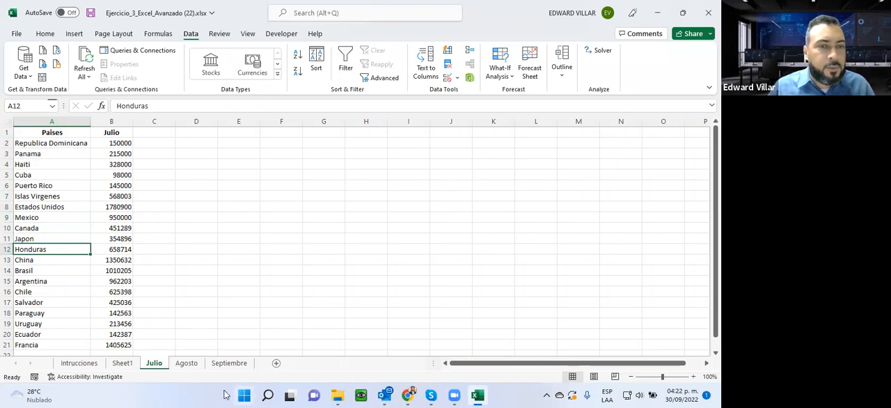
{"action": "left_click", "coordinate": [186, 364]}
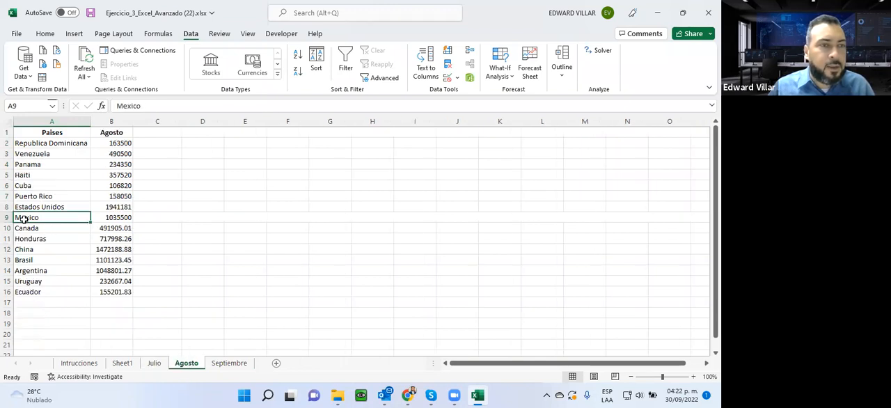
{"action": "left_click", "coordinate": [35, 240]}
{"action": "left_click", "coordinate": [224, 364]}
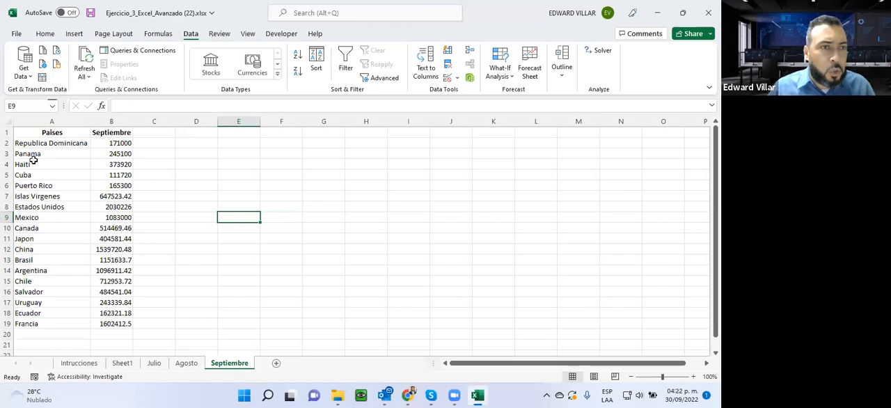
{"action": "left_click", "coordinate": [122, 363]}
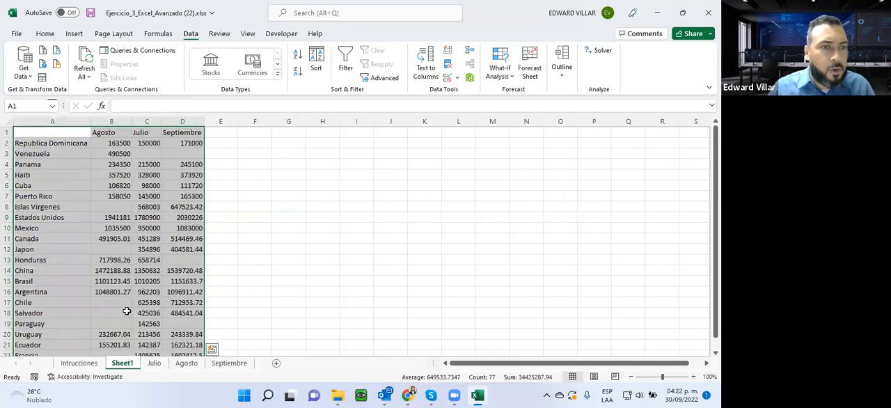
{"action": "scroll", "coordinate": [49, 148], "scroll_direction": "down", "scroll_amount": 1}
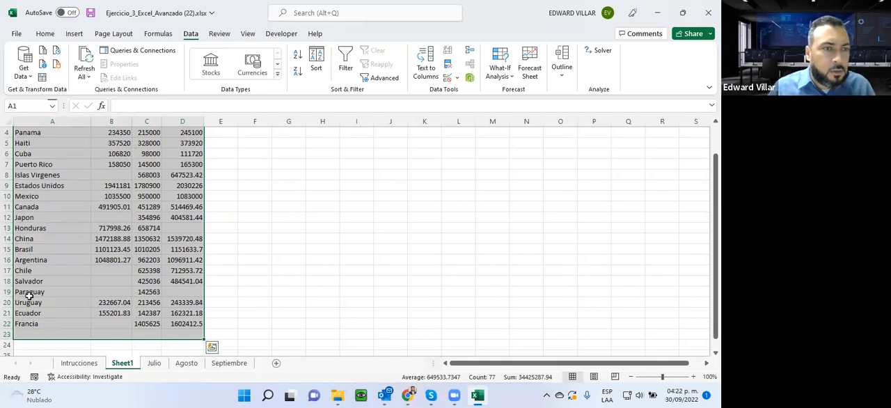
{"action": "scroll", "coordinate": [28, 296], "scroll_direction": "up", "scroll_amount": 1}
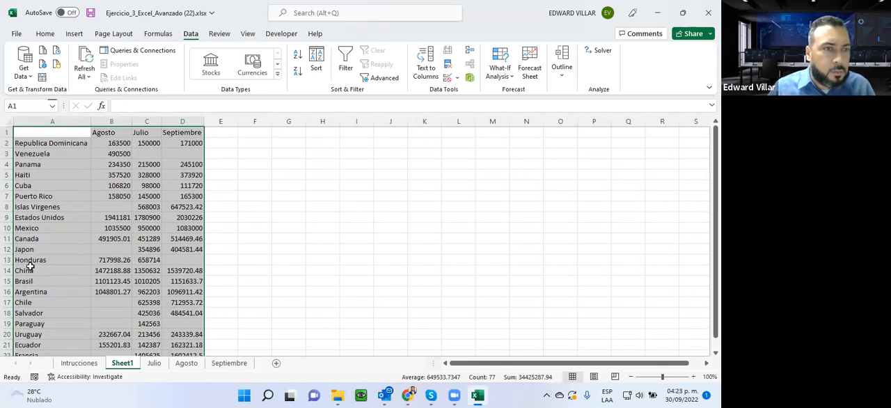
{"action": "left_click", "coordinate": [30, 261]}
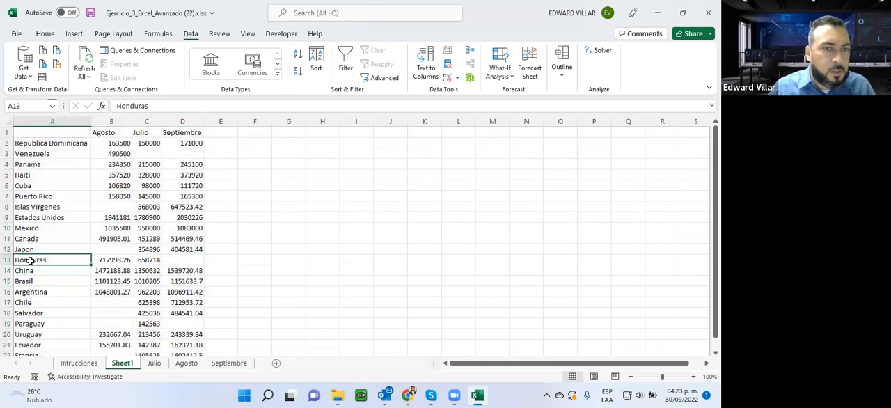
{"action": "left_click", "coordinate": [184, 261]}
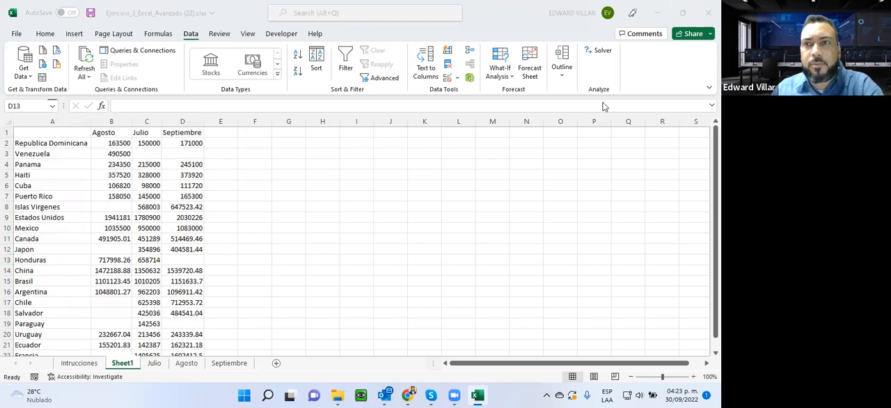
- Switch to the course page in Chrome, download the Actividad 3 and Actividad 2 workbooks, and open the Ejercicio_4 file in Excel for editing
{"action": "left_click", "coordinate": [657, 13]}
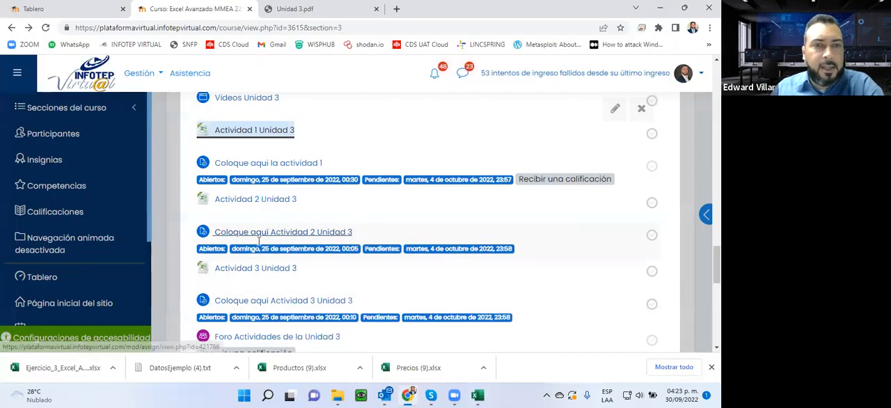
{"action": "left_click", "coordinate": [258, 268]}
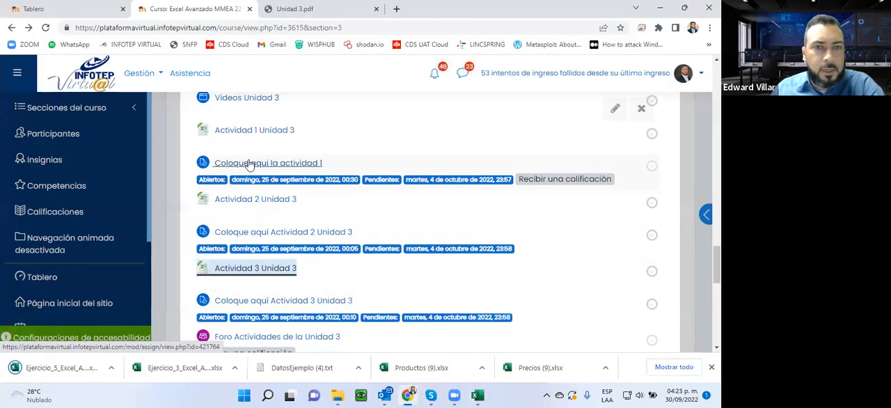
{"action": "left_click", "coordinate": [234, 200]}
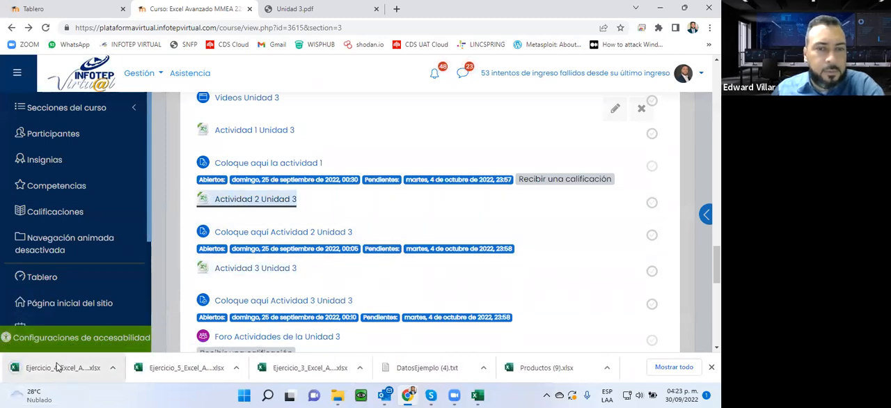
{"action": "left_click", "coordinate": [57, 367]}
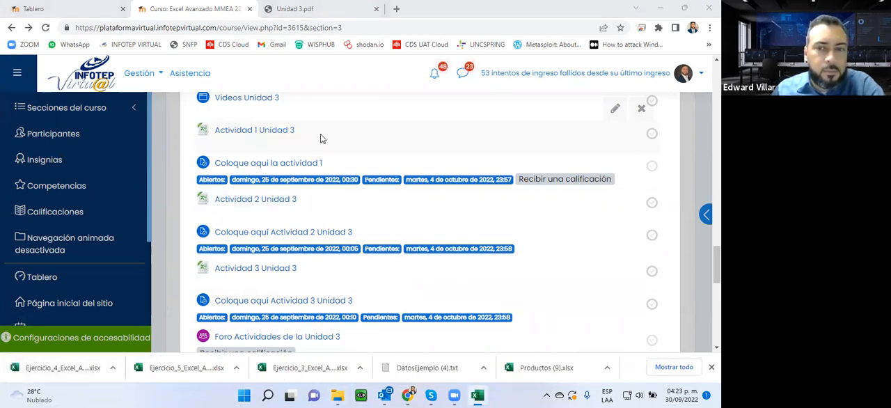
{"action": "left_click", "coordinate": [478, 396]}
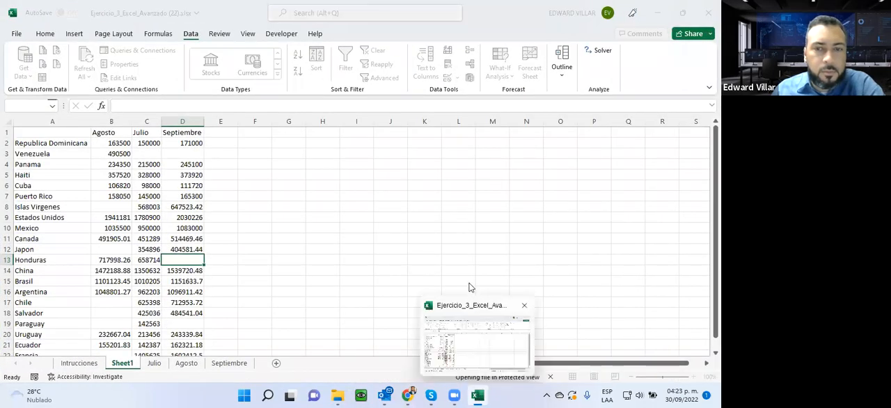
{"action": "left_click", "coordinate": [439, 50]}
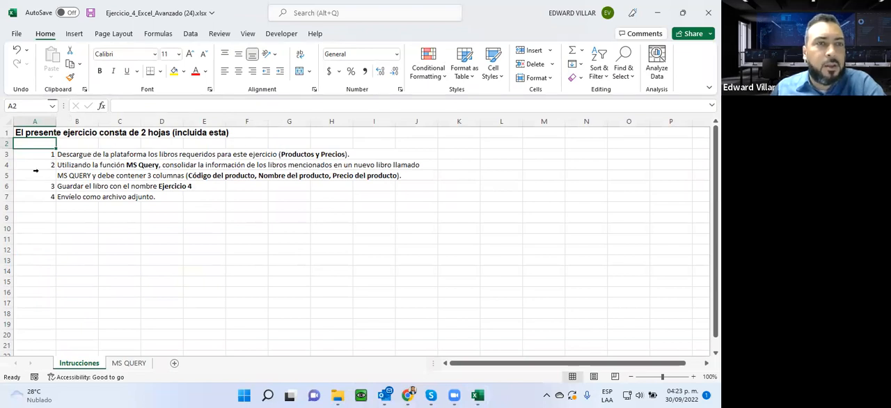
- Read the first two Ejercicio 4 instructions and inspect the ID and product name columns of Productos.xlsx from the Ejemplo Query folder
{"action": "left_click", "coordinate": [68, 155]}
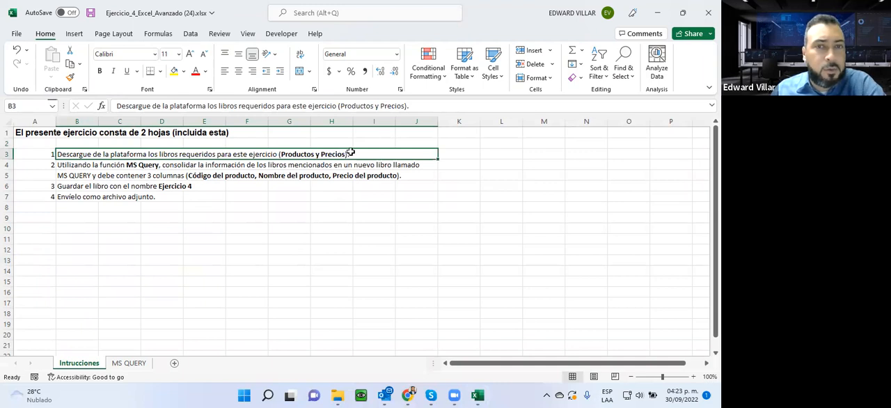
{"action": "left_click", "coordinate": [68, 165]}
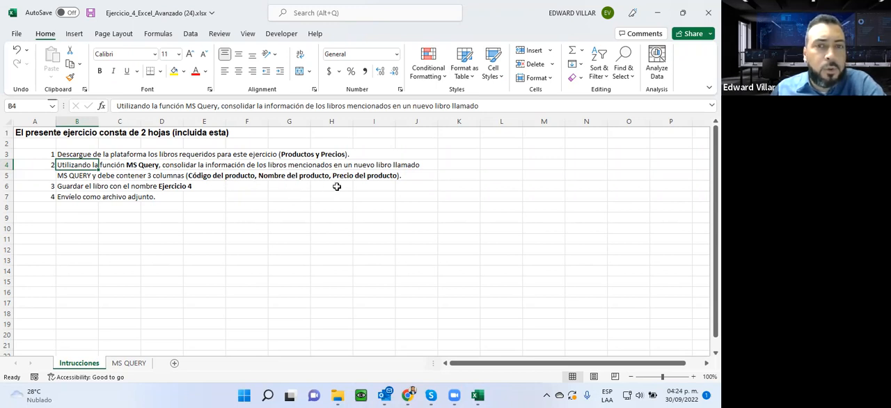
{"action": "left_click", "coordinate": [339, 395]}
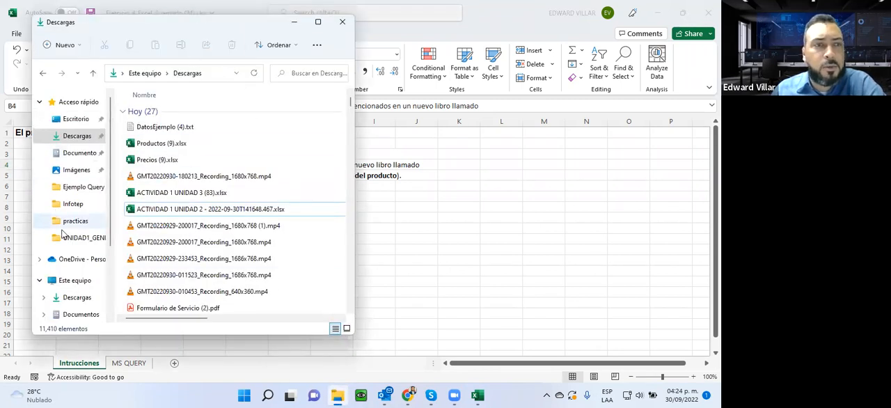
{"action": "left_click", "coordinate": [75, 186]}
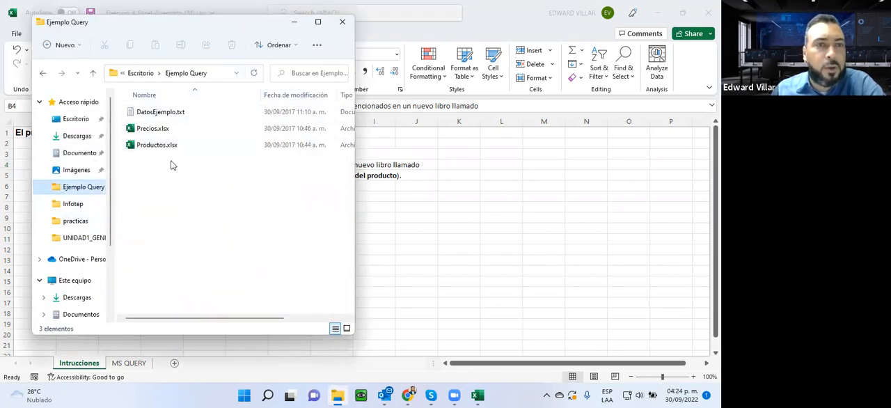
{"action": "double_click", "coordinate": [150, 145]}
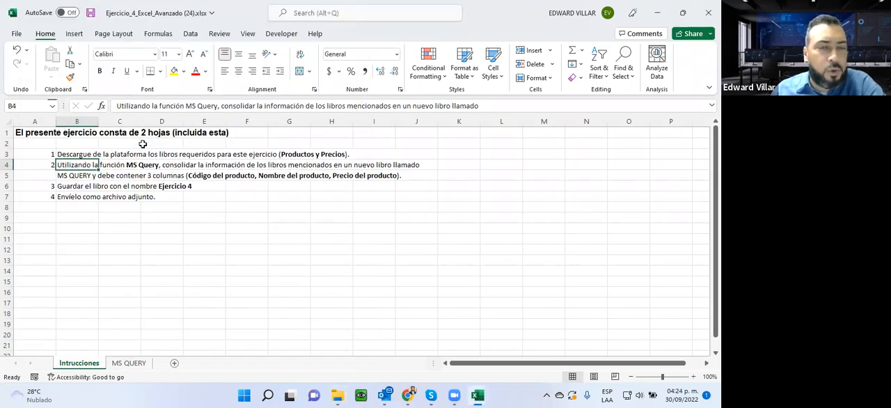
{"action": "left_click_drag", "start_coordinate": [28, 136], "coordinate": [22, 342]}
{"action": "left_click_drag", "start_coordinate": [98, 134], "coordinate": [81, 324]}
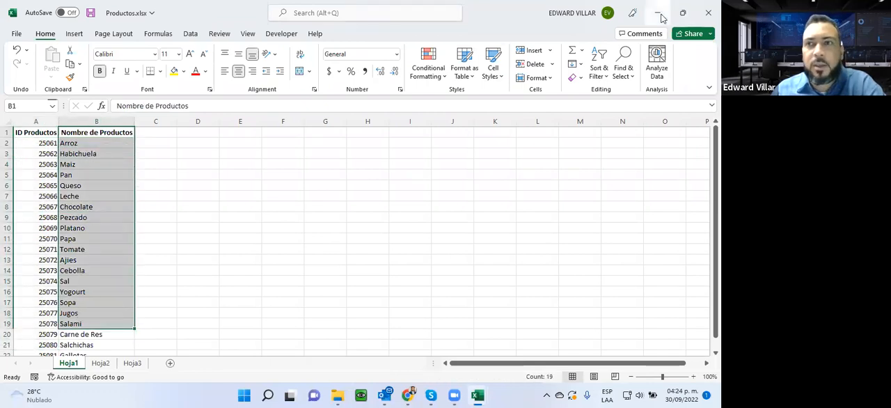
{"action": "left_click", "coordinate": [660, 14]}
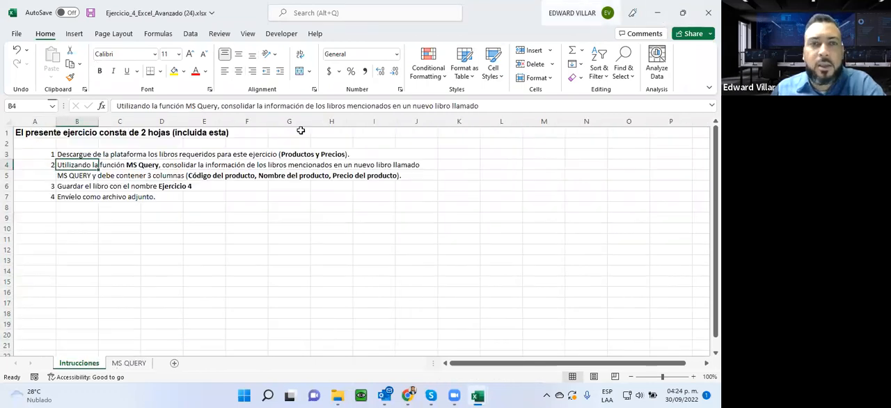
- Open Precios.xlsx from the Ejemplo Query folder and examine its ID Productos and Precios columns
{"action": "left_click", "coordinate": [337, 395]}
{"action": "left_click", "coordinate": [166, 130]}
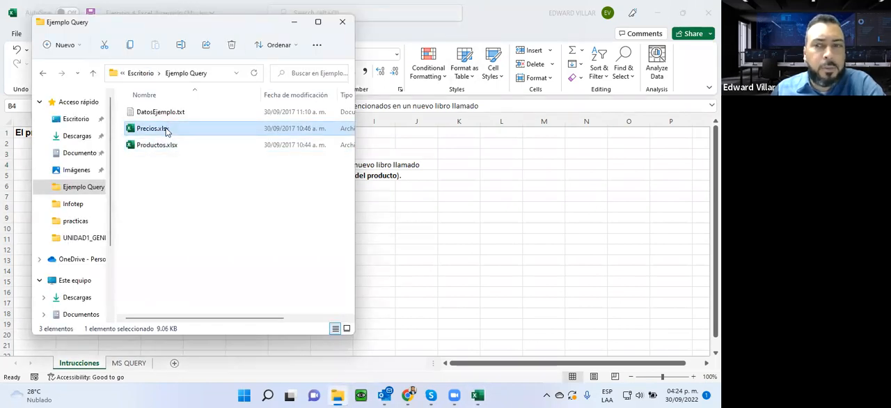
{"action": "double_click", "coordinate": [165, 128]}
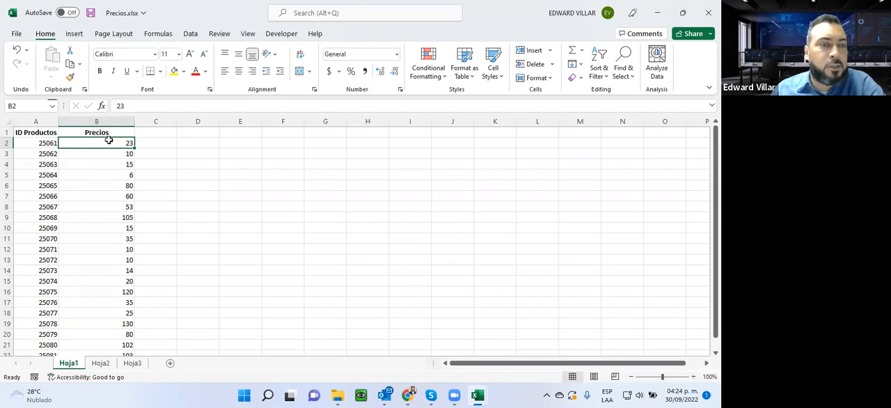
{"action": "left_click", "coordinate": [28, 144]}
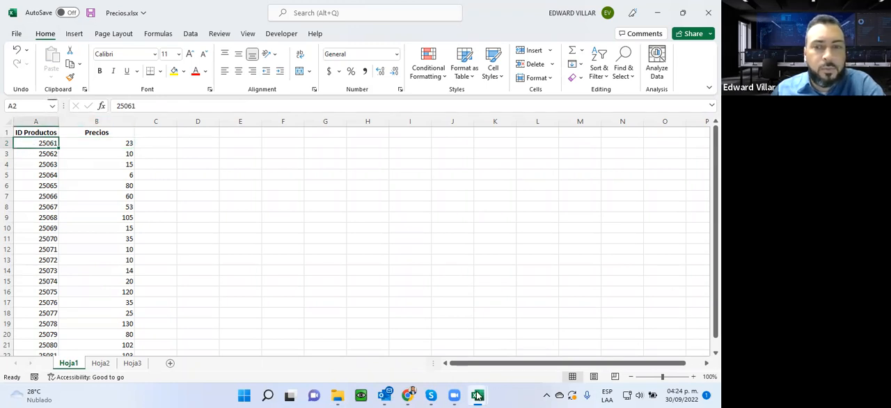
- Return to the Productos.xlsx workbook and examine the ID Productos codes beside the product names
{"action": "mouse_move", "coordinate": [478, 395]}
{"action": "left_click", "coordinate": [540, 333]}
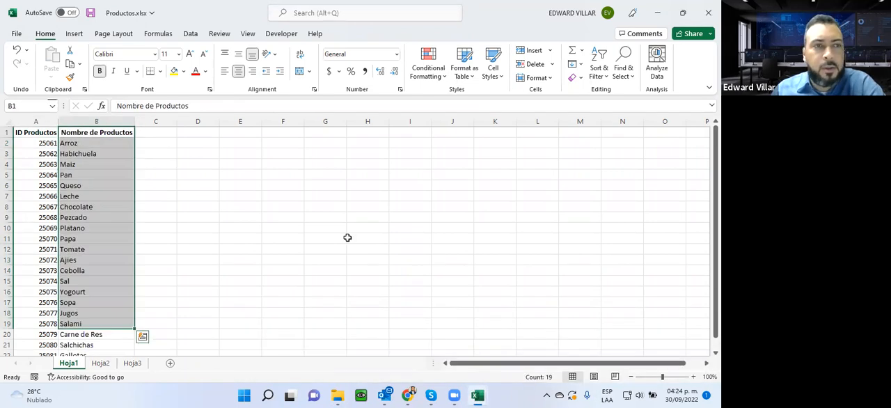
{"action": "left_click", "coordinate": [90, 144]}
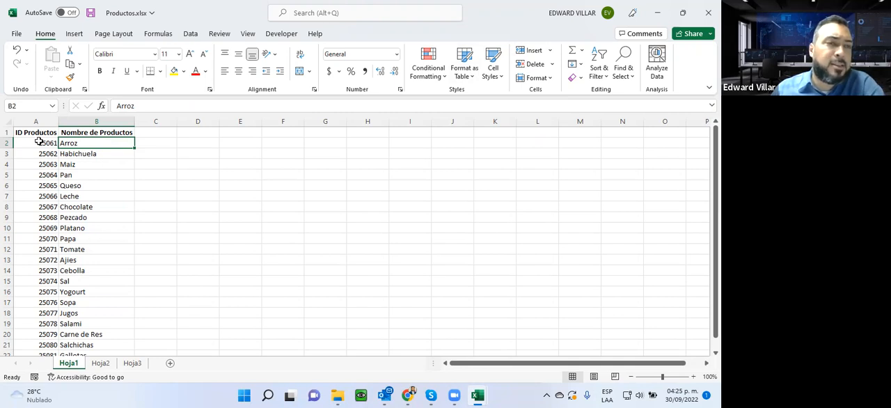
{"action": "left_click_drag", "start_coordinate": [46, 143], "coordinate": [36, 336]}
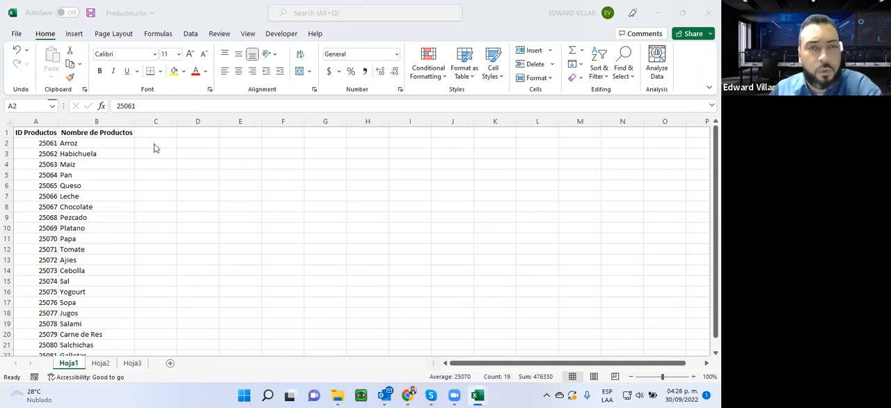
- Close the Productos and Precios workbooks and go to the MS QUERY sheet of the Ejercicio 4 workbook
{"action": "left_click", "coordinate": [704, 10]}
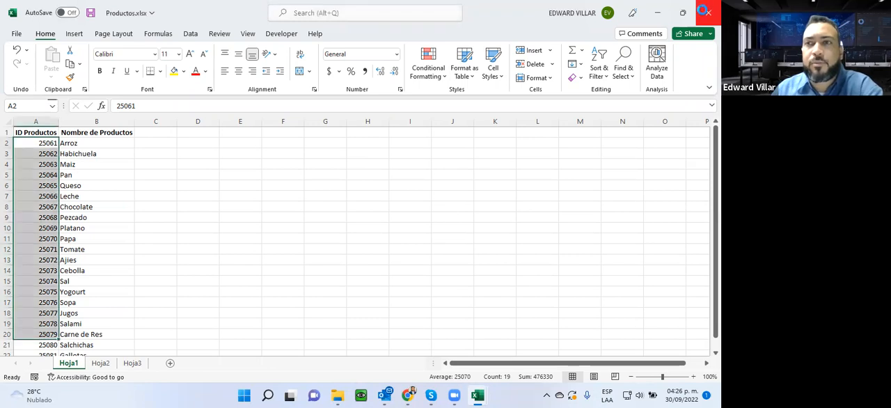
{"action": "left_click", "coordinate": [705, 11]}
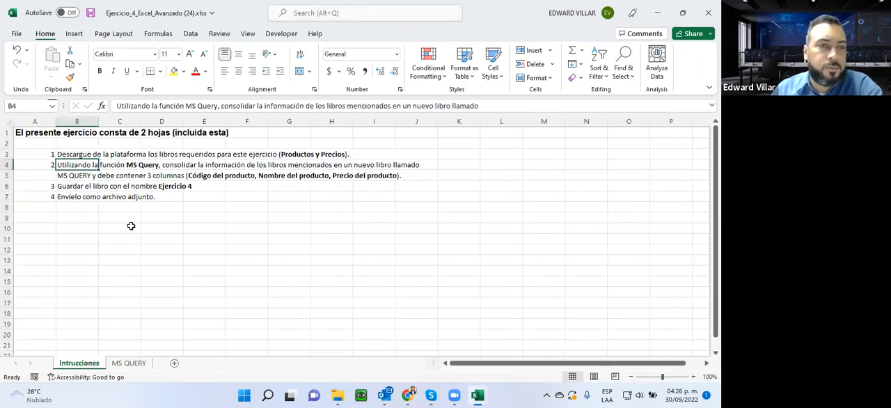
{"action": "left_click", "coordinate": [127, 364]}
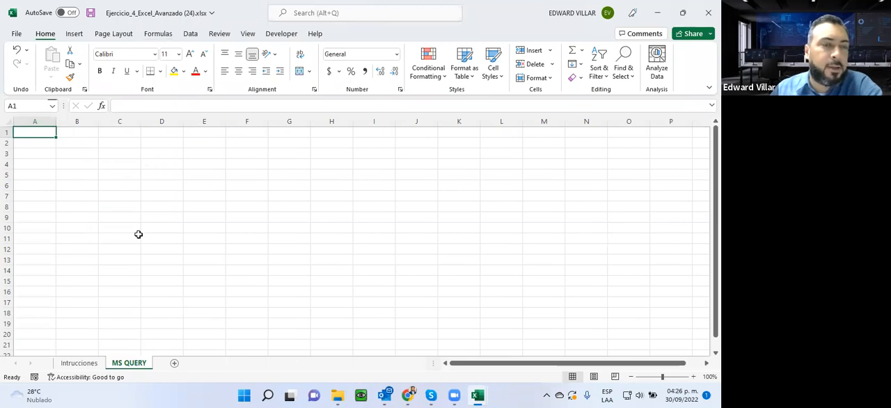
{"action": "left_click", "coordinate": [300, 86]}
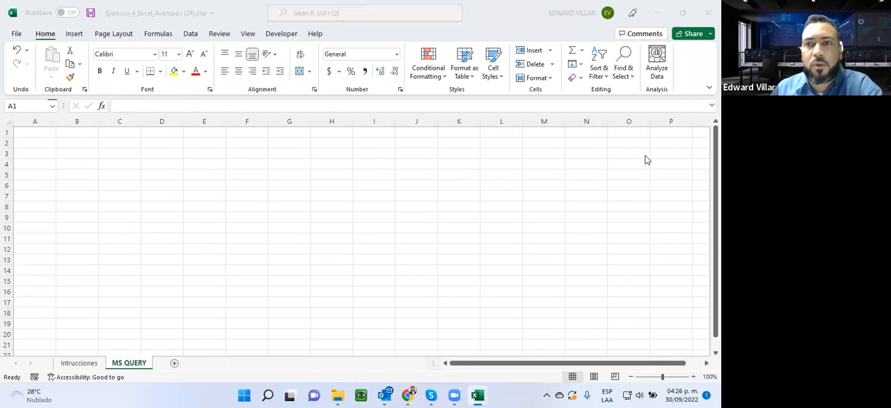
- Start importing external data from Microsoft Query into the empty MS QUERY sheet
{"action": "left_click", "coordinate": [190, 35]}
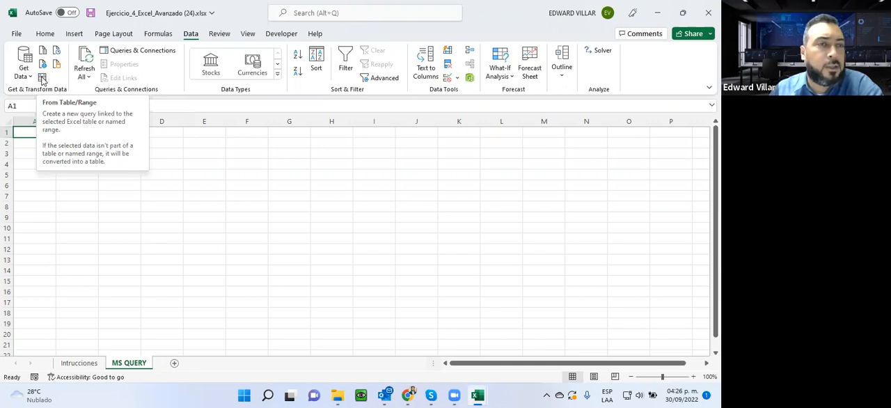
{"action": "left_click", "coordinate": [28, 78]}
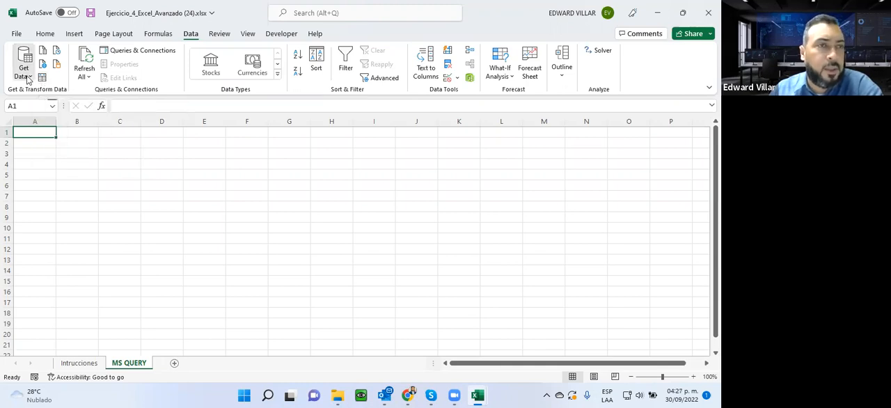
{"action": "mouse_move", "coordinate": [32, 145]}
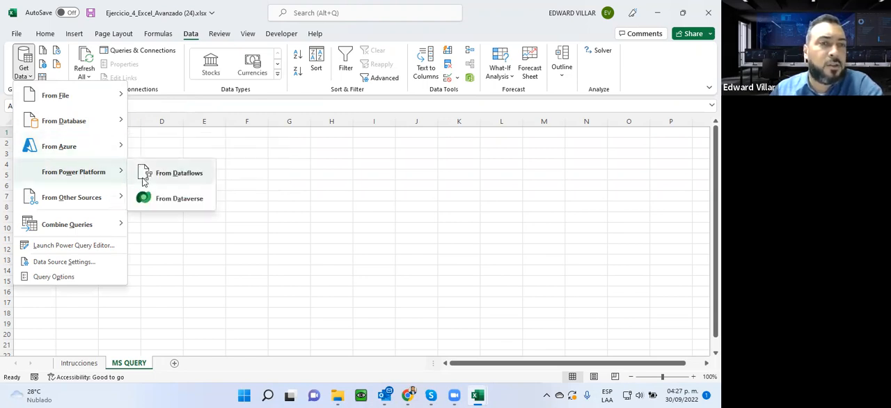
{"action": "mouse_move", "coordinate": [108, 201]}
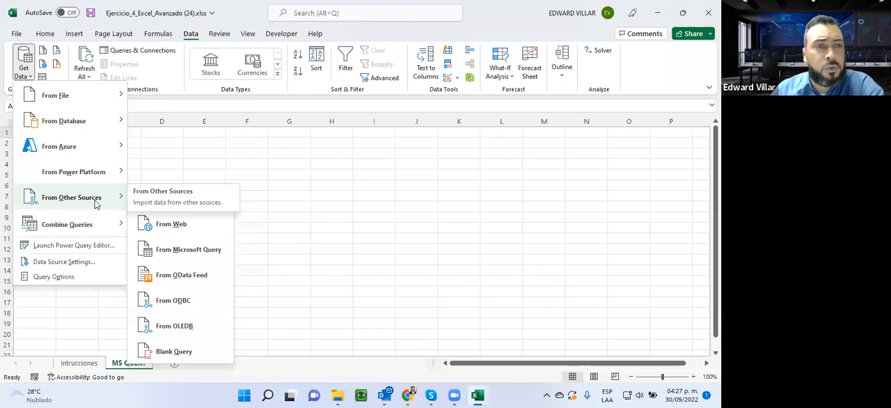
{"action": "left_click", "coordinate": [204, 252]}
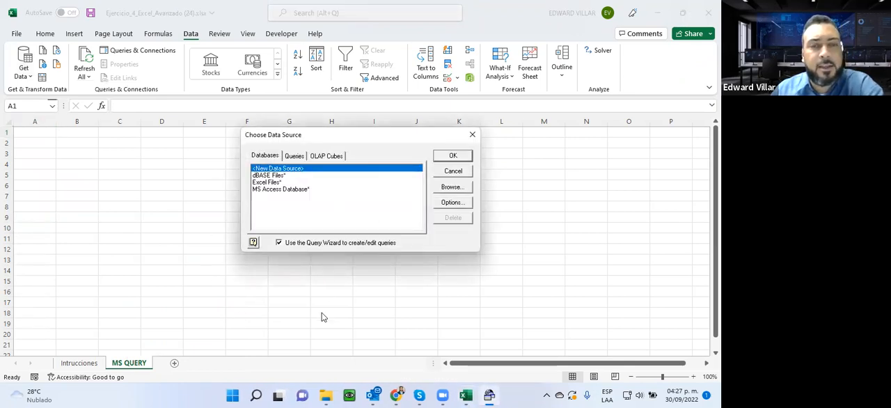
- Consult the Microsoft Query consolidation pages of Unidad 3.pdf in Chrome, and return to the data source dialog in Excel
{"action": "left_click", "coordinate": [400, 395]}
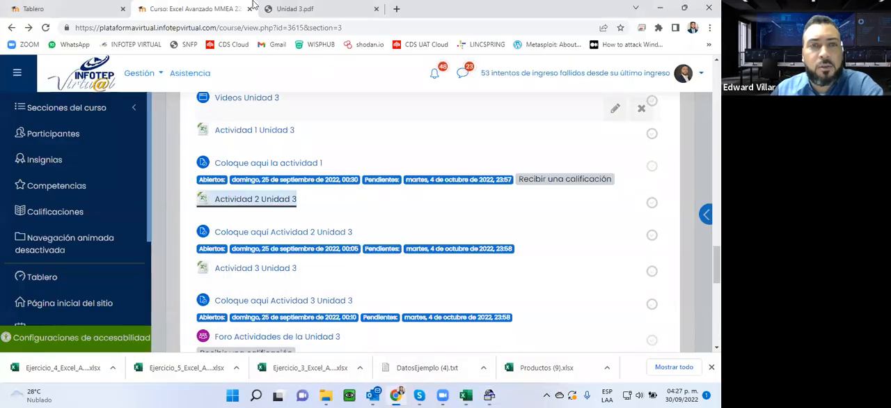
{"action": "left_click", "coordinate": [293, 8]}
{"action": "scroll", "coordinate": [336, 247], "scroll_direction": "up", "scroll_amount": 10}
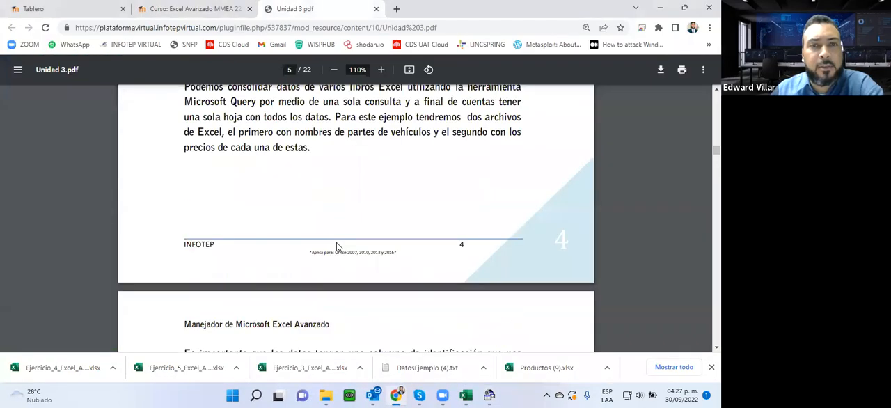
{"action": "scroll", "coordinate": [336, 248], "scroll_direction": "down", "scroll_amount": 15}
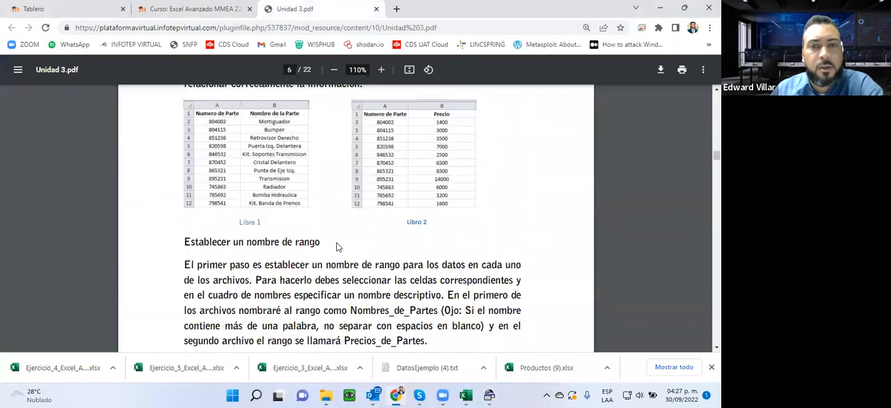
{"action": "scroll", "coordinate": [337, 247], "scroll_direction": "down", "scroll_amount": 5}
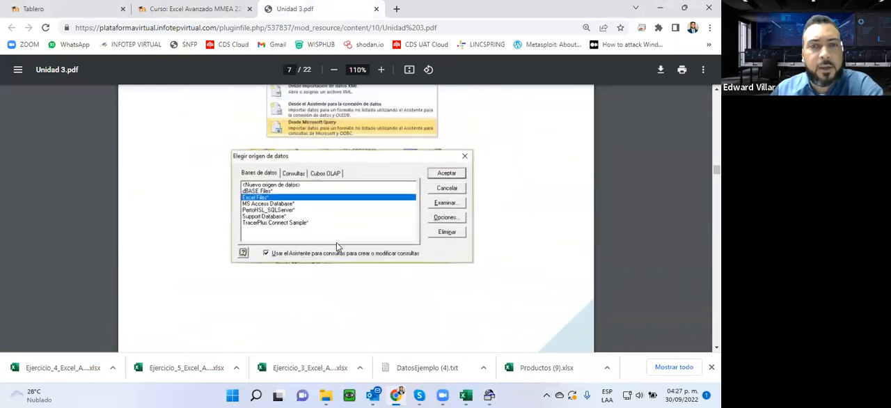
{"action": "scroll", "coordinate": [269, 257], "scroll_direction": "down", "scroll_amount": 8}
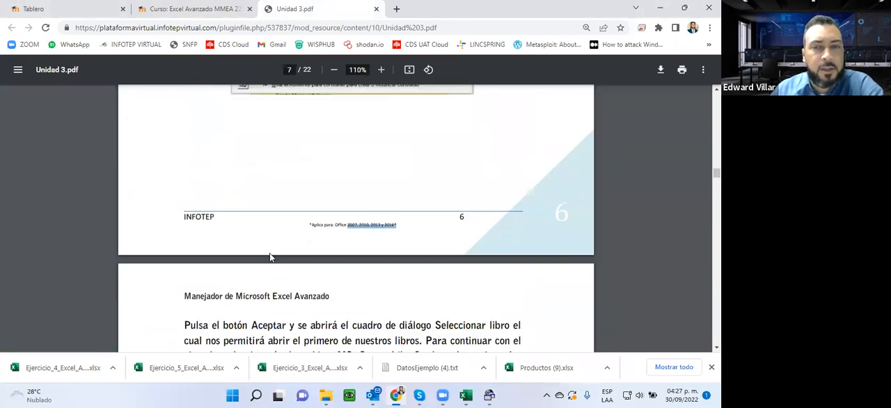
{"action": "scroll", "coordinate": [270, 256], "scroll_direction": "up", "scroll_amount": 1}
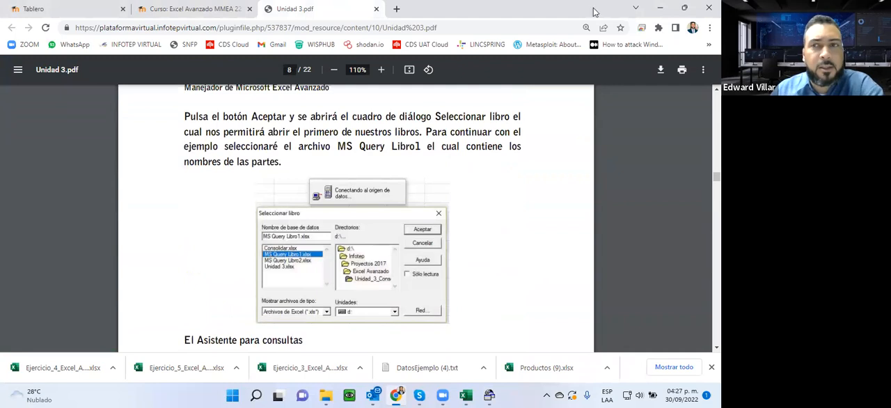
{"action": "left_click", "coordinate": [660, 9]}
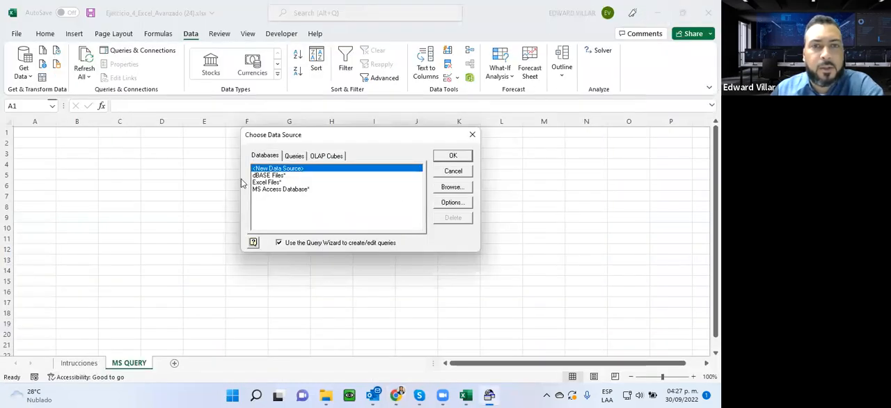
- Choose Excel Files as the data source and browse to the Ejemplo Query folder on the Desktop
{"action": "left_click", "coordinate": [266, 181]}
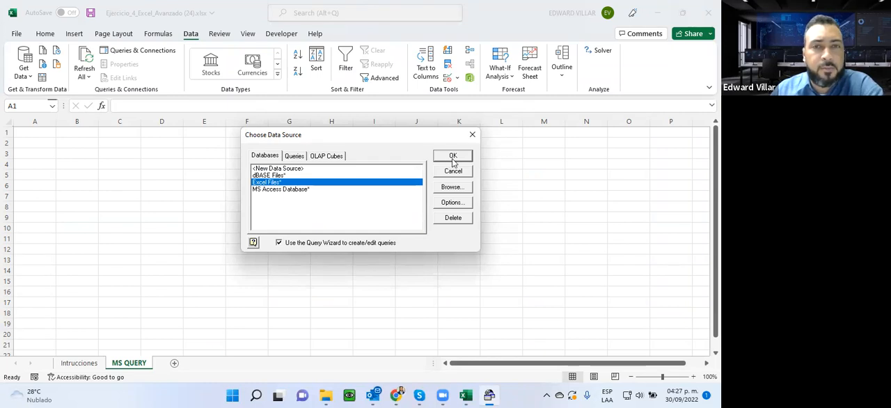
{"action": "left_click", "coordinate": [452, 158]}
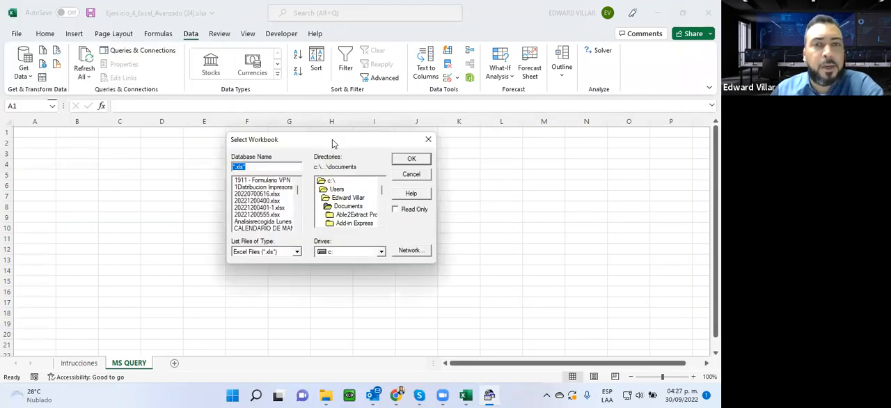
{"action": "double_click", "coordinate": [339, 198]}
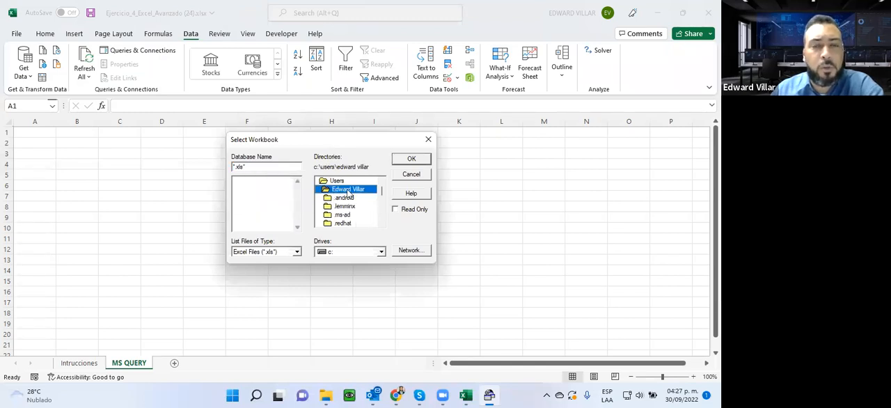
{"action": "scroll", "coordinate": [342, 207], "scroll_direction": "down", "scroll_amount": 2}
{"action": "scroll", "coordinate": [342, 207], "scroll_direction": "down", "scroll_amount": 2}
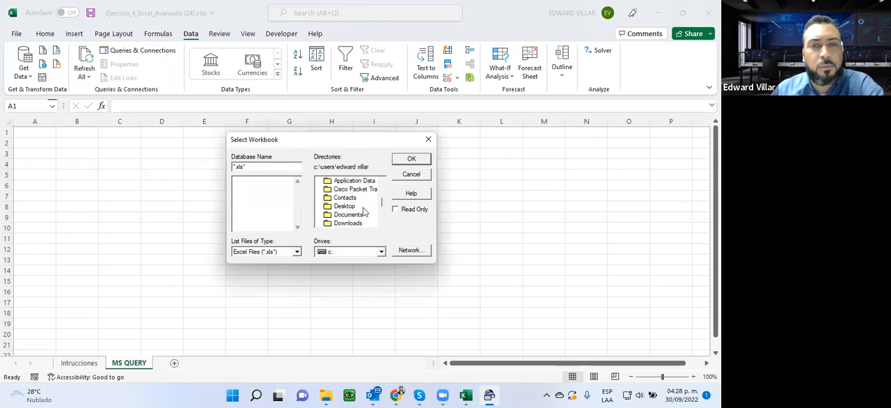
{"action": "double_click", "coordinate": [345, 206]}
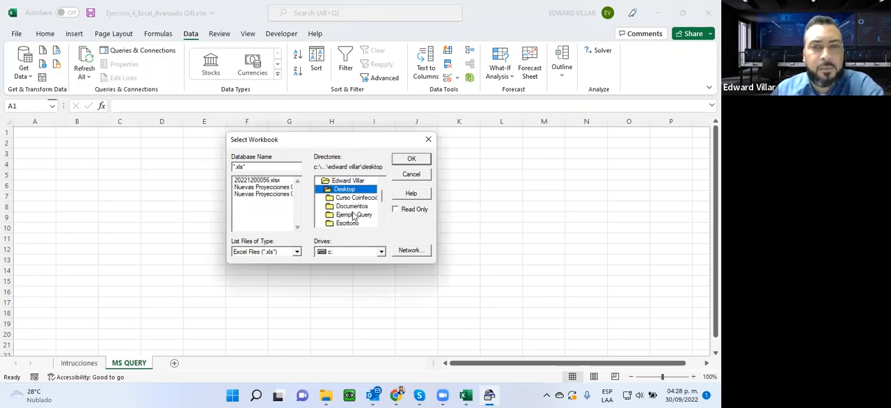
{"action": "left_click", "coordinate": [348, 217]}
{"action": "double_click", "coordinate": [347, 218]}
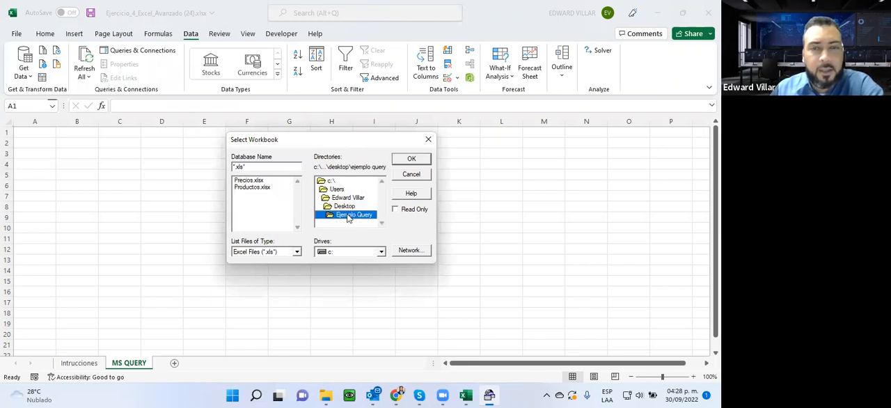
- Use Productos.xlsx as the source workbook and add the ID Productos and Nombre de Productos columns of Hoja1$ to the query
{"action": "left_click", "coordinate": [252, 188]}
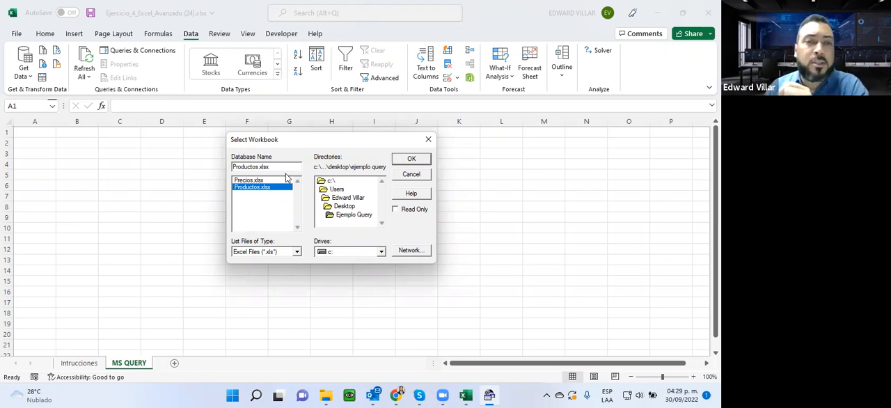
{"action": "left_click", "coordinate": [247, 181]}
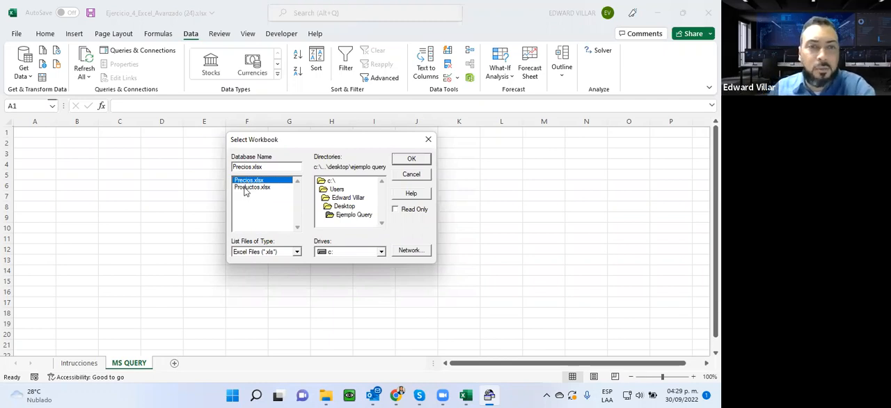
{"action": "left_click", "coordinate": [244, 188]}
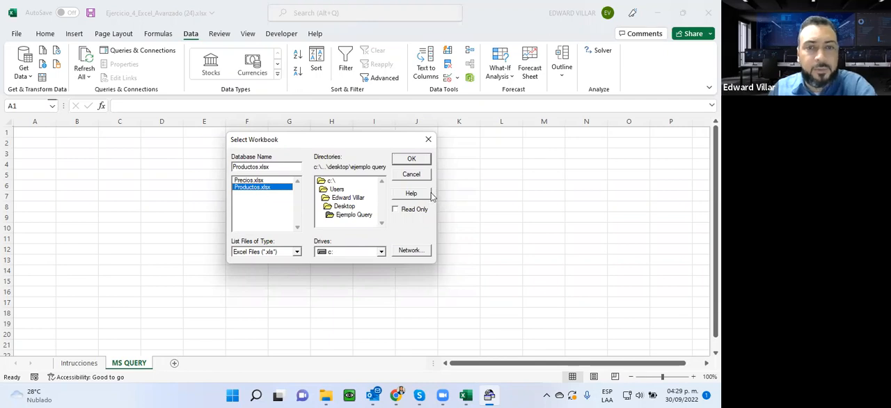
{"action": "left_click", "coordinate": [414, 158]}
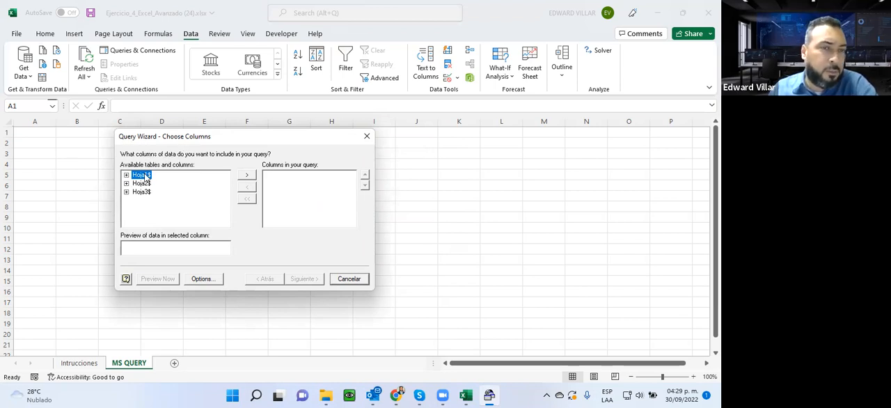
{"action": "left_click", "coordinate": [247, 176]}
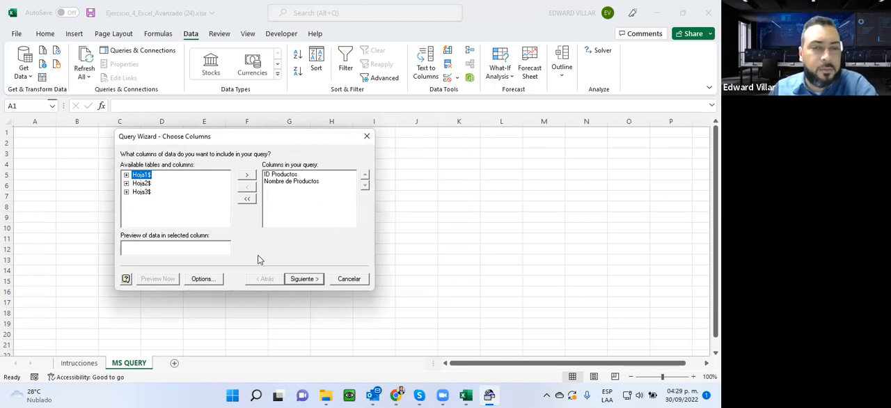
- Continue through the Query Wizard to its finish page without setting any row filter or sort order
{"action": "left_click", "coordinate": [309, 280]}
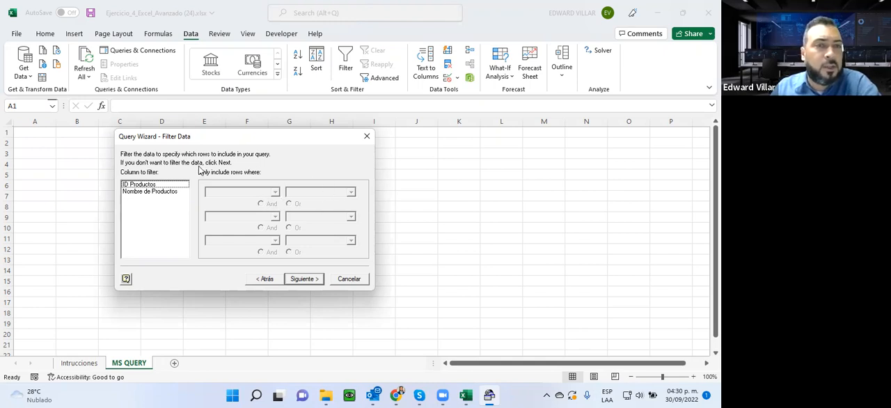
{"action": "left_click", "coordinate": [300, 281]}
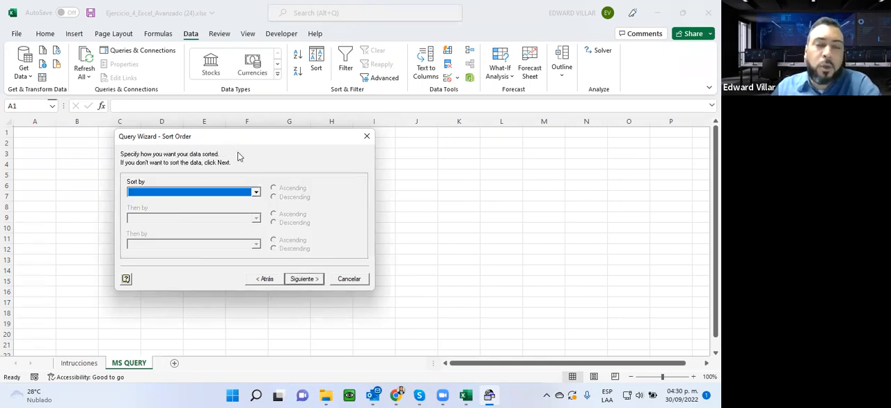
{"action": "left_click", "coordinate": [195, 197]}
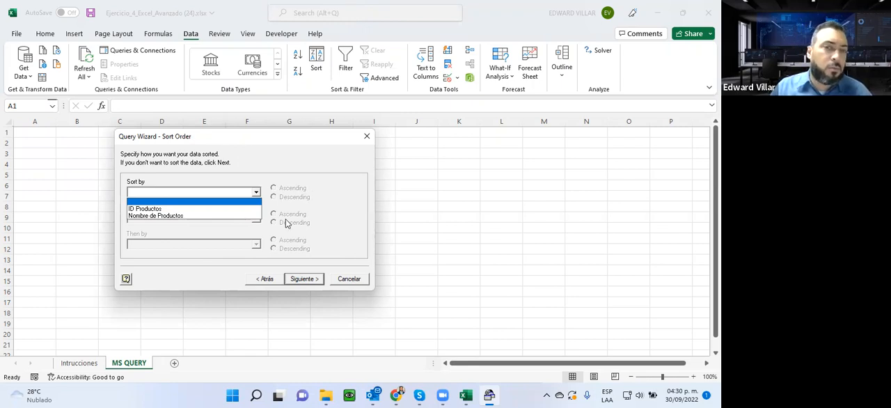
{"action": "left_click", "coordinate": [334, 190]}
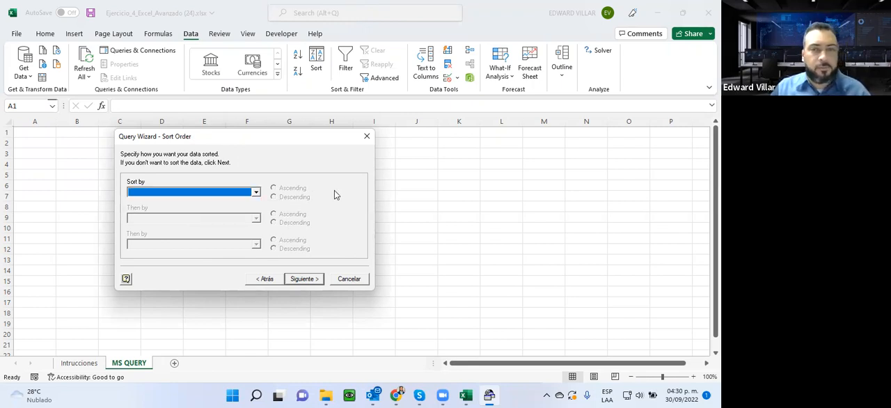
{"action": "left_click", "coordinate": [304, 281]}
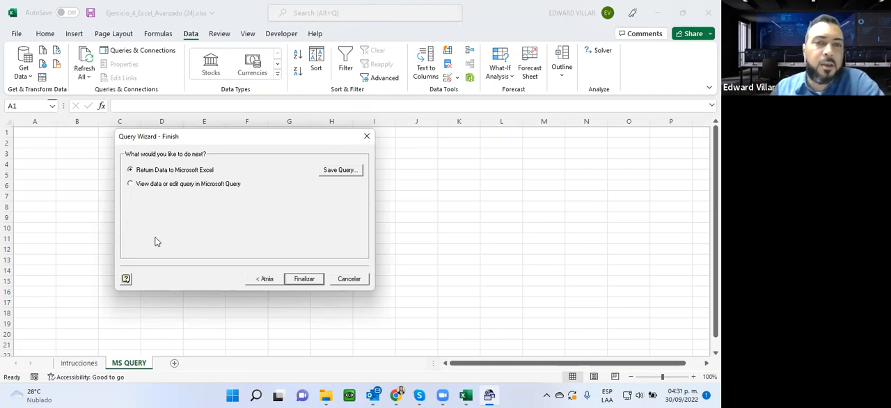
- Finish the Query Wizard with the option to view data or edit the query in Microsoft Query
{"action": "left_click", "coordinate": [330, 172]}
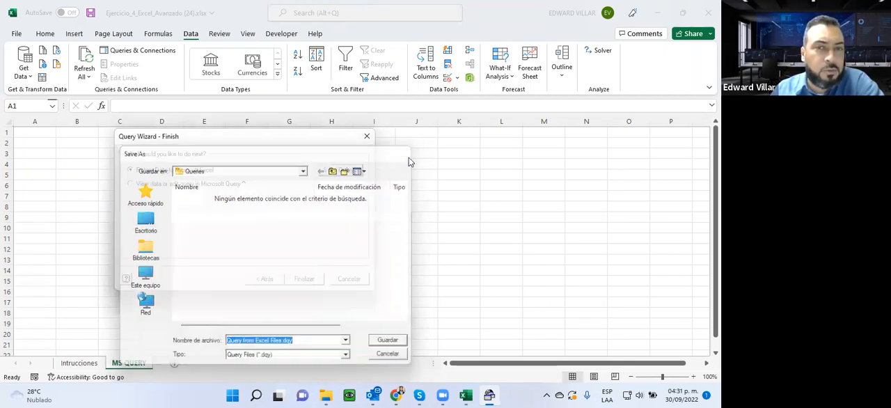
{"action": "left_click", "coordinate": [406, 155]}
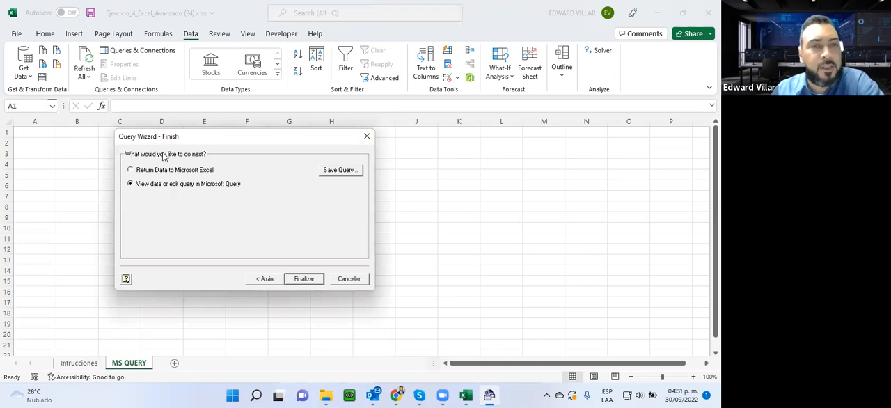
{"action": "left_click", "coordinate": [314, 280]}
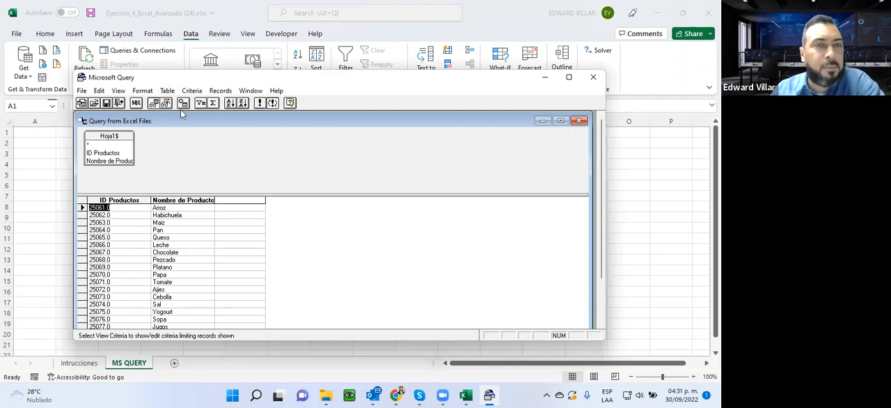
{"action": "left_click", "coordinate": [167, 91]}
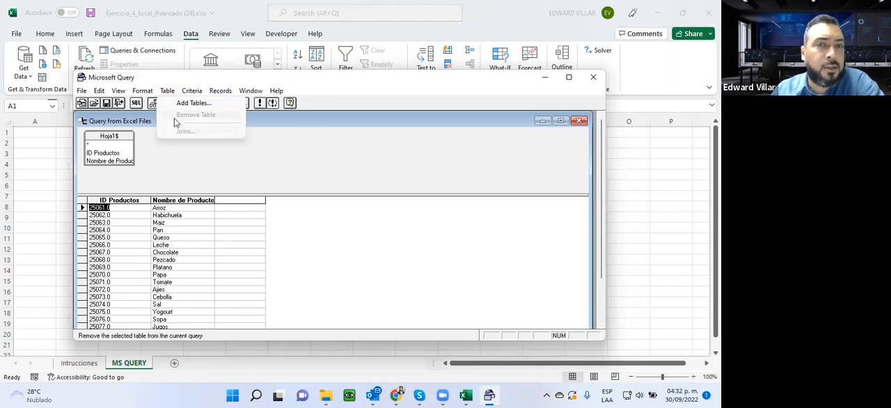
{"action": "key", "text": "Right"}
{"action": "key", "text": "Right"}
{"action": "key", "text": "Right"}
{"action": "key", "text": "Right"}
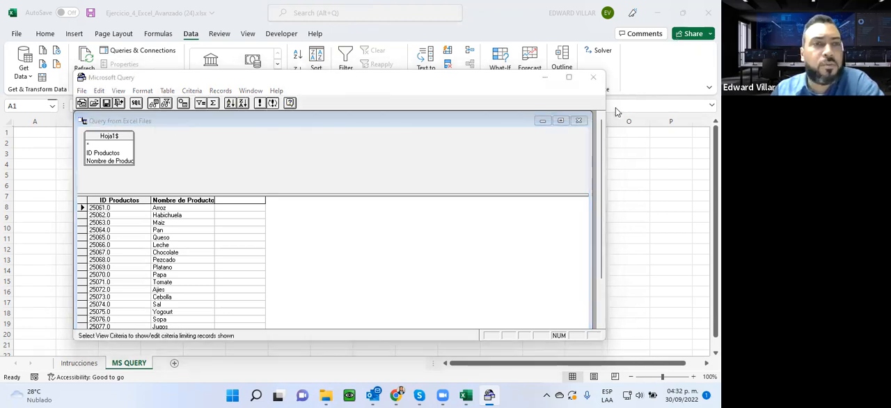
{"action": "left_click", "coordinate": [117, 146]}
{"action": "left_click", "coordinate": [167, 91]}
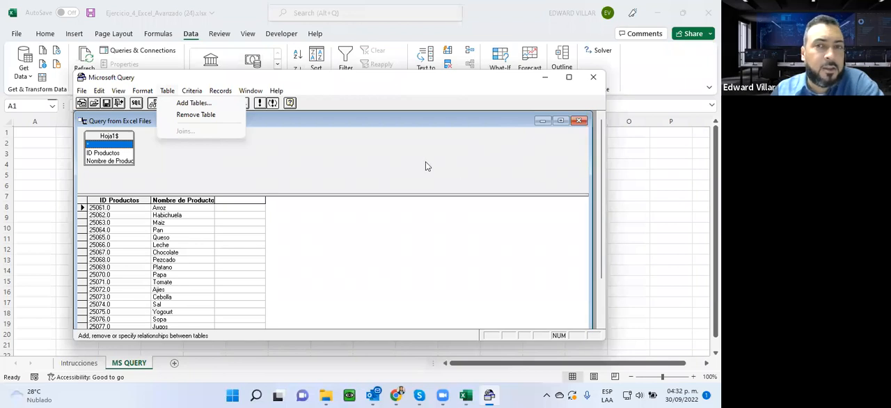
{"action": "left_click", "coordinate": [220, 174]}
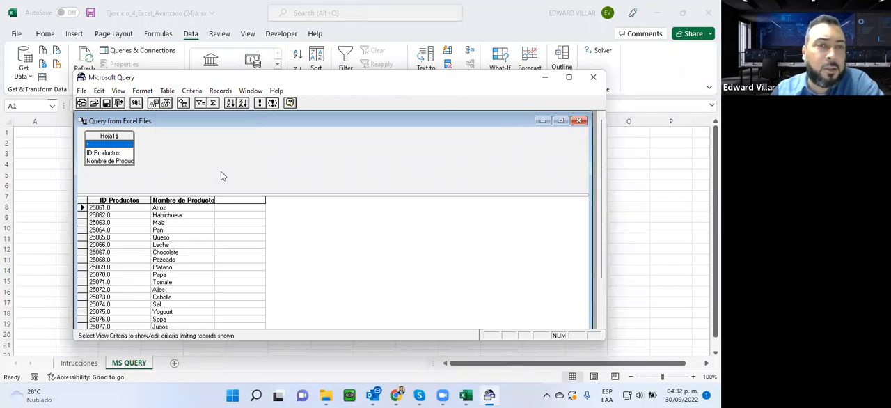
- Maximize the Microsoft Query window and open the Add Tables dialog
{"action": "double_click", "coordinate": [349, 78]}
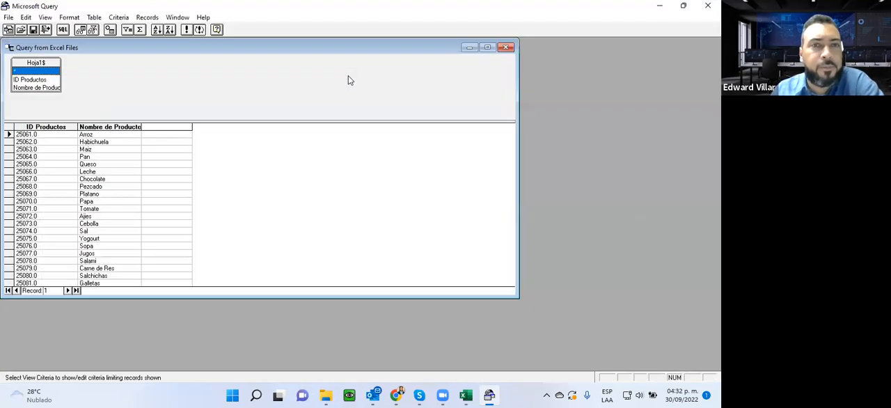
{"action": "left_click", "coordinate": [94, 17]}
{"action": "left_click", "coordinate": [105, 30]}
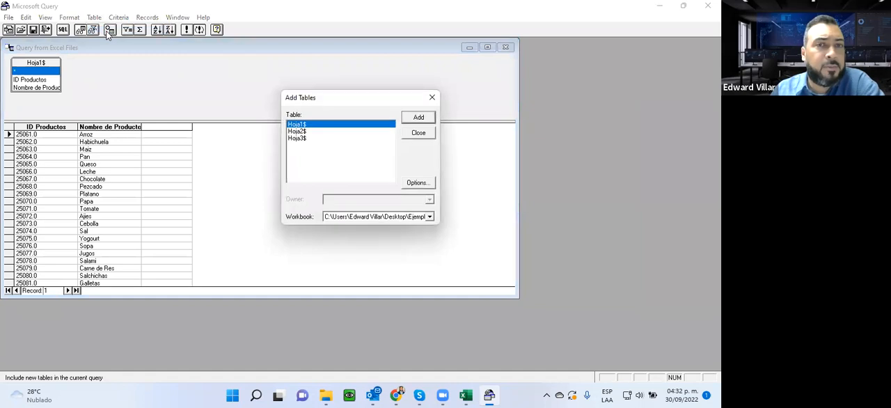
{"action": "left_click", "coordinate": [372, 218]}
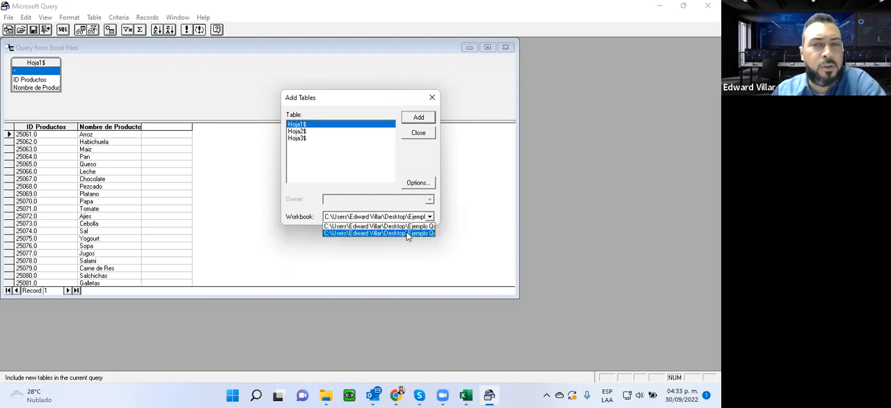
{"action": "left_click", "coordinate": [365, 234]}
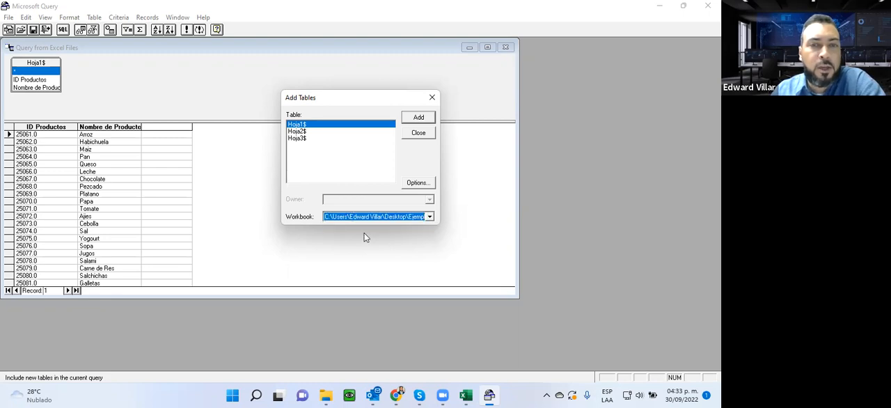
{"action": "left_click", "coordinate": [418, 118]}
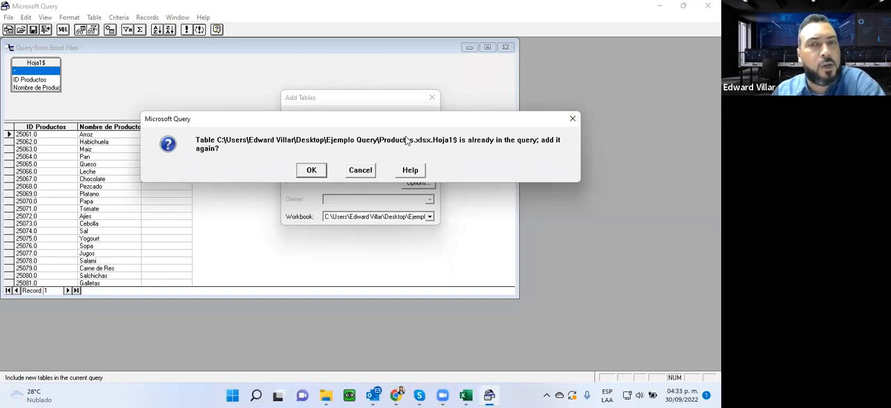
{"action": "left_click", "coordinate": [365, 172]}
- Add the Hoja1$ table of the Precios workbook to the query and close the Add Tables dialog
{"action": "left_click", "coordinate": [367, 218]}
{"action": "left_click", "coordinate": [369, 231]}
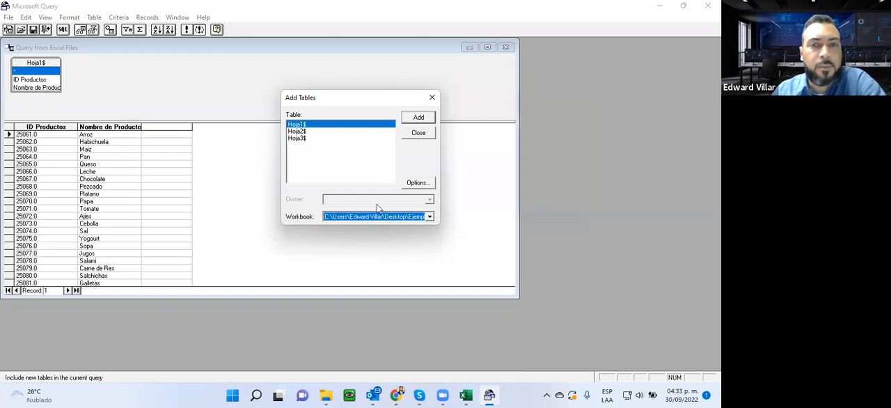
{"action": "left_click", "coordinate": [415, 118]}
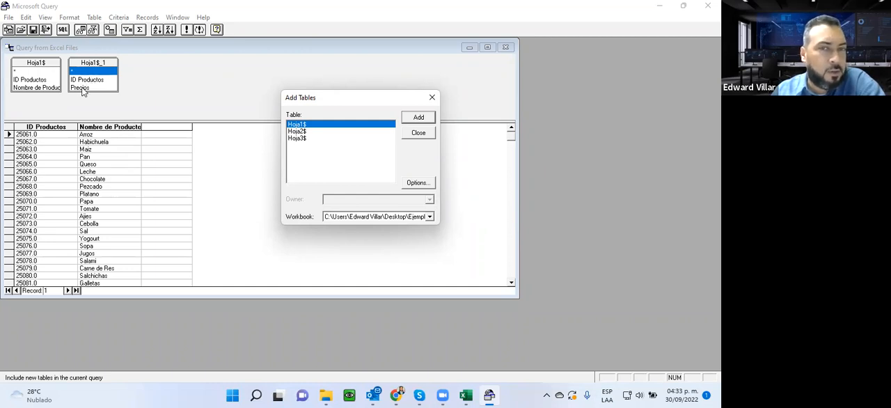
{"action": "left_click", "coordinate": [412, 137]}
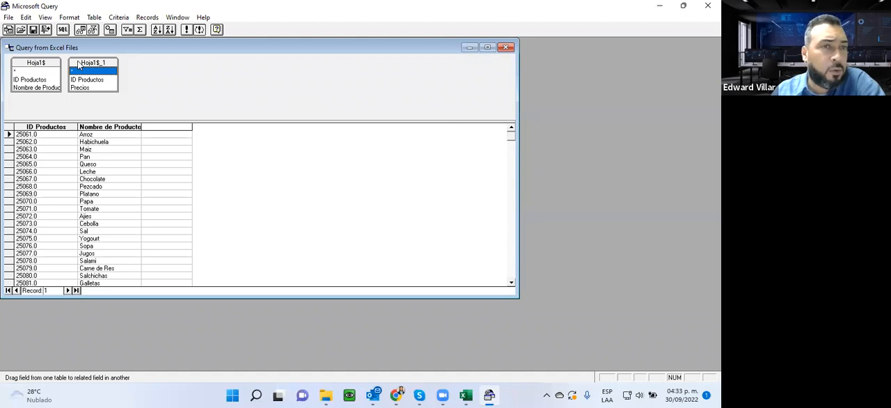
- Space the Precios table apart from the Productos table in the maximized query window and open the Joins dialog
{"action": "left_click_drag", "start_coordinate": [78, 64], "coordinate": [128, 65]}
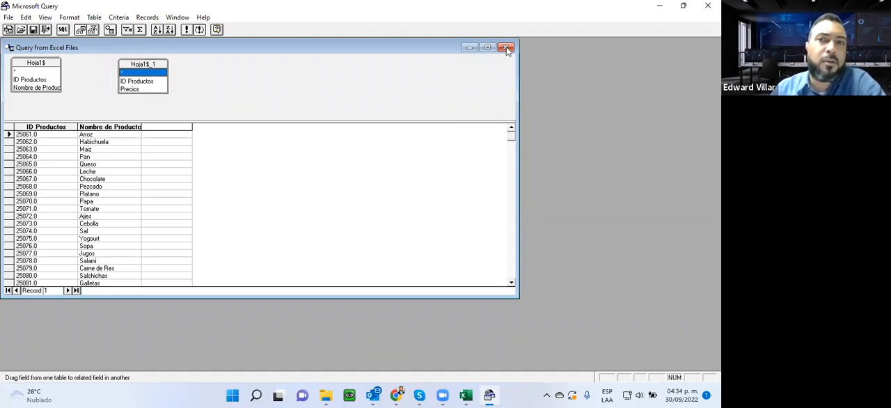
{"action": "left_click", "coordinate": [488, 47]}
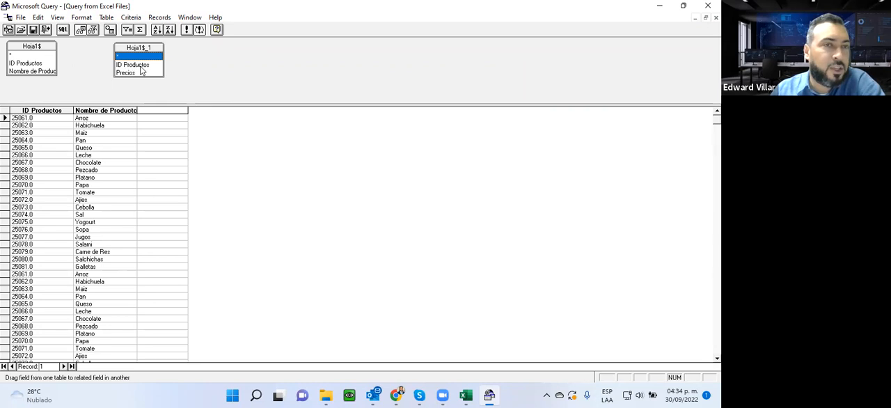
{"action": "left_click", "coordinate": [105, 17]}
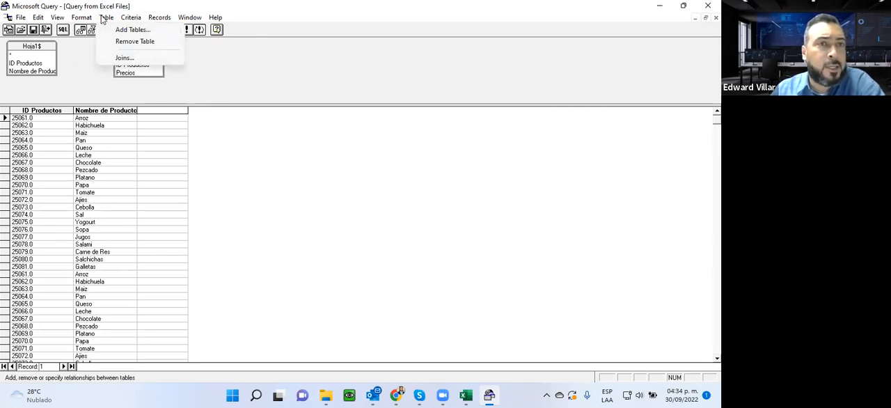
{"action": "left_click", "coordinate": [116, 59]}
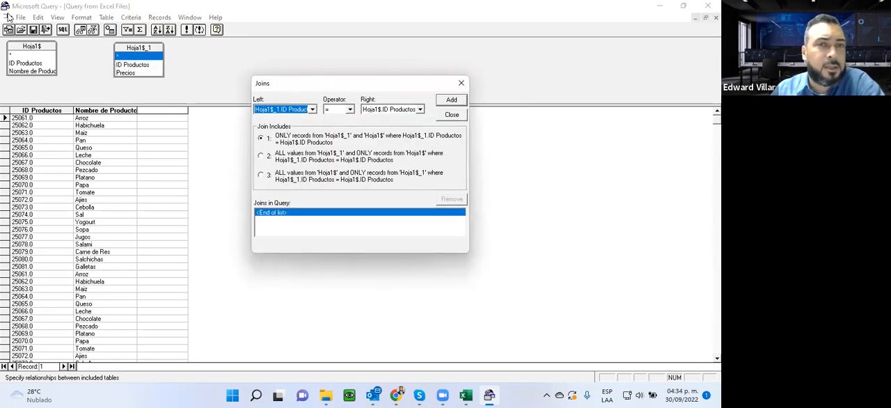
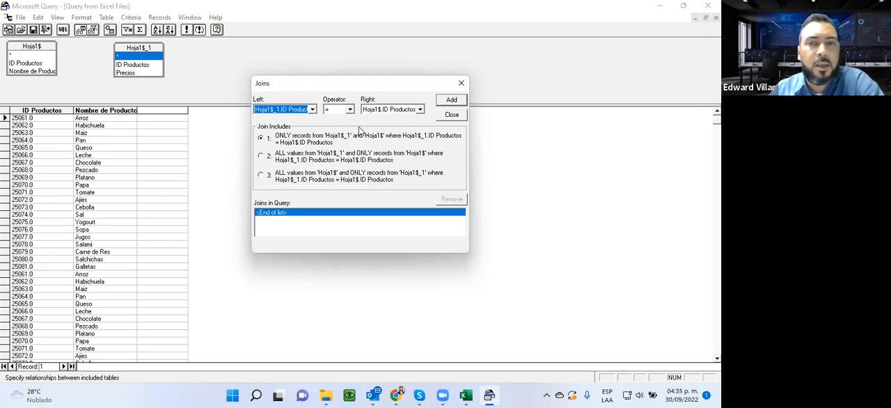
- Add an ID Productos join that includes all values from Hoja1$ and only matching records from Hoja1$_1, and close the Joins dialog
{"action": "left_click", "coordinate": [262, 175]}
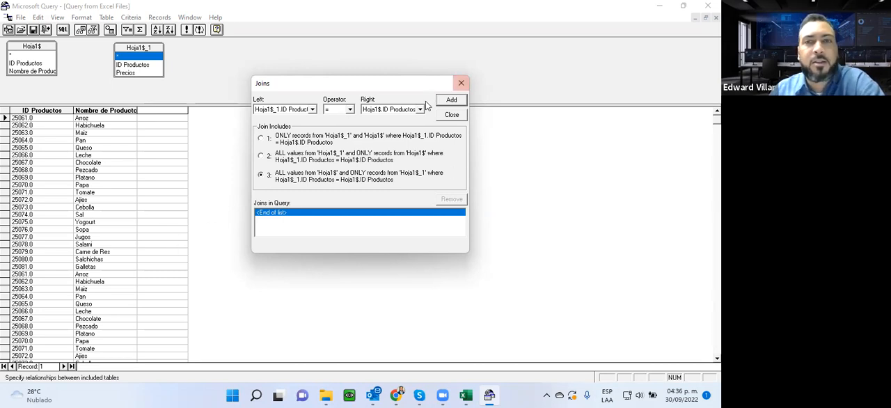
{"action": "left_click", "coordinate": [452, 101]}
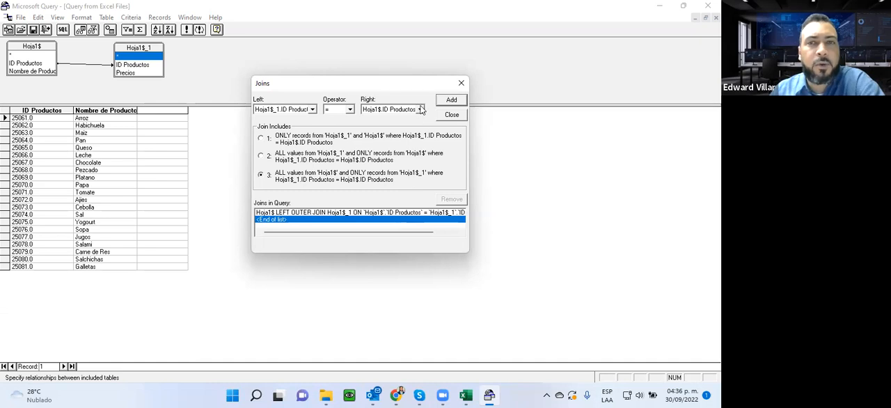
{"action": "left_click", "coordinate": [452, 115]}
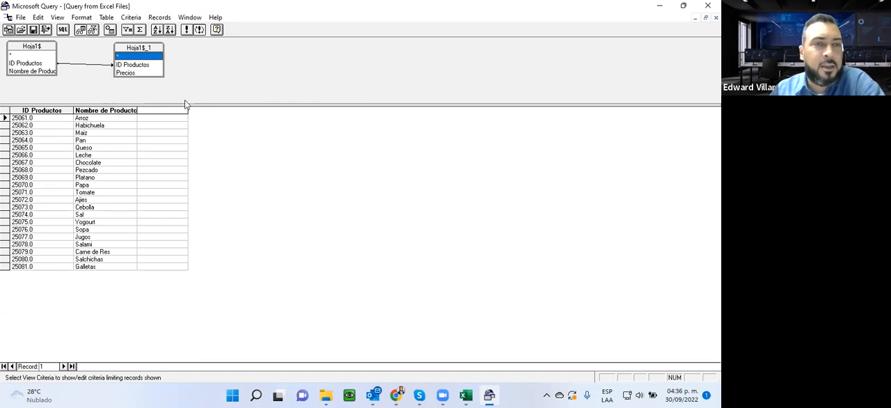
- Add the Precios field of Hoja1$_1 as the third column of the query results
{"action": "left_click", "coordinate": [166, 112]}
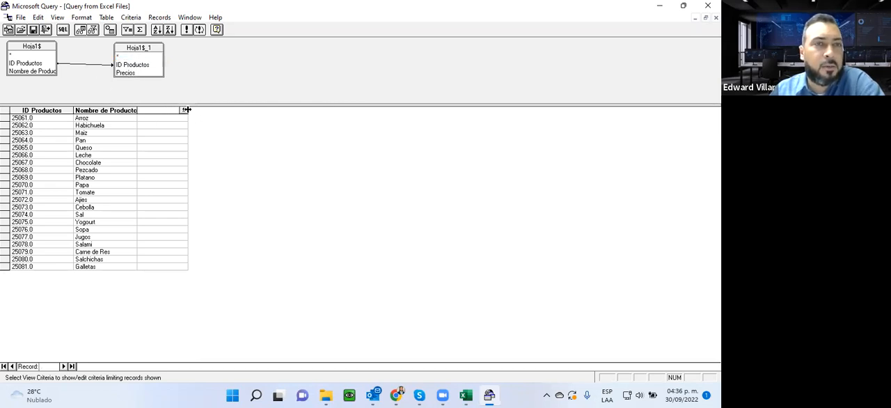
{"action": "left_click", "coordinate": [184, 112]}
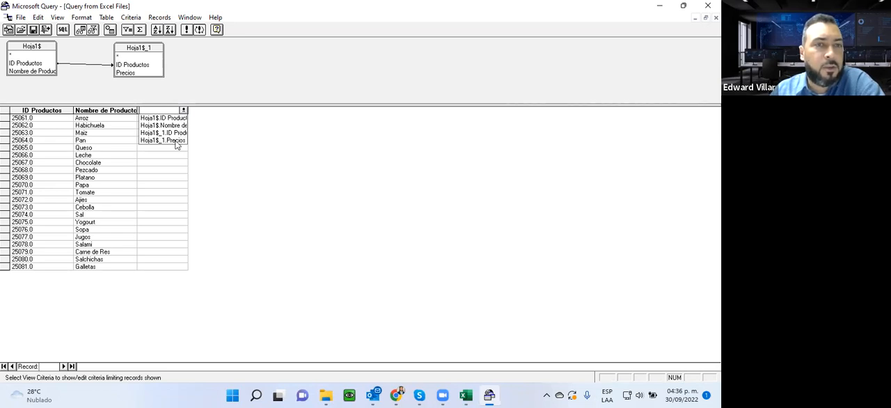
{"action": "left_click", "coordinate": [177, 140]}
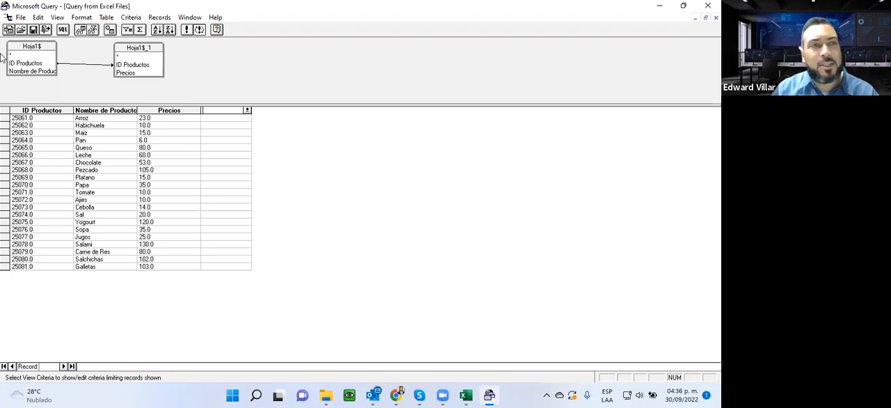
{"action": "left_click", "coordinate": [32, 31]}
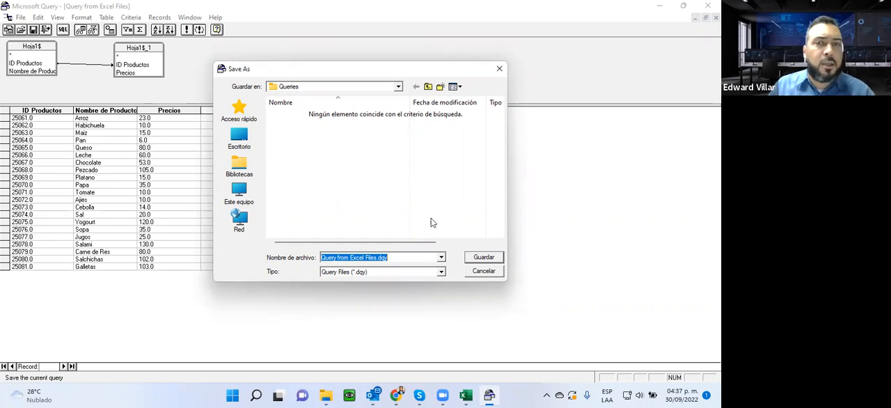
{"action": "left_click", "coordinate": [483, 271]}
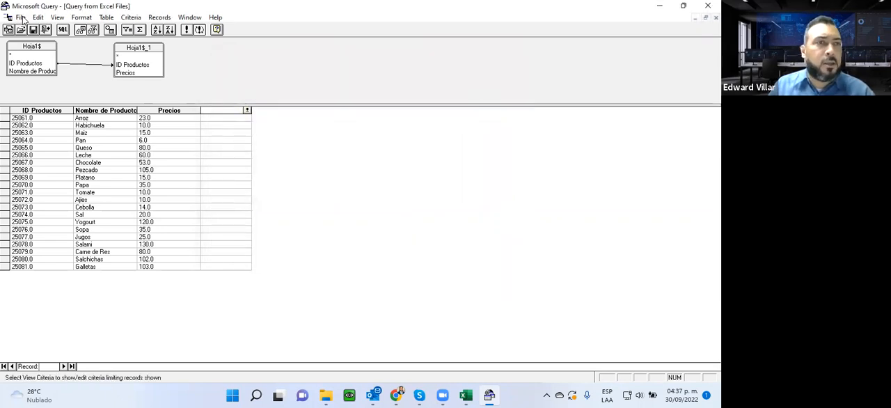
{"action": "left_click", "coordinate": [21, 17]}
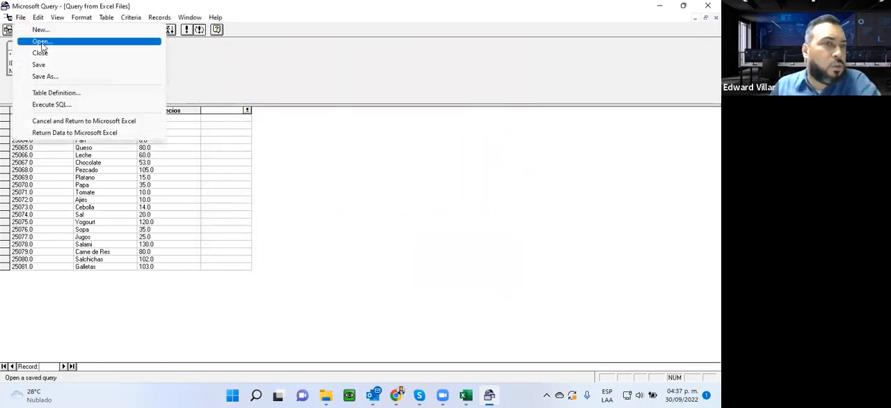
{"action": "left_click", "coordinate": [41, 44]}
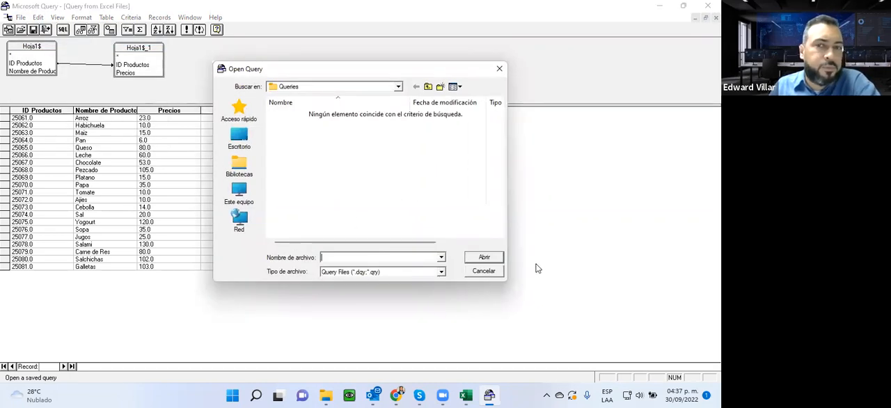
{"action": "left_click", "coordinate": [484, 271]}
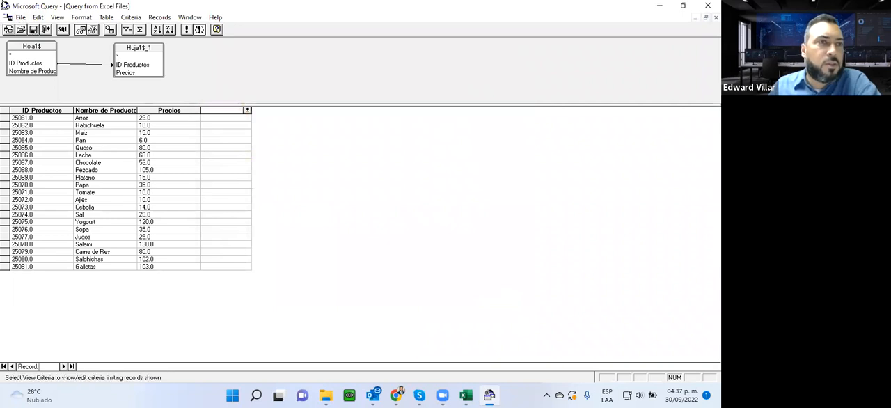
- Return the query data to Excel and import it as a table in the existing worksheet at cell A1
{"action": "left_click", "coordinate": [20, 19]}
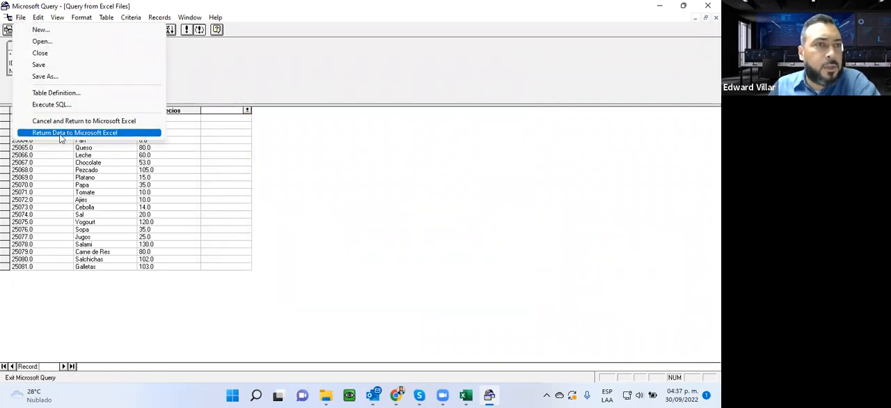
{"action": "left_click", "coordinate": [115, 135]}
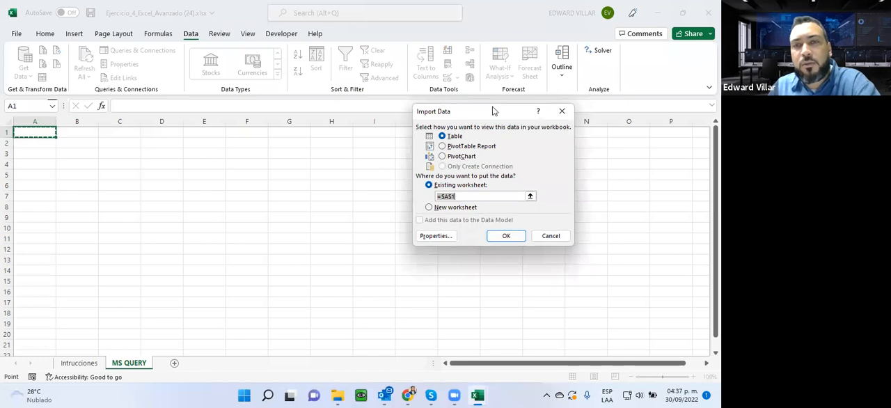
{"action": "left_click_drag", "start_coordinate": [493, 111], "coordinate": [320, 158]}
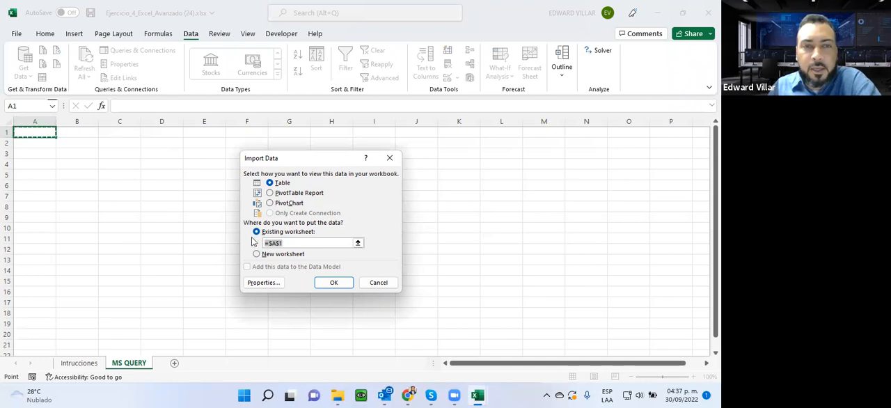
{"action": "left_click", "coordinate": [271, 192]}
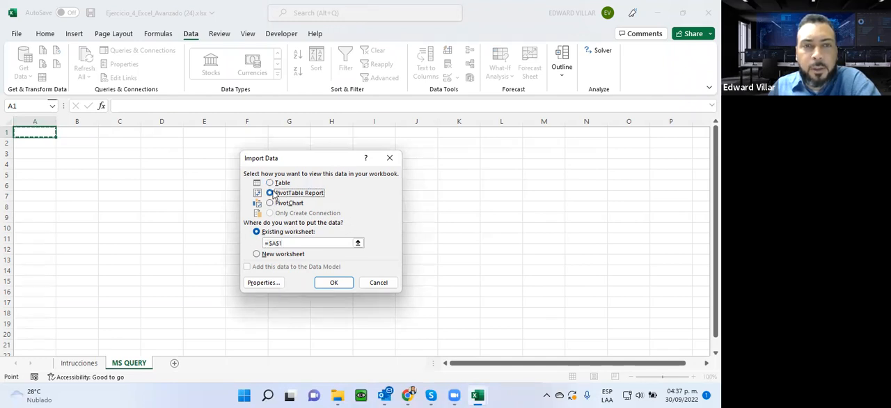
{"action": "left_click", "coordinate": [271, 204]}
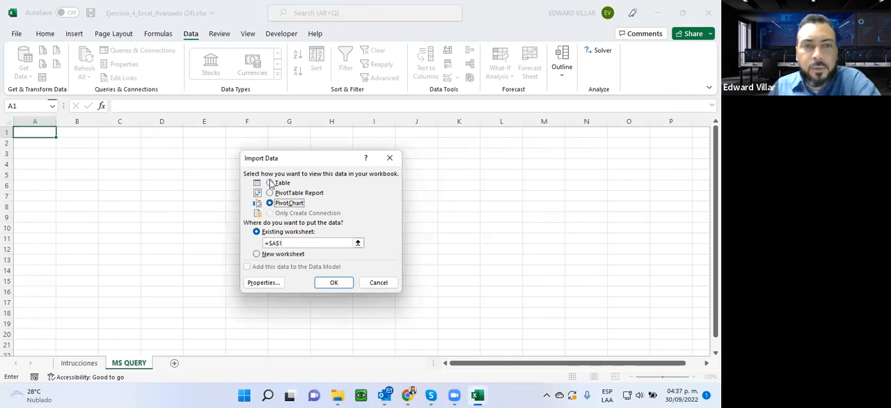
{"action": "left_click", "coordinate": [270, 183]}
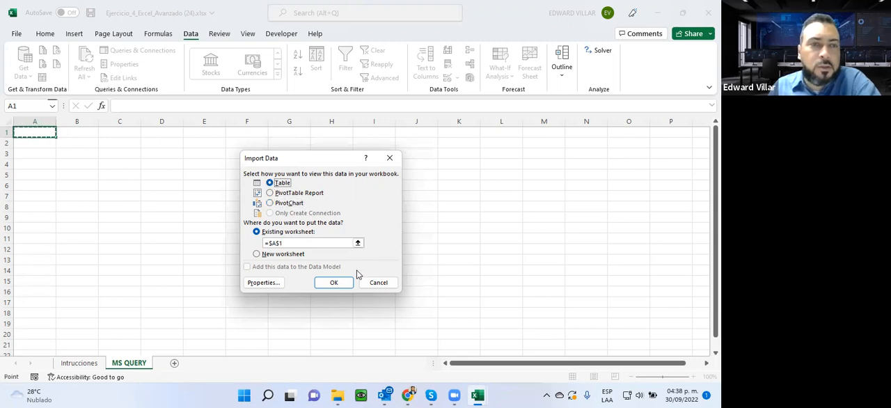
{"action": "left_click", "coordinate": [330, 282]}
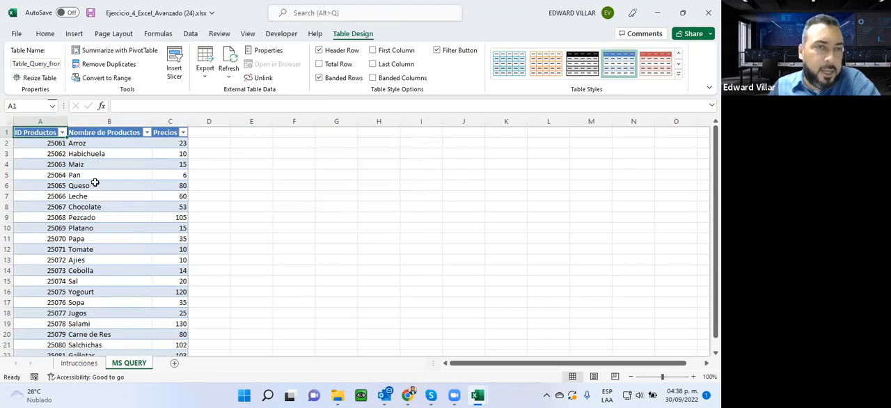
- Filter the Nombre de Productos column of the imported table to only Arroz
{"action": "left_click", "coordinate": [147, 133]}
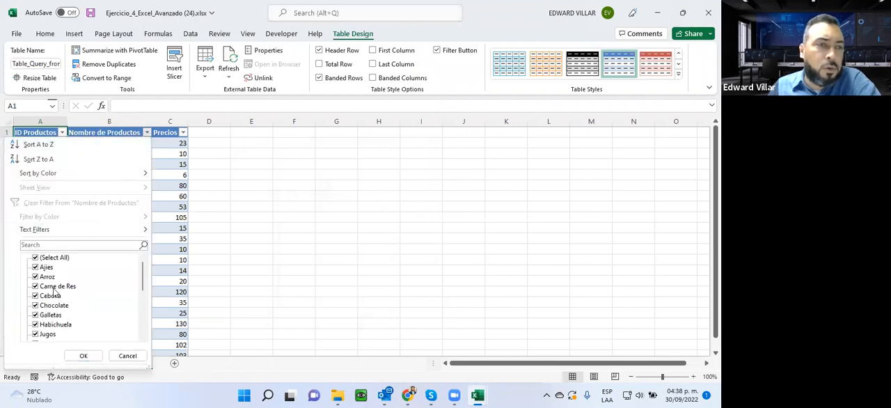
{"action": "left_click", "coordinate": [35, 258]}
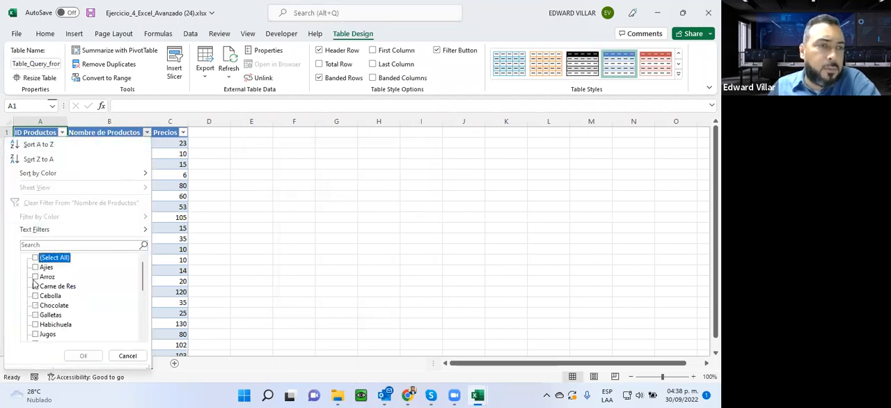
{"action": "left_click", "coordinate": [35, 276]}
{"action": "left_click", "coordinate": [83, 355]}
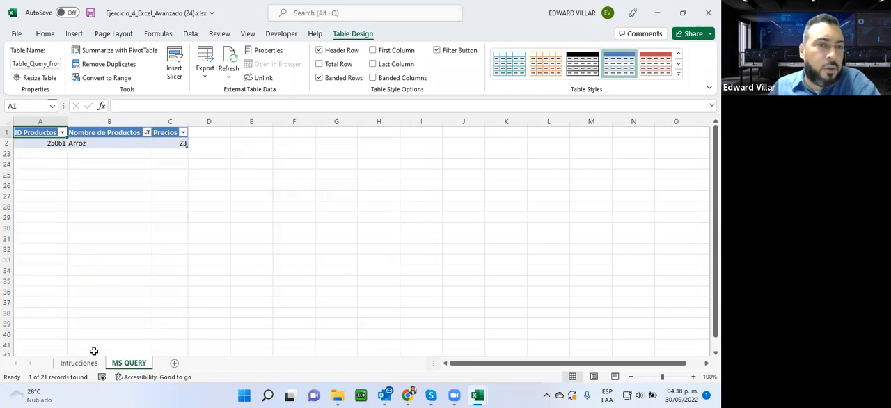
- Select all products again in the Nombre de Productos filter
{"action": "left_click", "coordinate": [148, 137]}
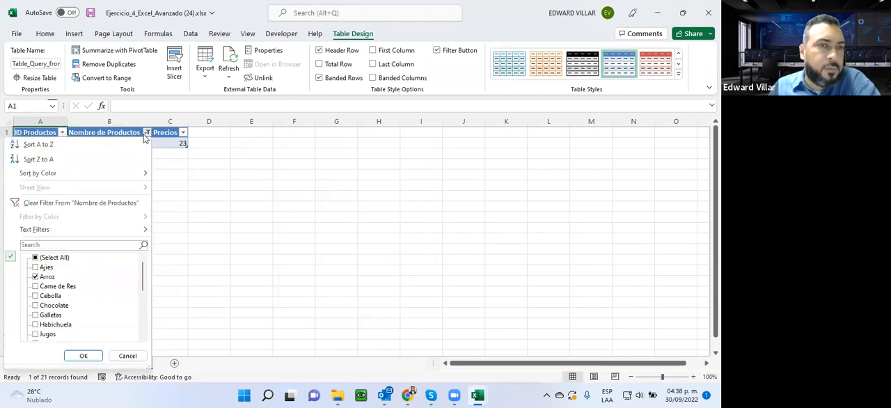
{"action": "left_click", "coordinate": [46, 259]}
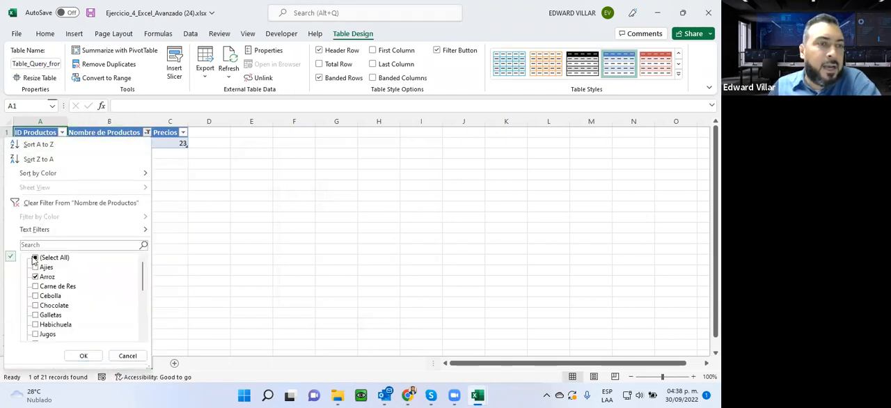
{"action": "left_click", "coordinate": [83, 355]}
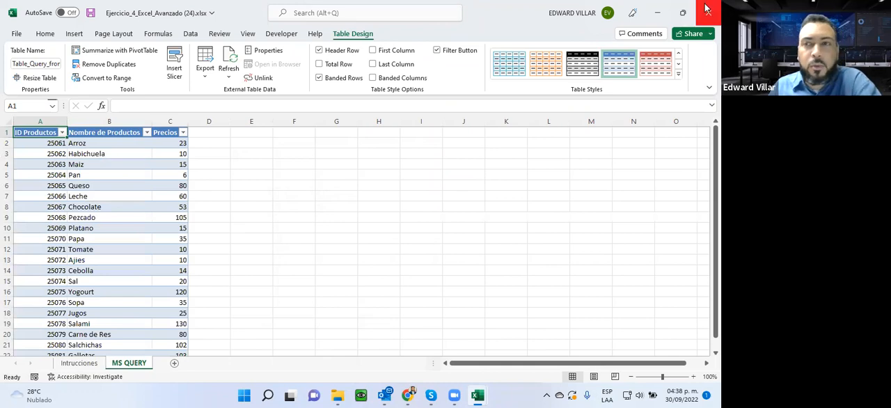
- Save the Ejercicio_4_Excel_Avanzado workbook and close it
{"action": "left_click", "coordinate": [16, 34]}
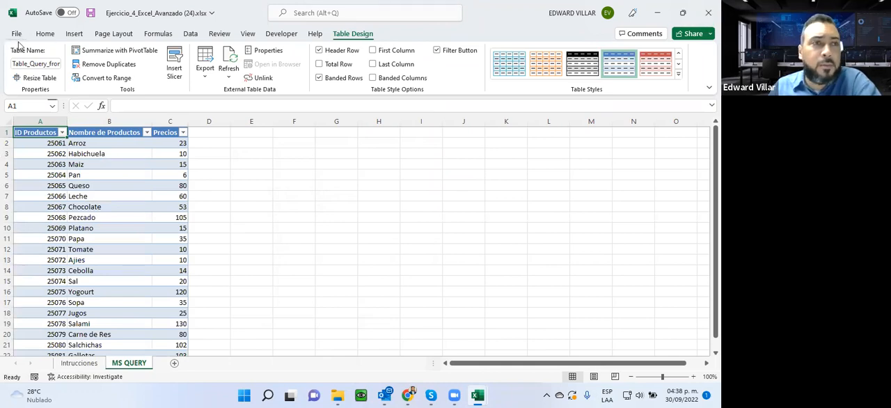
{"action": "left_click", "coordinate": [39, 154]}
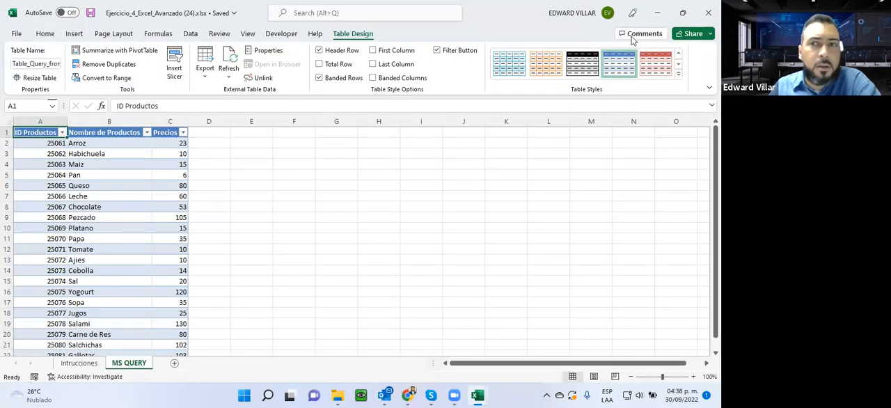
{"action": "left_click", "coordinate": [709, 12]}
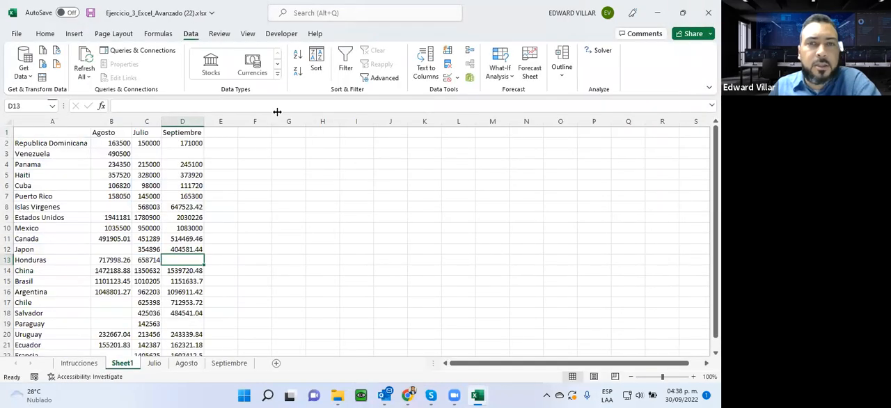
- Minimize Excel, switch to the course page in Chrome and review the Coloque aquí Actividad 2 Unidad 3 submission page
{"action": "left_click", "coordinate": [657, 12]}
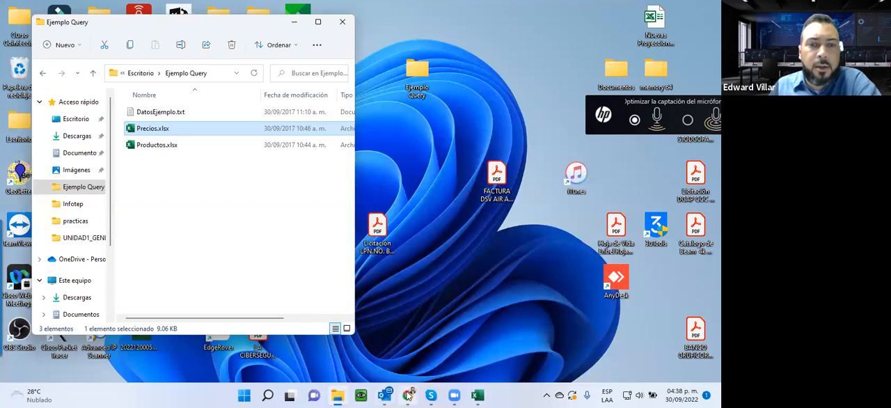
{"action": "left_click", "coordinate": [407, 396]}
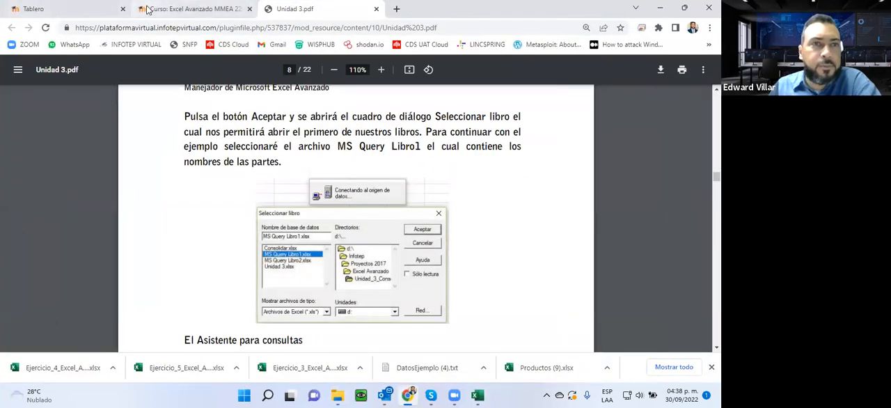
{"action": "left_click", "coordinate": [188, 9]}
{"action": "left_click", "coordinate": [284, 238]}
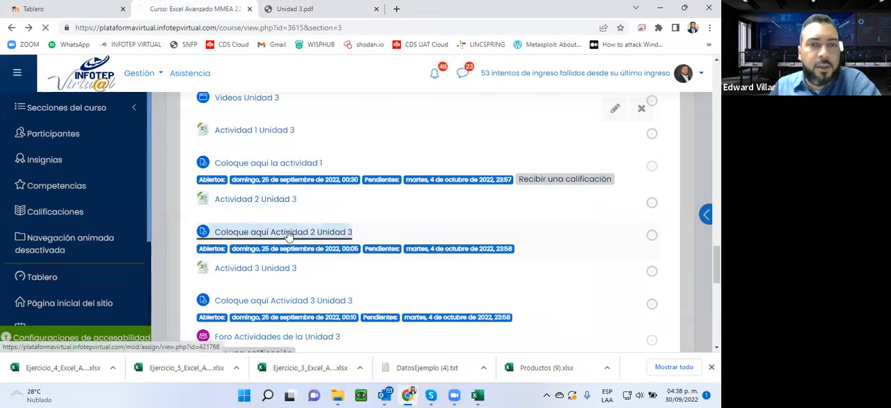
{"action": "scroll", "coordinate": [314, 252], "scroll_direction": "down", "scroll_amount": 5}
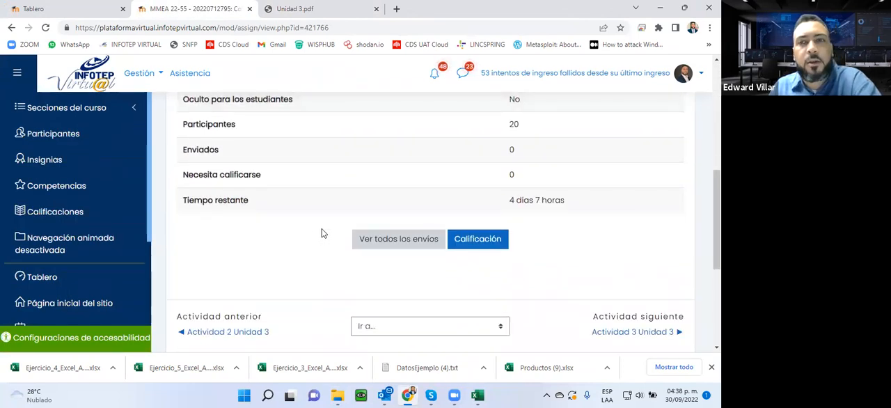
{"action": "scroll", "coordinate": [322, 230], "scroll_direction": "up", "scroll_amount": 4}
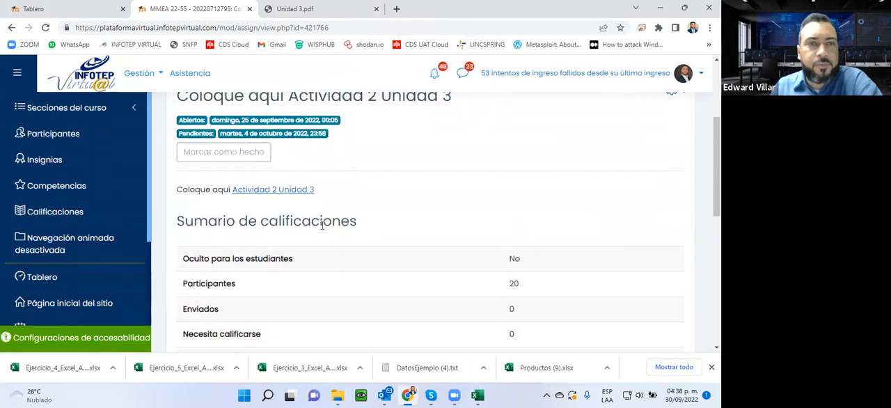
- Return to the Unidad 3 course page and download the Actividad 3 Unidad 3 workbook
{"action": "left_click", "coordinate": [12, 27]}
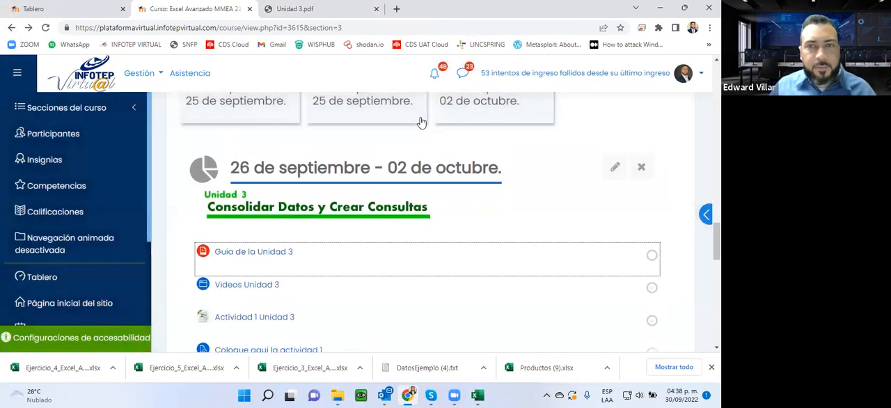
{"action": "scroll", "coordinate": [451, 199], "scroll_direction": "down", "scroll_amount": 5}
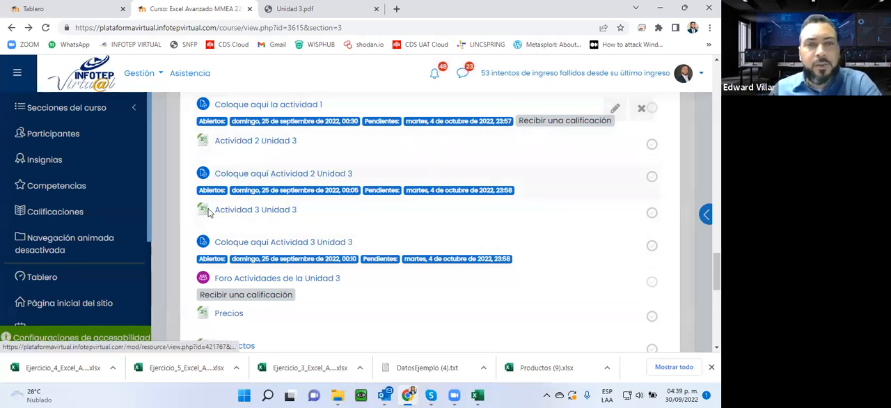
{"action": "left_click", "coordinate": [258, 214]}
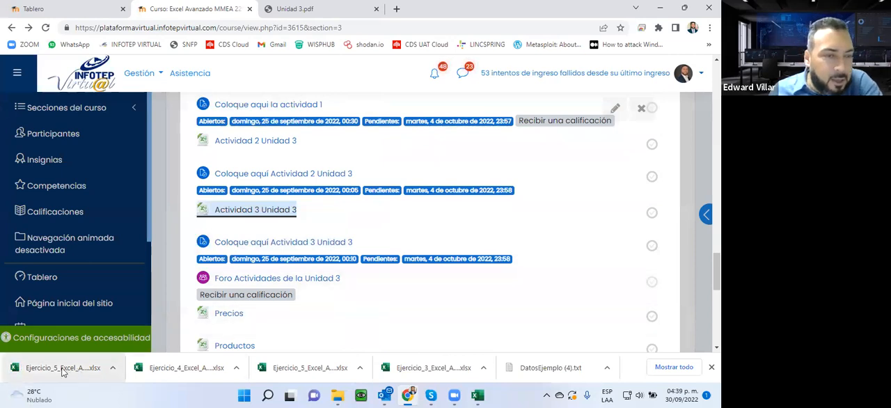
- Open the downloaded Ejercicio_5_Excel_Avanzado workbook and review its Intrucciones sheet and Hoja2
{"action": "left_click", "coordinate": [62, 368]}
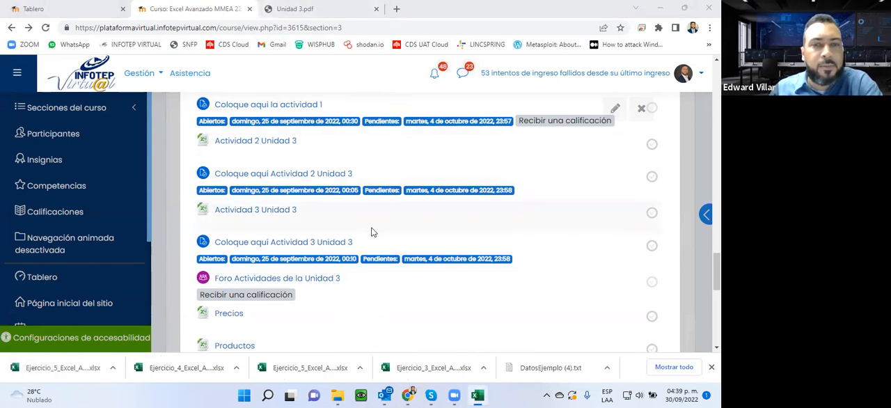
{"action": "left_click", "coordinate": [478, 396]}
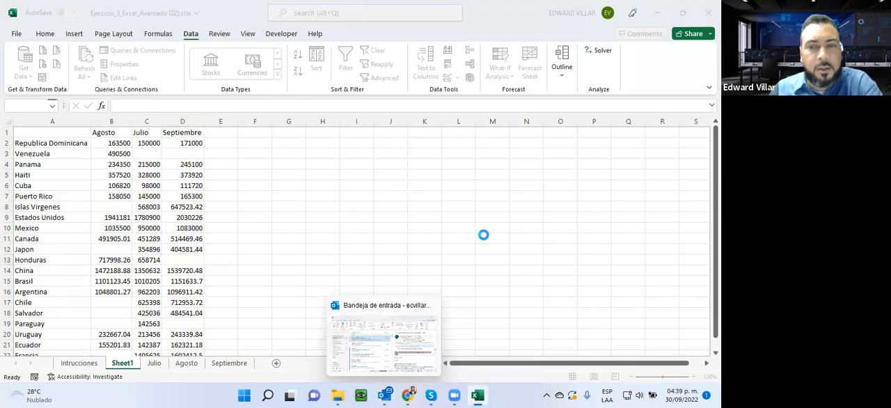
{"action": "left_click", "coordinate": [440, 49]}
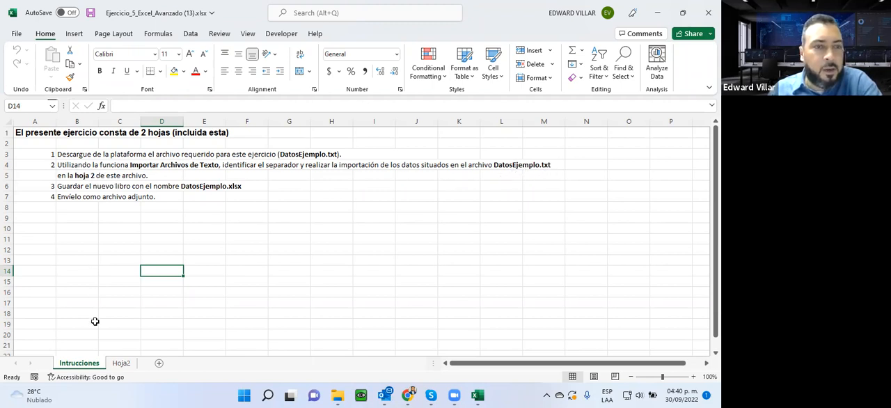
{"action": "left_click", "coordinate": [120, 363]}
{"action": "left_click", "coordinate": [81, 363]}
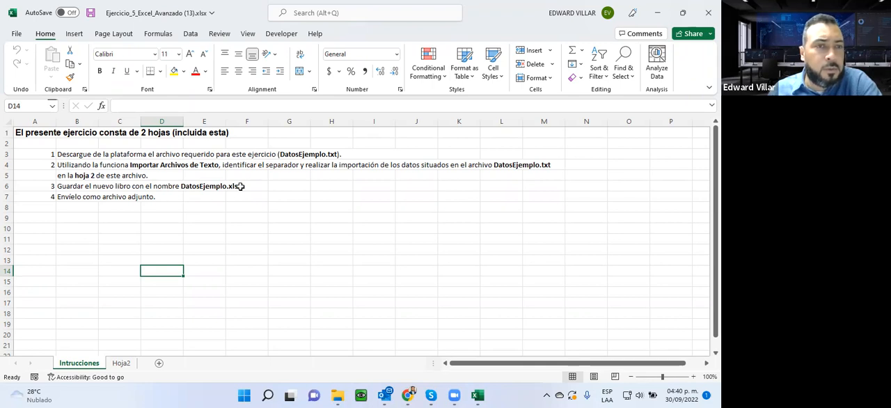
- Minimize Excel and Chrome, open DatosEjemplo.txt from the Ejemplo Query folder in Bloc de notas, and zoom its text out to 70%
{"action": "left_click", "coordinate": [662, 9]}
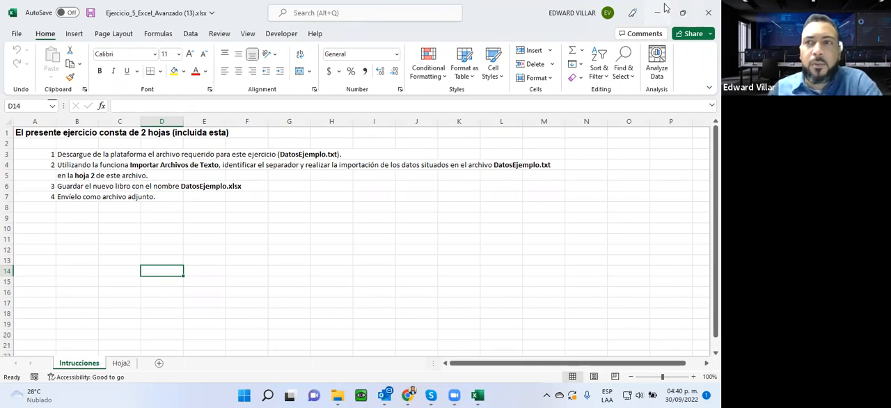
{"action": "left_click", "coordinate": [659, 13]}
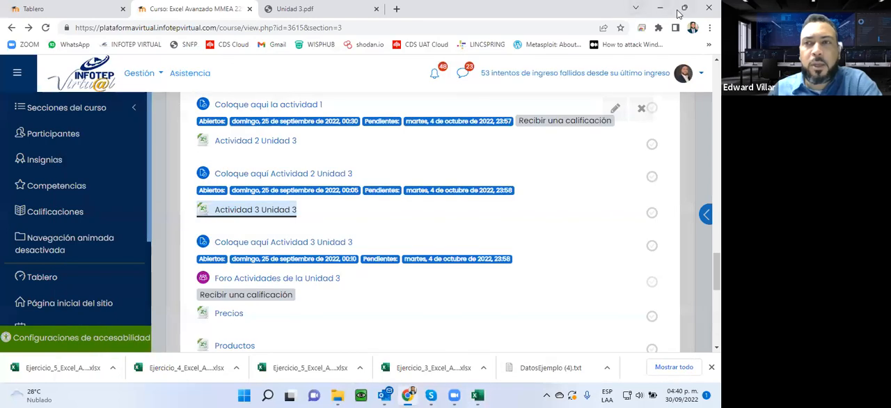
{"action": "left_click", "coordinate": [663, 9]}
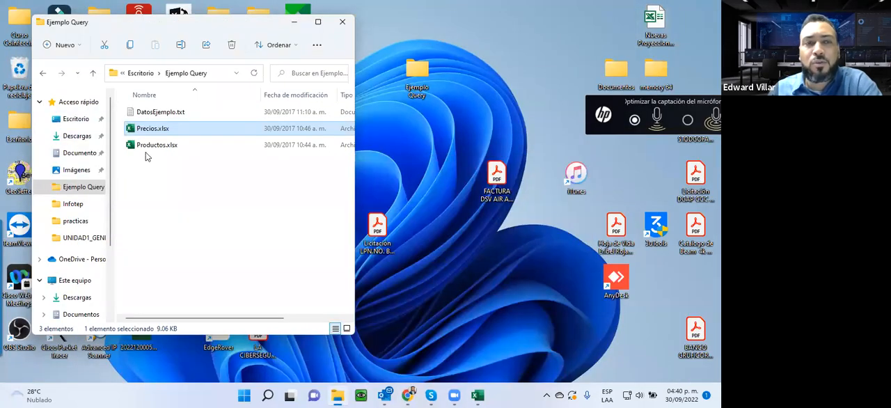
{"action": "left_click", "coordinate": [149, 112]}
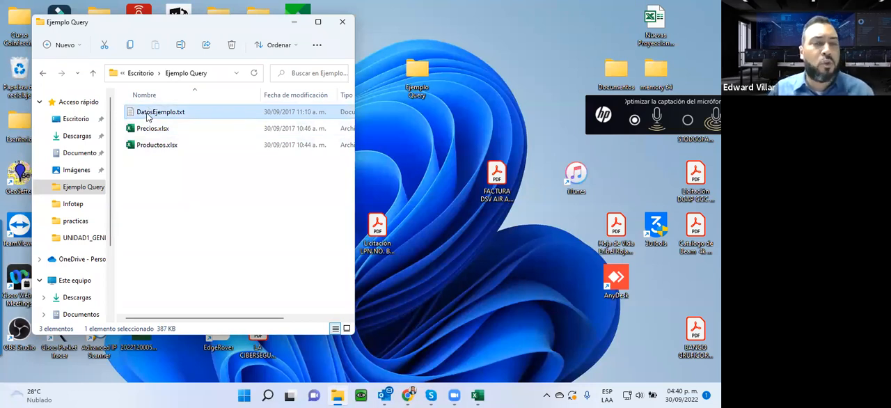
{"action": "double_click", "coordinate": [148, 117]}
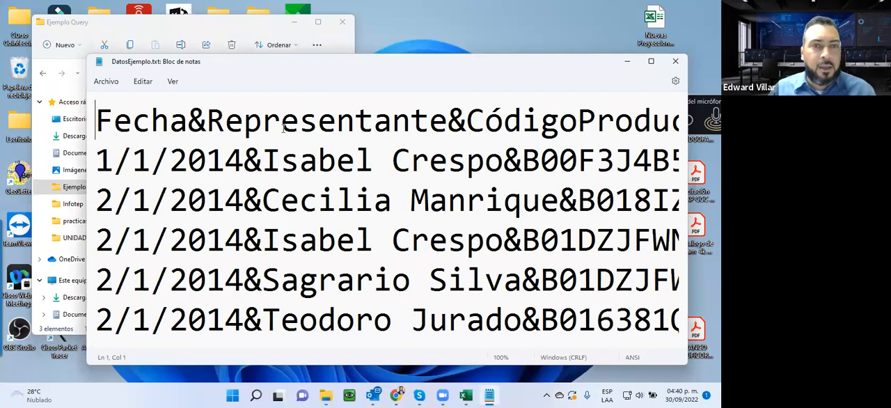
{"action": "left_click", "coordinate": [652, 63]}
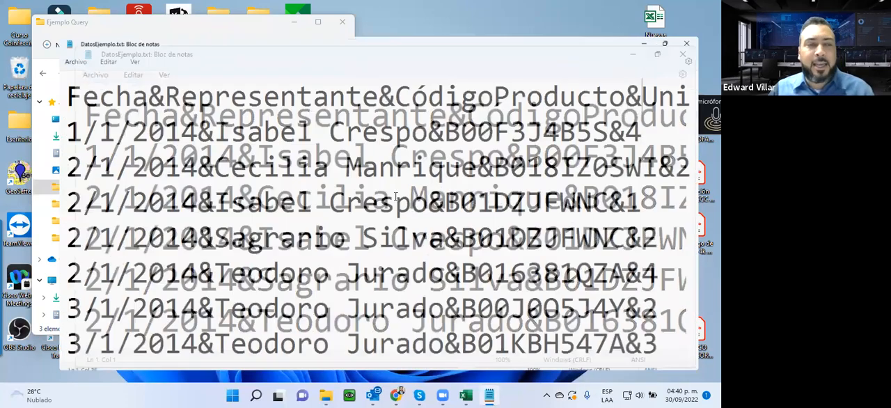
{"action": "scroll", "coordinate": [402, 194], "scroll_direction": "down", "scroll_amount": 3, "text": "ctrl"}
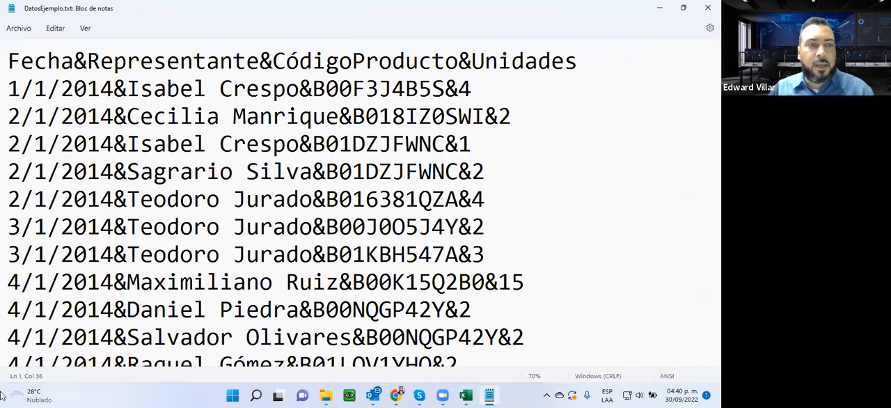
- Open Notepad++ without downloading its update, look through the open text files and minimize it
{"action": "left_click", "coordinate": [233, 396]}
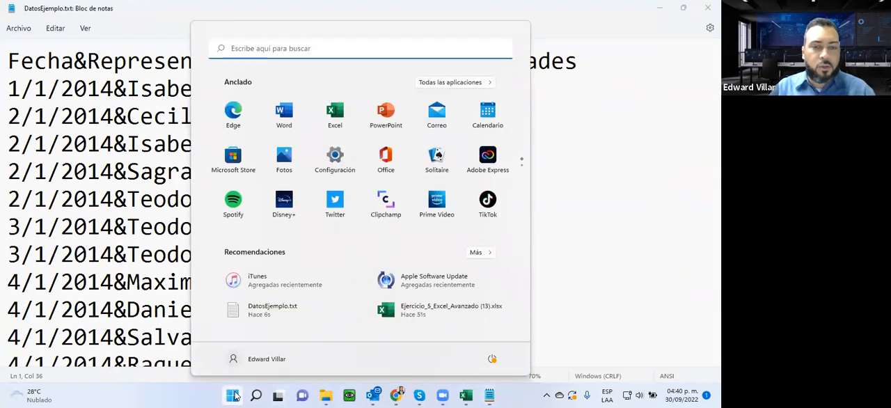
{"action": "type", "text": "no"}
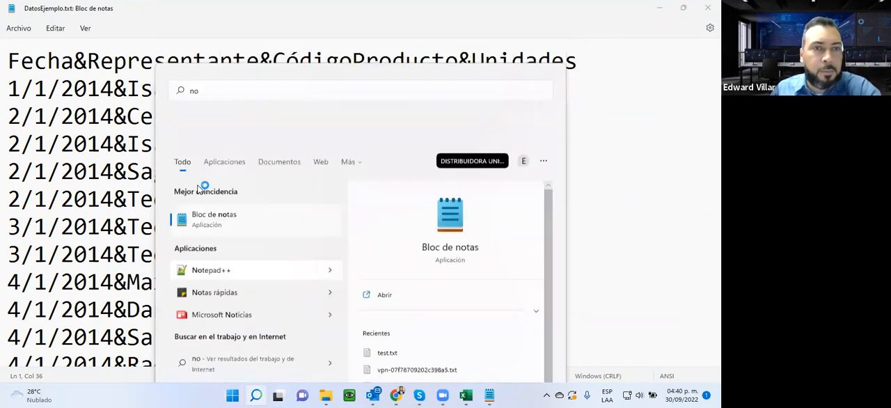
{"action": "left_click", "coordinate": [201, 186]}
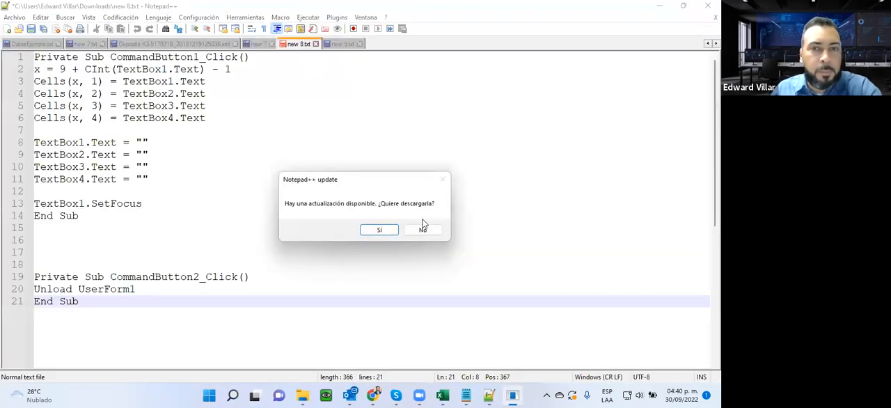
{"action": "left_click", "coordinate": [420, 229]}
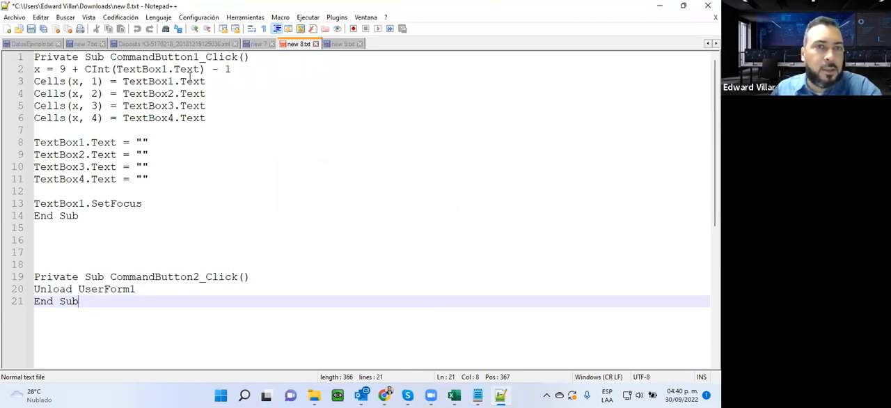
{"action": "left_click", "coordinate": [255, 44]}
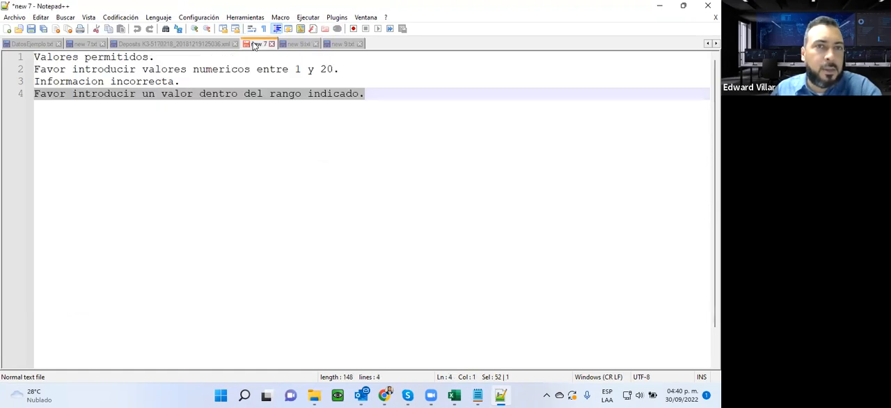
{"action": "left_click", "coordinate": [207, 45]}
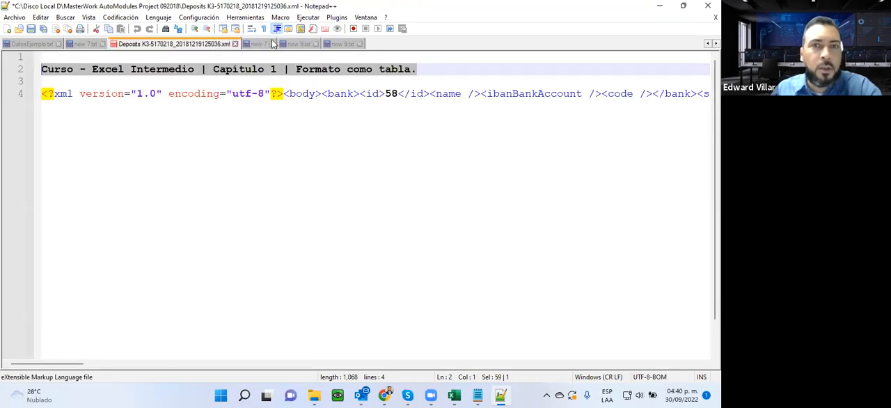
{"action": "left_click", "coordinate": [288, 44]}
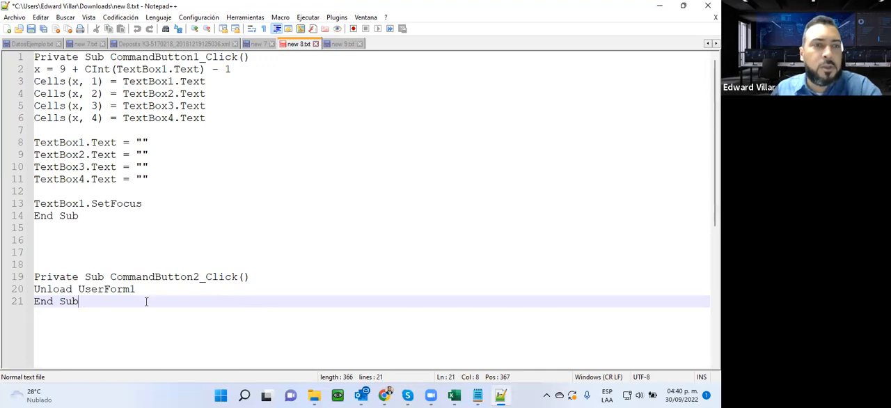
{"action": "left_click_drag", "start_coordinate": [146, 301], "coordinate": [31, 3]}
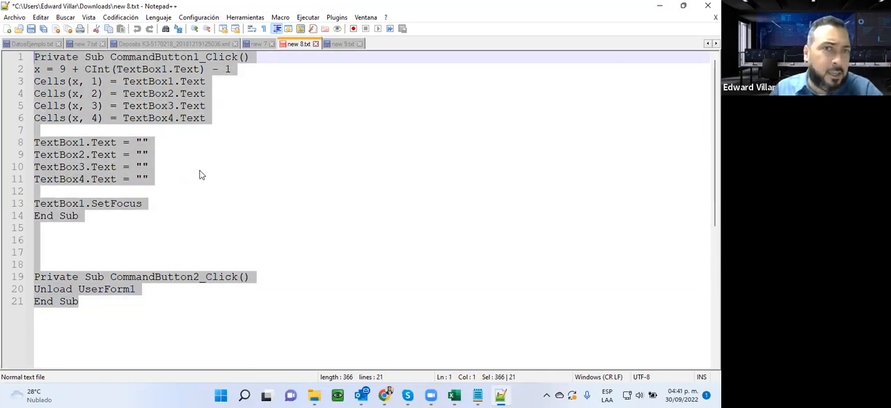
{"action": "left_click", "coordinate": [659, 5]}
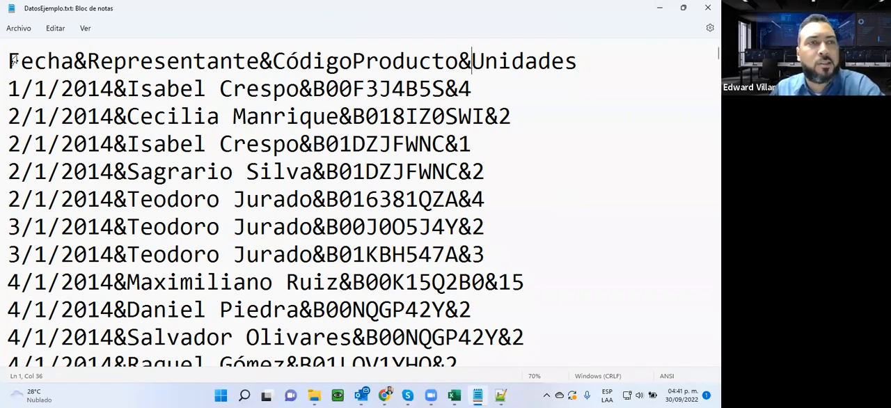
- Examine the header line of DatosEjemplo.txt for its field names and the character separating them, and close the file
{"action": "left_click_drag", "start_coordinate": [14, 59], "coordinate": [534, 299]}
{"action": "scroll", "coordinate": [521, 261], "scroll_direction": "up", "scroll_amount": 13}
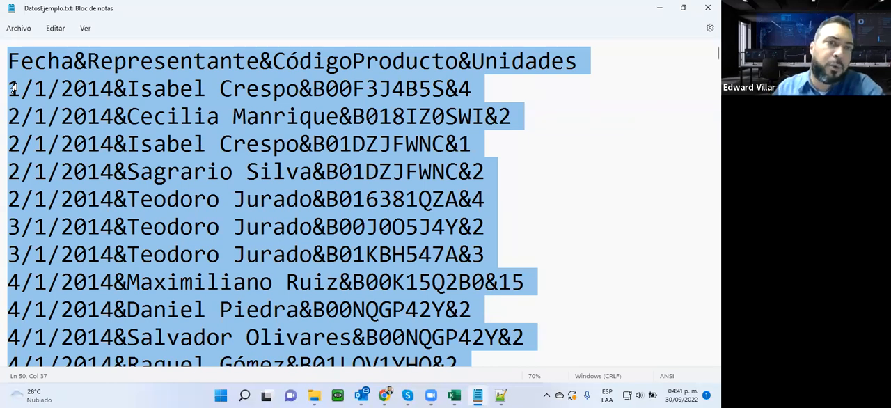
{"action": "left_click", "coordinate": [62, 89]}
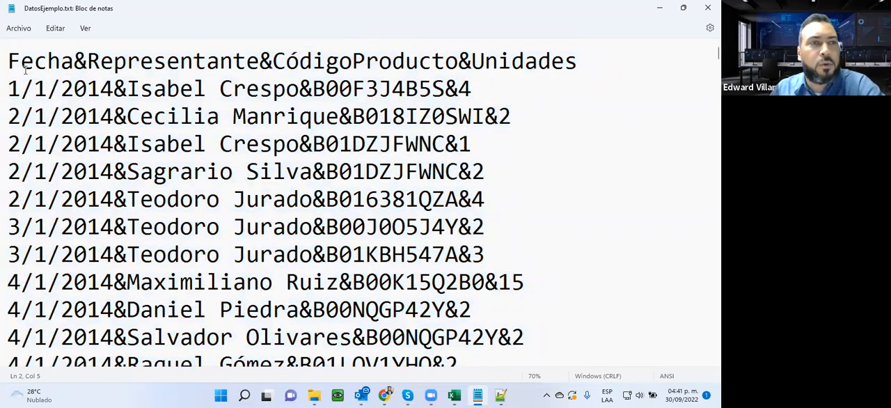
{"action": "left_click_drag", "start_coordinate": [10, 62], "coordinate": [69, 64]}
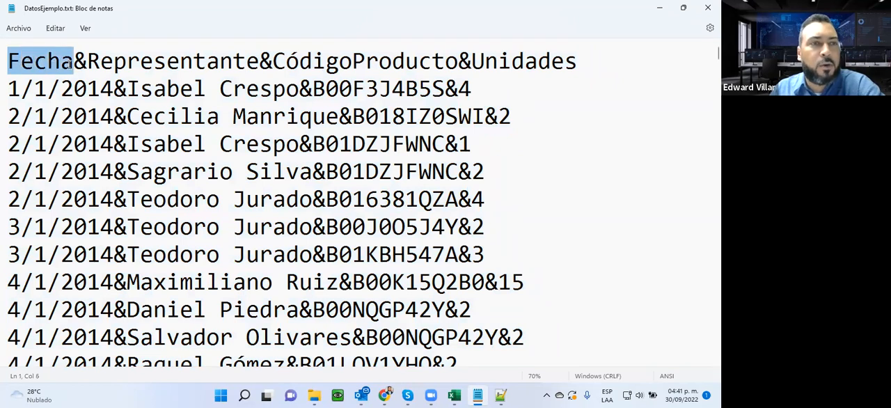
{"action": "double_click", "coordinate": [81, 62]}
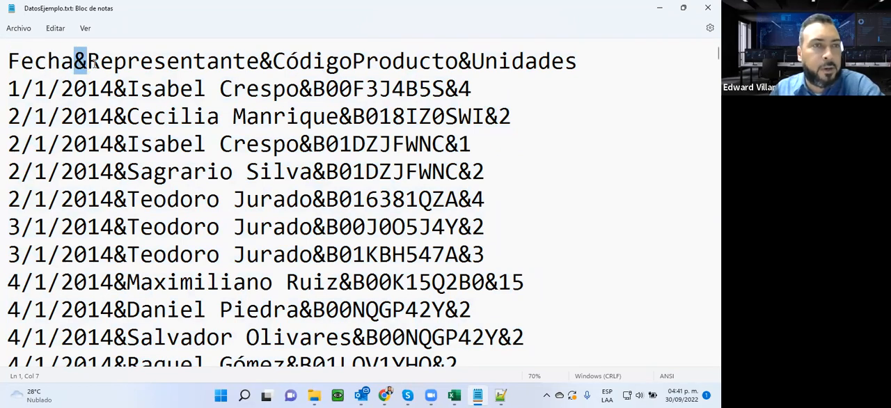
{"action": "left_click_drag", "start_coordinate": [92, 61], "coordinate": [259, 61]}
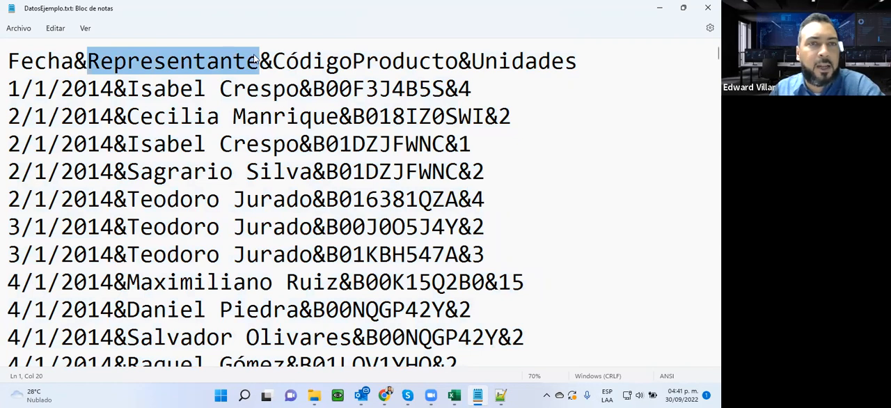
{"action": "left_click_drag", "start_coordinate": [259, 62], "coordinate": [454, 50]}
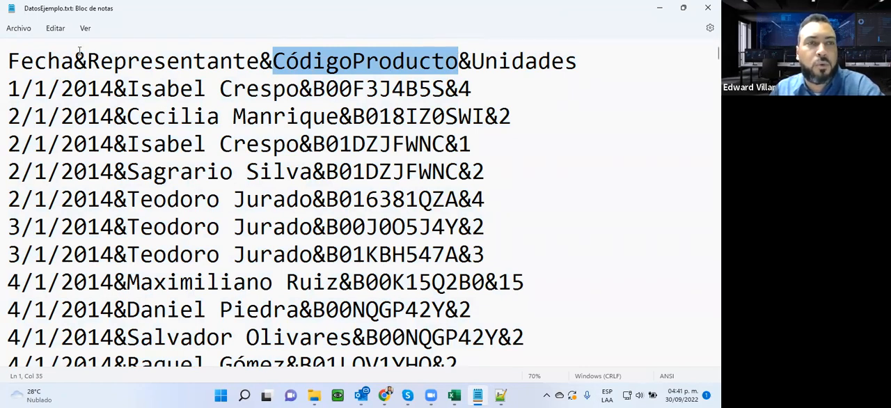
{"action": "left_click_drag", "start_coordinate": [73, 61], "coordinate": [87, 61]}
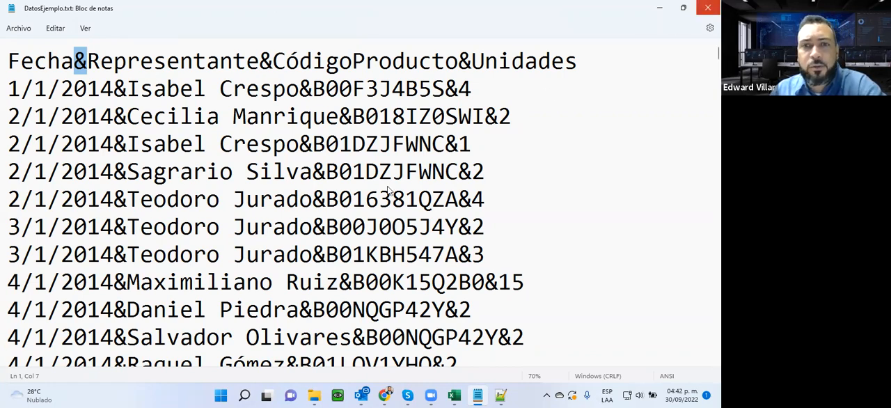
{"action": "left_click", "coordinate": [708, 8]}
- Switch back to the Ejercicio_5_Excel_Avanzado workbook in Excel and select cell A1 on Hoja2
{"action": "mouse_move", "coordinate": [463, 396]}
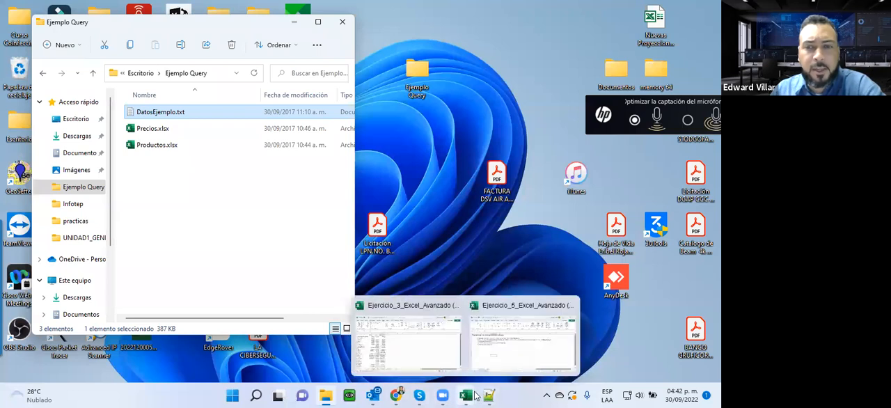
{"action": "left_click", "coordinate": [519, 344]}
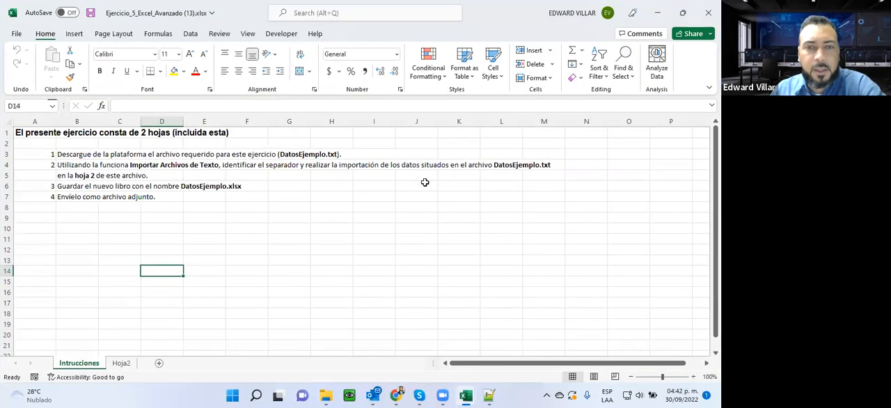
{"action": "left_click", "coordinate": [120, 363]}
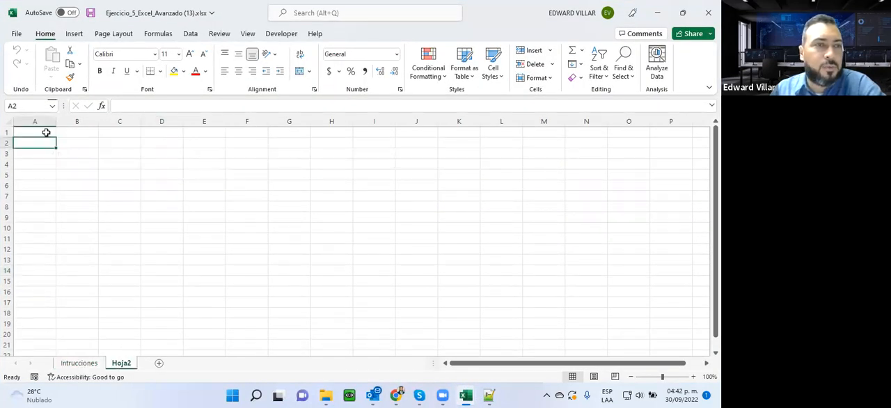
- Start importing data from a text/CSV file into Hoja2, choosing DatosEjemplo.txt from the Ejemplo Query folder on the Desktop
{"action": "left_click", "coordinate": [191, 33]}
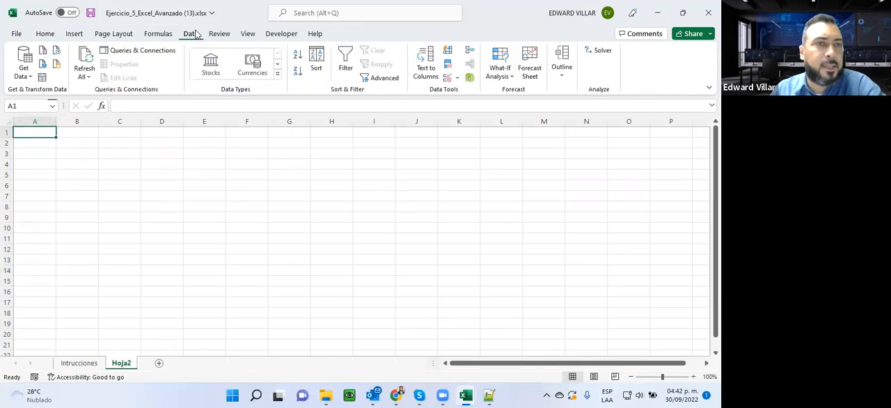
{"action": "left_click", "coordinate": [25, 75]}
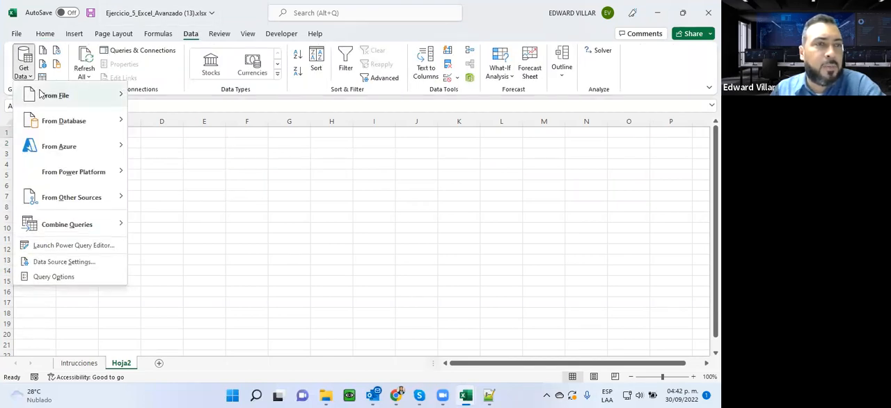
{"action": "mouse_move", "coordinate": [54, 95]}
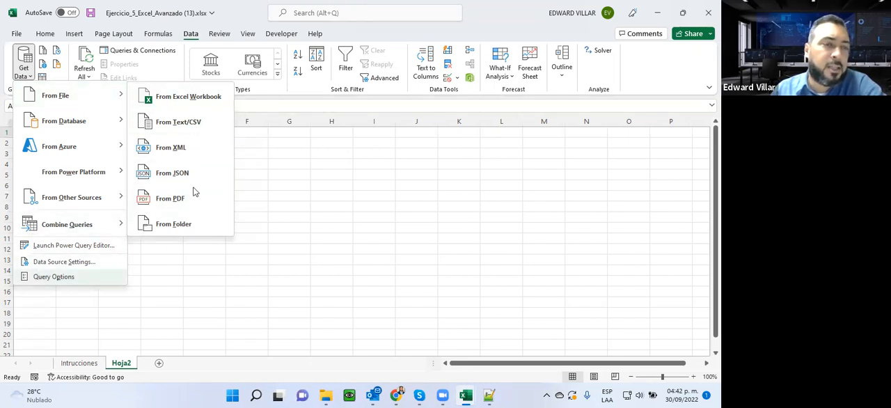
{"action": "left_click", "coordinate": [177, 124]}
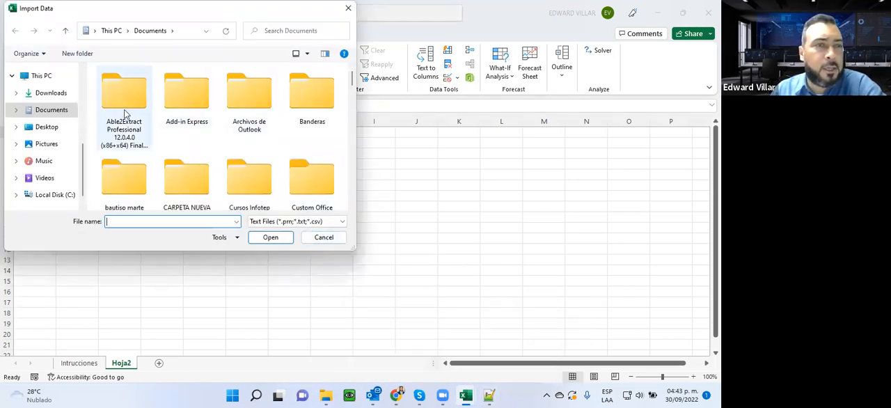
{"action": "left_click", "coordinate": [49, 131]}
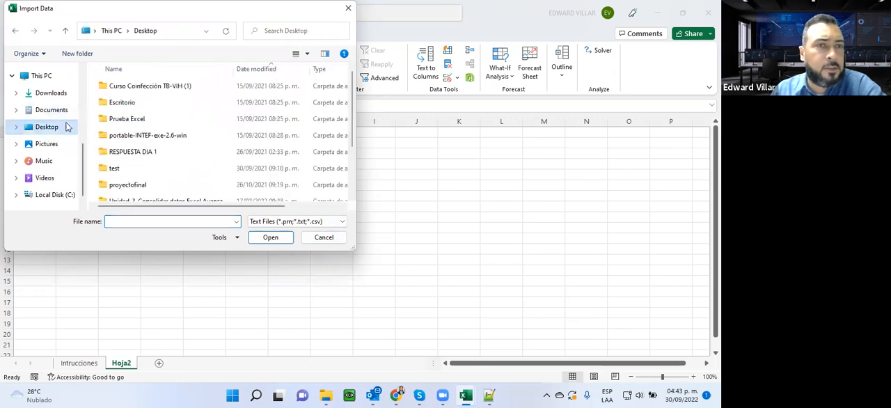
{"action": "scroll", "coordinate": [179, 179], "scroll_direction": "down", "scroll_amount": 2}
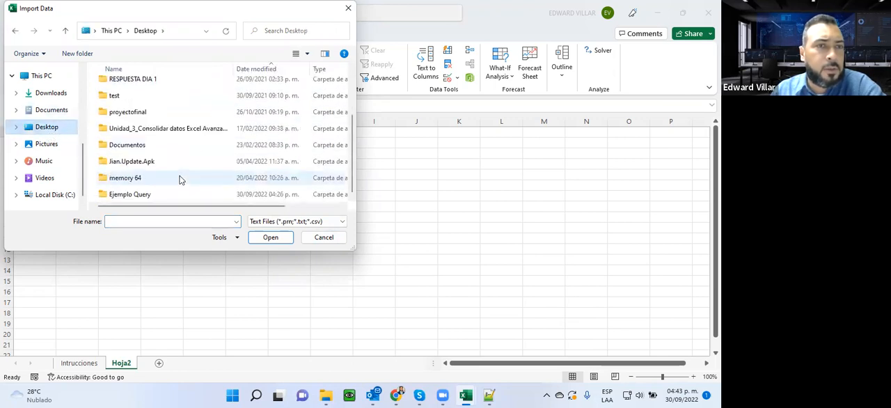
{"action": "double_click", "coordinate": [133, 196]}
{"action": "double_click", "coordinate": [134, 87]}
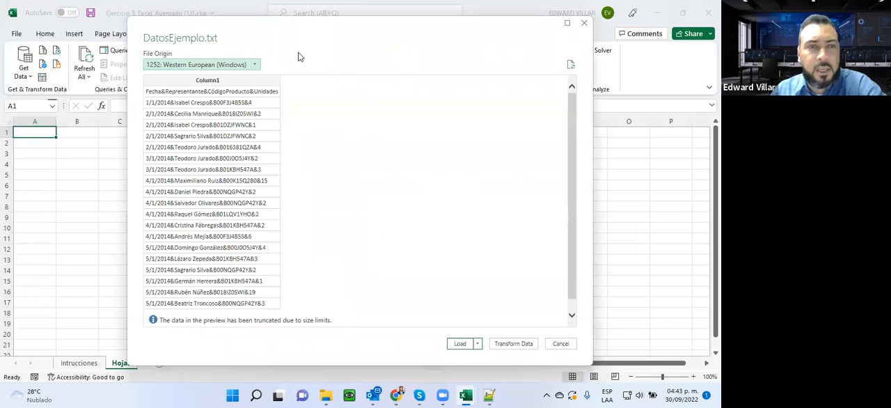
- Switch to Unidad 3.pdf in Chrome and examine the text-import instructions up to the wizard's first step on page 18, enlarged to 175%
{"action": "left_click", "coordinate": [397, 396]}
{"action": "left_click", "coordinate": [321, 8]}
{"action": "scroll", "coordinate": [359, 202], "scroll_direction": "down", "scroll_amount": 2}
{"action": "scroll", "coordinate": [354, 212], "scroll_direction": "down", "scroll_amount": 15}
{"action": "scroll", "coordinate": [352, 220], "scroll_direction": "down", "scroll_amount": 10}
{"action": "scroll", "coordinate": [352, 219], "scroll_direction": "down", "scroll_amount": 15}
{"action": "scroll", "coordinate": [353, 220], "scroll_direction": "down", "scroll_amount": 15}
{"action": "scroll", "coordinate": [352, 219], "scroll_direction": "down", "scroll_amount": 15}
{"action": "scroll", "coordinate": [352, 219], "scroll_direction": "down", "scroll_amount": 15}
{"action": "scroll", "coordinate": [352, 220], "scroll_direction": "up", "scroll_amount": 3}
{"action": "scroll", "coordinate": [352, 219], "scroll_direction": "down", "scroll_amount": 12}
{"action": "scroll", "coordinate": [353, 219], "scroll_direction": "down", "scroll_amount": 10}
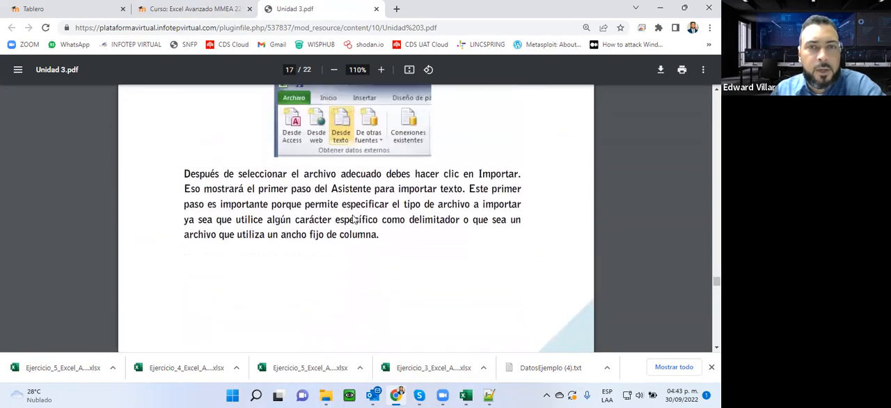
{"action": "scroll", "coordinate": [352, 219], "scroll_direction": "up", "scroll_amount": 3}
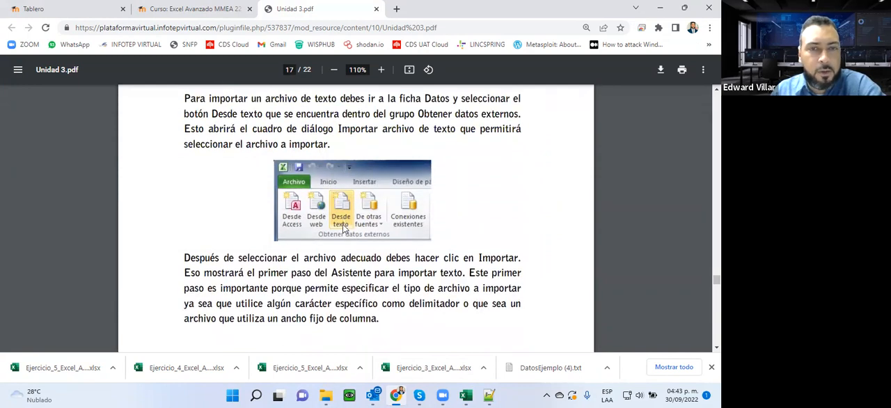
{"action": "scroll", "coordinate": [343, 230], "scroll_direction": "down", "scroll_amount": 5}
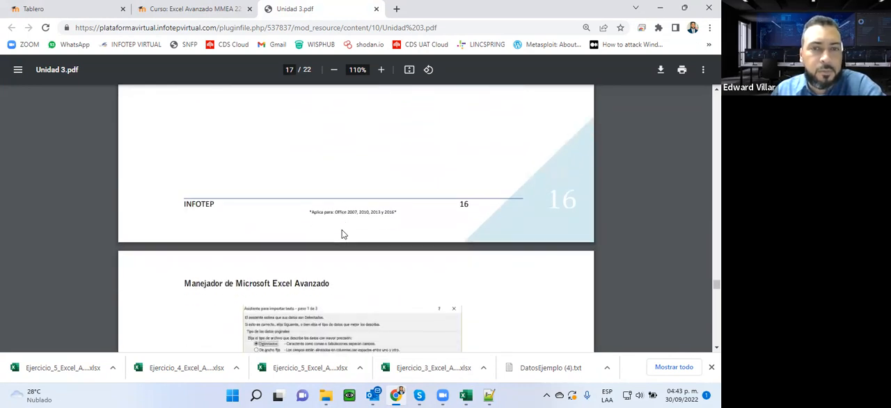
{"action": "scroll", "coordinate": [341, 234], "scroll_direction": "down", "scroll_amount": 2}
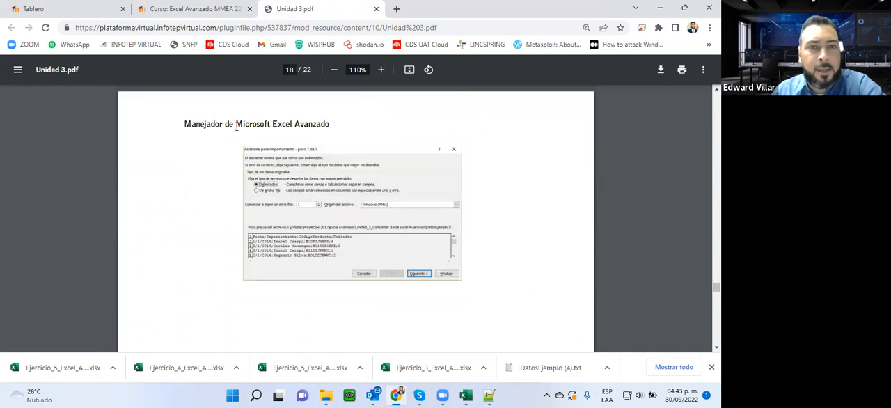
{"action": "left_click", "coordinate": [381, 71]}
{"action": "left_click", "coordinate": [380, 71]}
{"action": "left_click", "coordinate": [381, 71]}
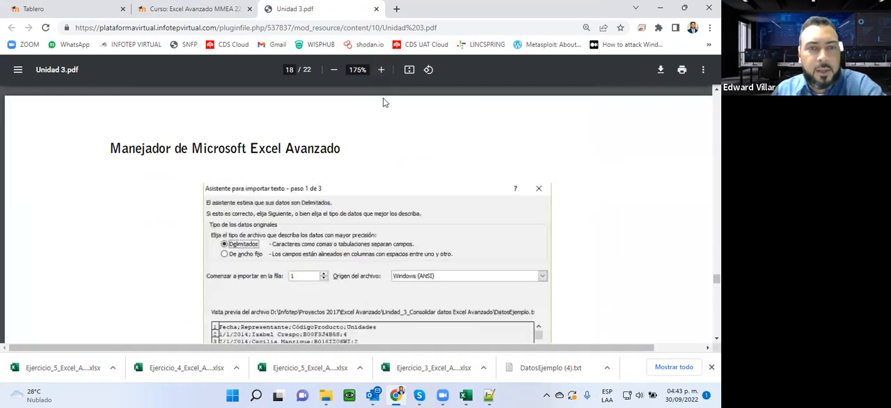
{"action": "scroll", "coordinate": [383, 98], "scroll_direction": "down", "scroll_amount": 2}
{"action": "scroll", "coordinate": [383, 97], "scroll_direction": "up", "scroll_amount": 2}
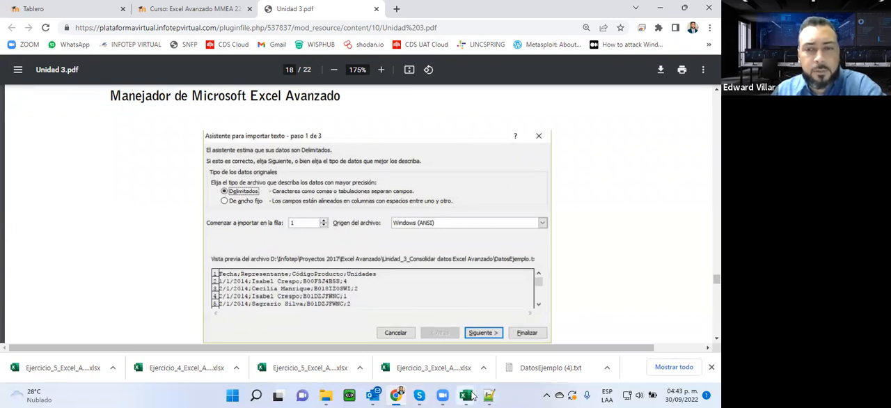
- Return to the import preview in Excel, keep file origin 1252: Western European (Windows), and open the data for transformation in the Power Query Editor
{"action": "mouse_move", "coordinate": [472, 395]}
{"action": "left_click", "coordinate": [522, 360]}
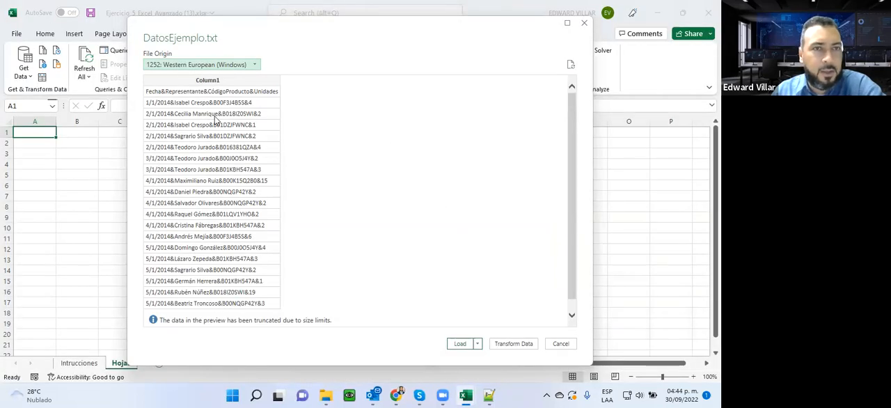
{"action": "left_click", "coordinate": [213, 65]}
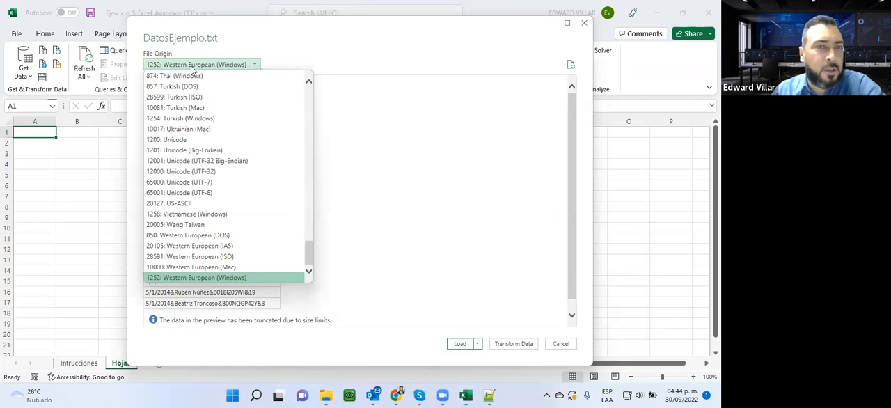
{"action": "left_click", "coordinate": [224, 66]}
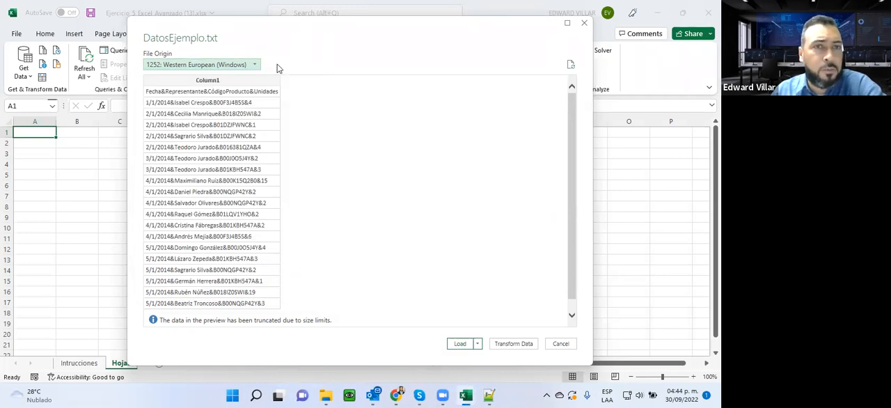
{"action": "left_click", "coordinate": [514, 344]}
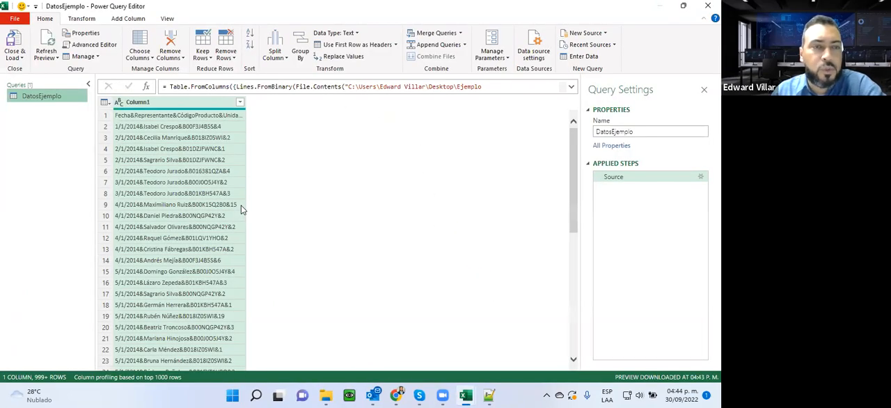
- Switch back to Unidad 3.pdf in Chrome and examine the remaining wizard steps on separators, column data types and data placement on pages 19 and 20
{"action": "left_click", "coordinate": [396, 396]}
{"action": "scroll", "coordinate": [409, 242], "scroll_direction": "down", "scroll_amount": 5}
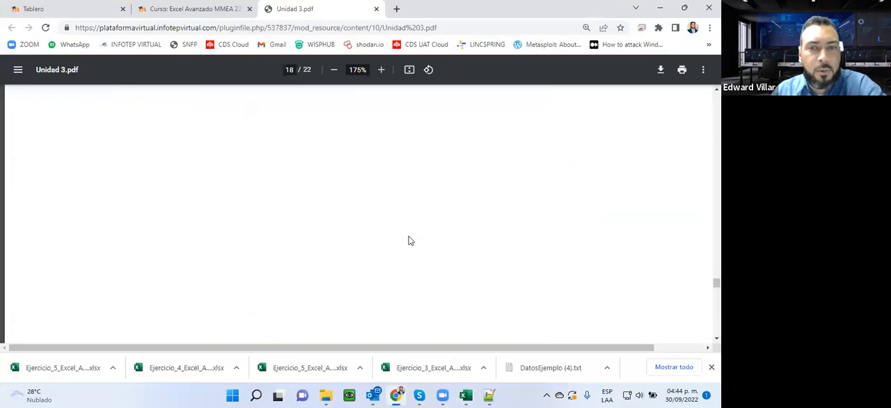
{"action": "scroll", "coordinate": [409, 241], "scroll_direction": "down", "scroll_amount": 8}
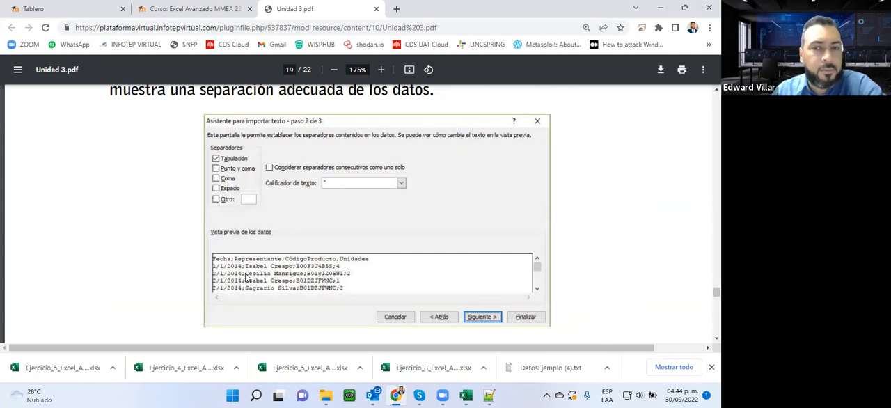
{"action": "scroll", "coordinate": [277, 143], "scroll_direction": "down", "scroll_amount": 5}
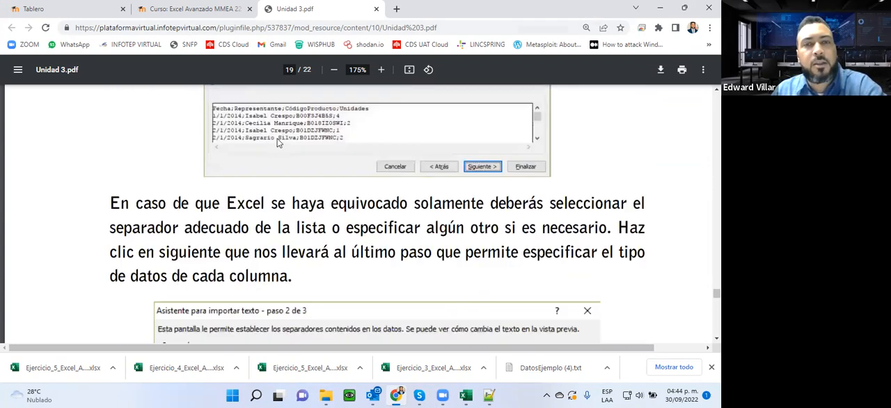
{"action": "scroll", "coordinate": [277, 143], "scroll_direction": "down", "scroll_amount": 2}
{"action": "scroll", "coordinate": [277, 142], "scroll_direction": "up", "scroll_amount": 2}
{"action": "scroll", "coordinate": [277, 142], "scroll_direction": "down", "scroll_amount": 1}
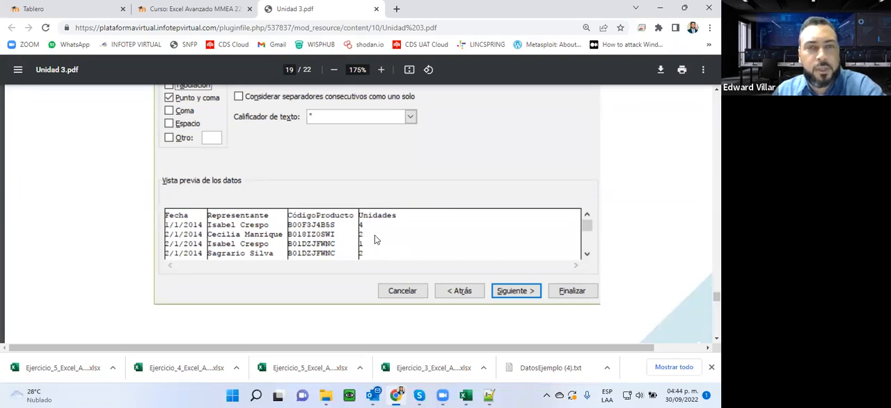
{"action": "scroll", "coordinate": [383, 209], "scroll_direction": "down", "scroll_amount": 15}
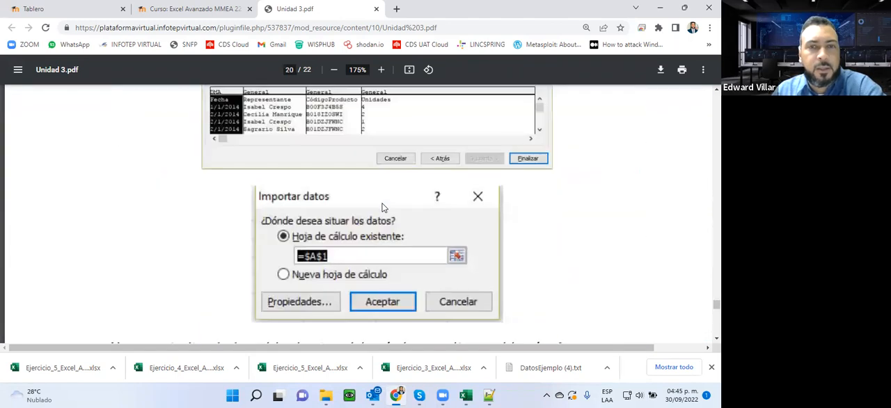
{"action": "scroll", "coordinate": [383, 207], "scroll_direction": "up", "scroll_amount": 2}
{"action": "scroll", "coordinate": [383, 208], "scroll_direction": "down", "scroll_amount": 8}
{"action": "scroll", "coordinate": [383, 208], "scroll_direction": "up", "scroll_amount": 2}
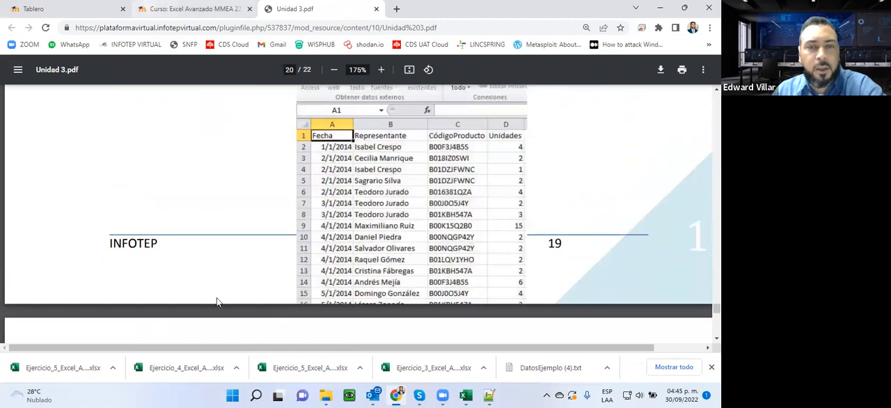
- Back in the Power Query Editor, split Column1 at each occurrence of the custom delimiter & and check the rows of the resulting columns
{"action": "mouse_move", "coordinate": [466, 396]}
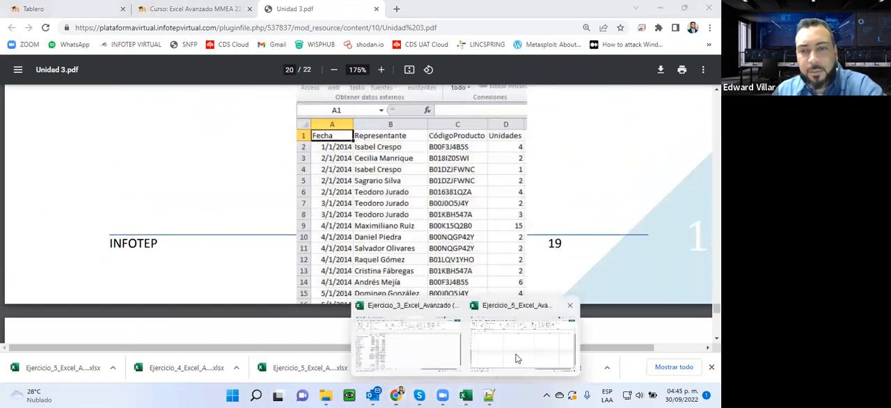
{"action": "left_click", "coordinate": [517, 359]}
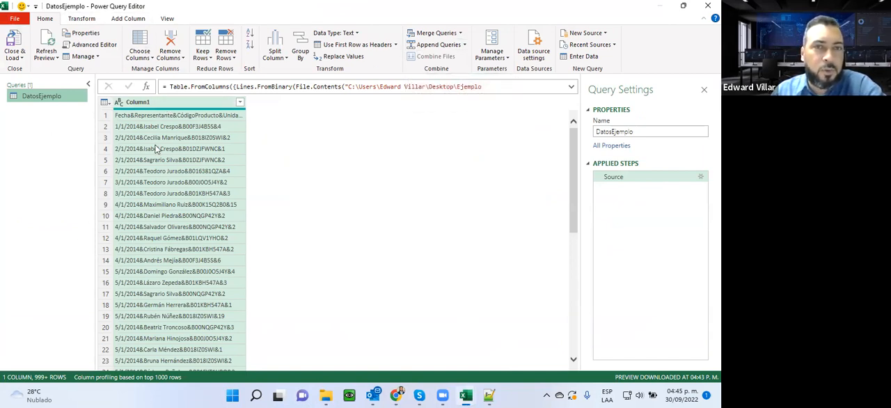
{"action": "left_click", "coordinate": [288, 60]}
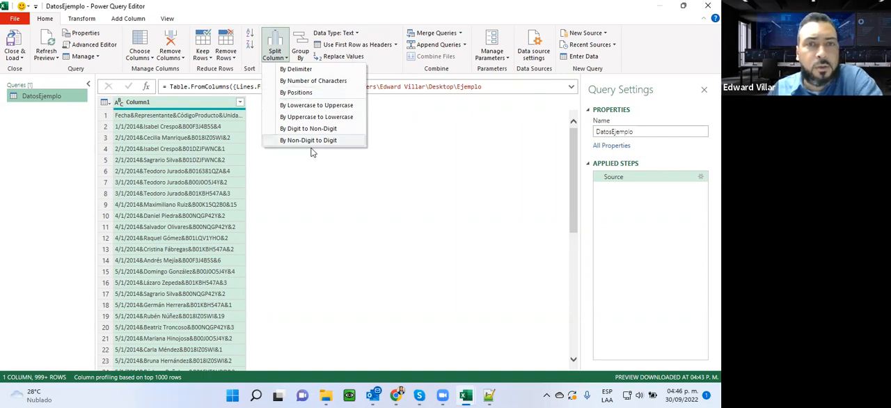
{"action": "left_click", "coordinate": [316, 70]}
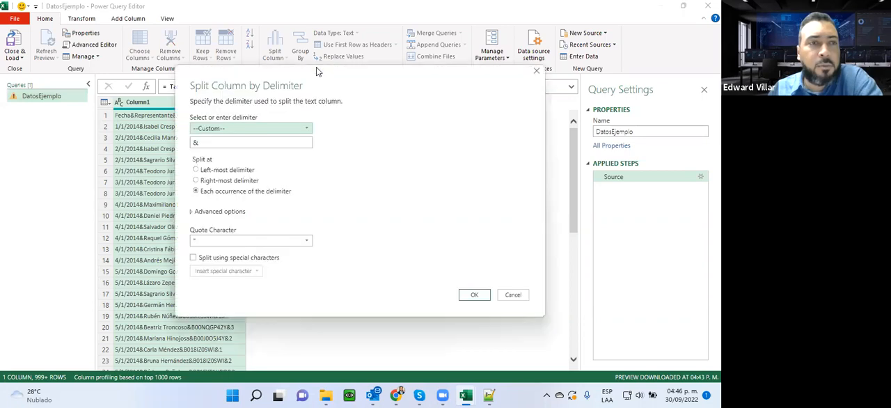
{"action": "left_click", "coordinate": [259, 131]}
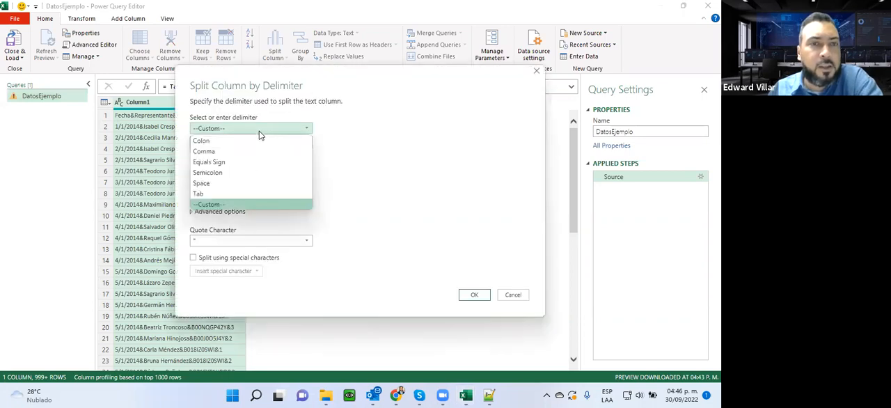
{"action": "left_click", "coordinate": [233, 204]}
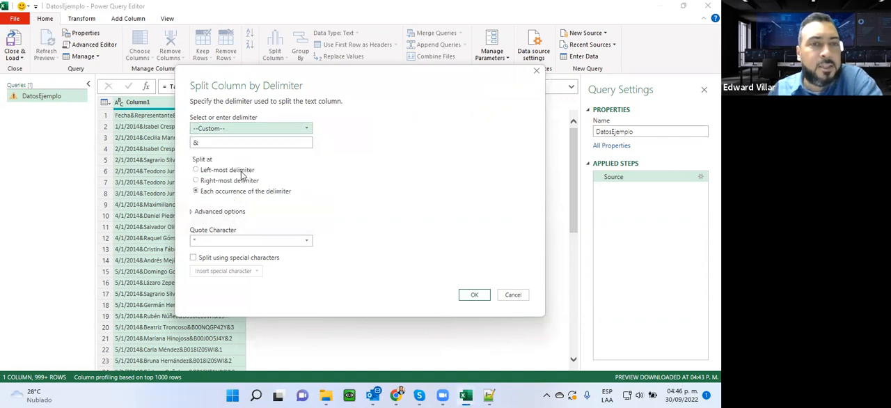
{"action": "left_click_drag", "start_coordinate": [220, 78], "coordinate": [276, 77]}
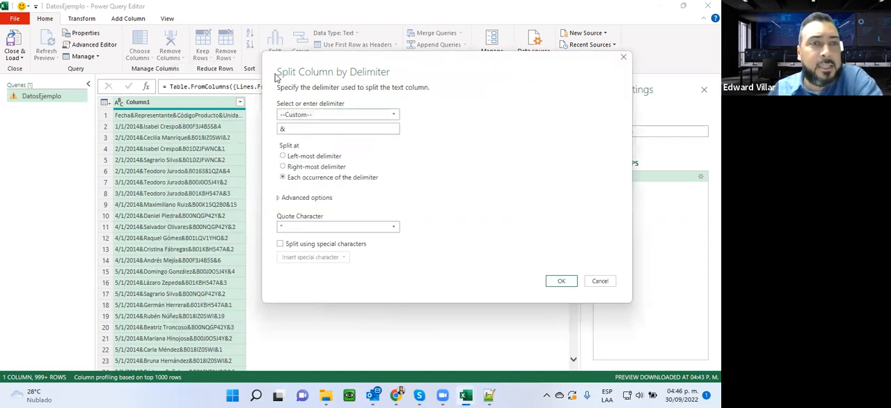
{"action": "left_click_drag", "start_coordinate": [279, 129], "coordinate": [293, 132]}
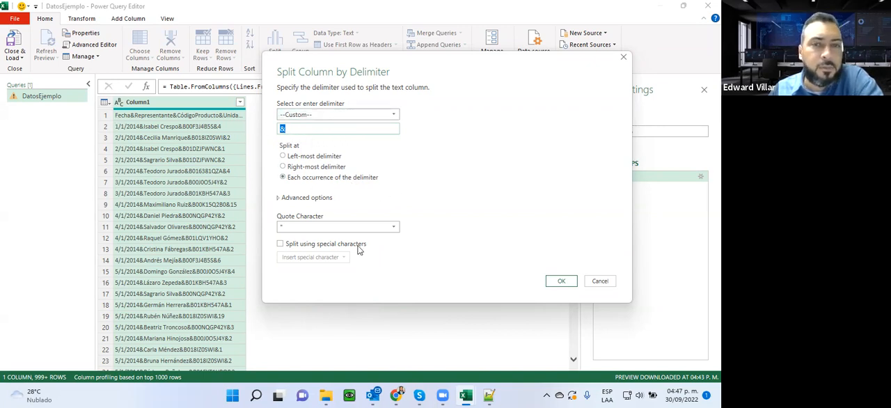
{"action": "left_click", "coordinate": [551, 281]}
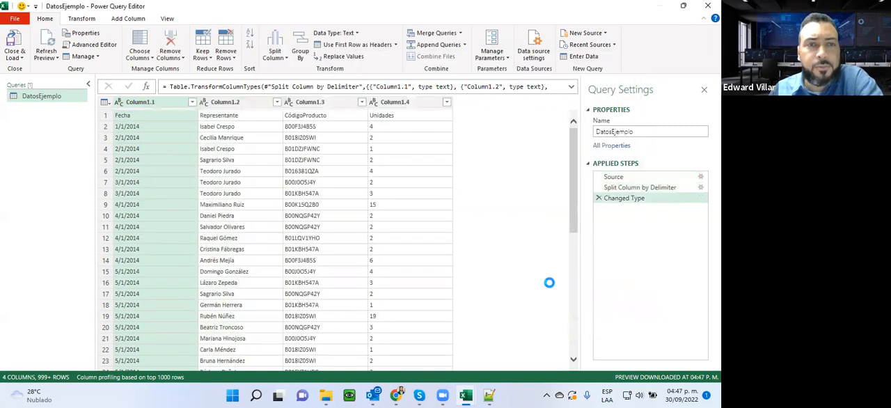
{"action": "scroll", "coordinate": [162, 245], "scroll_direction": "down", "scroll_amount": 9}
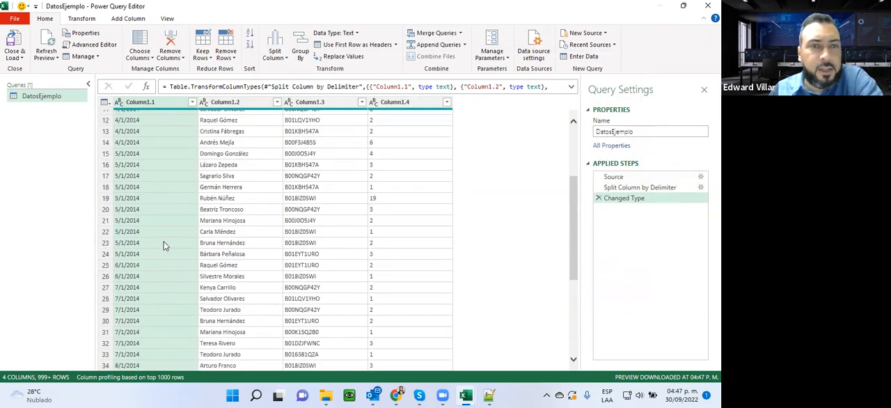
{"action": "left_click", "coordinate": [232, 155]}
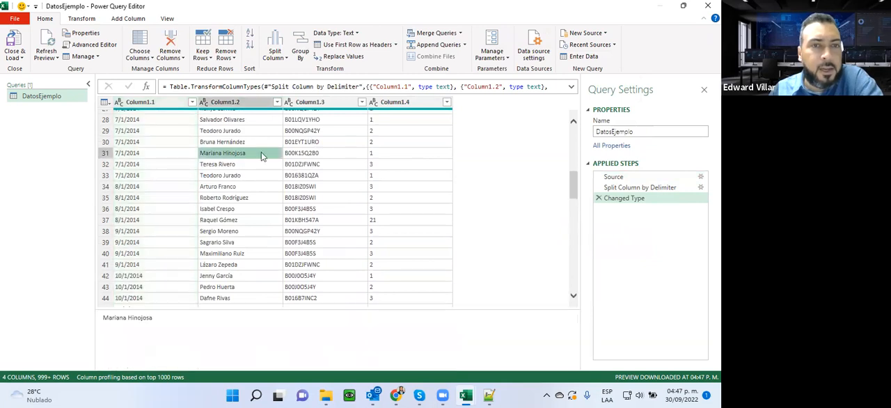
{"action": "left_click", "coordinate": [336, 151]}
{"action": "left_click", "coordinate": [419, 156]}
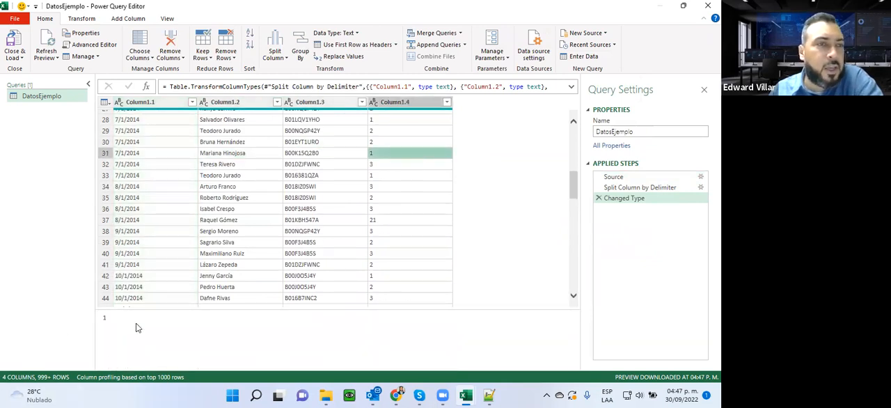
{"action": "left_click", "coordinate": [233, 62]}
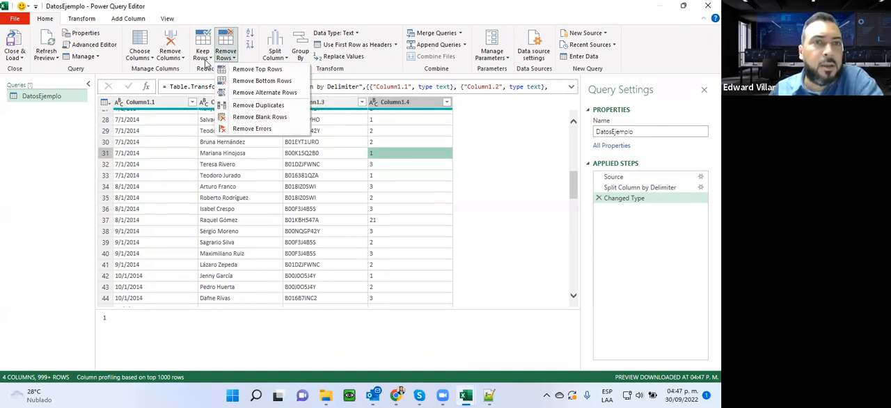
{"action": "left_click", "coordinate": [205, 59]}
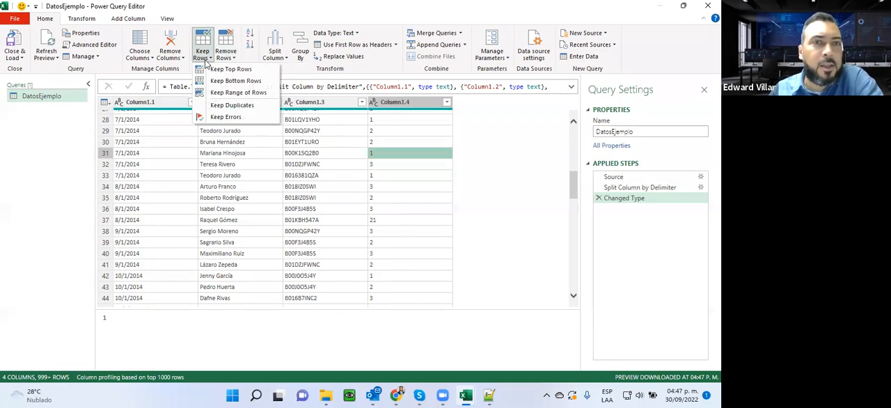
{"action": "left_click", "coordinate": [133, 61]}
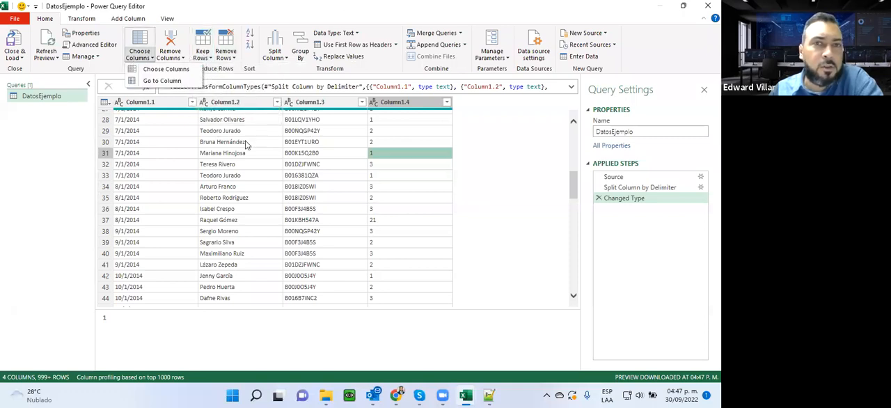
{"action": "left_click", "coordinate": [358, 33]}
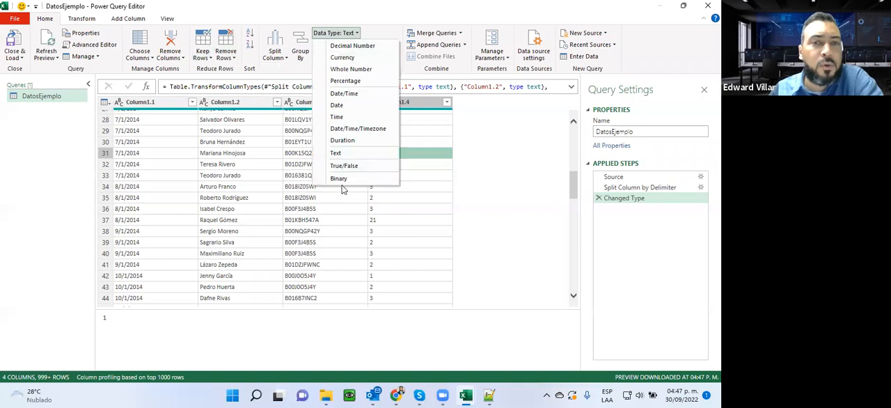
{"action": "left_click", "coordinate": [426, 111]}
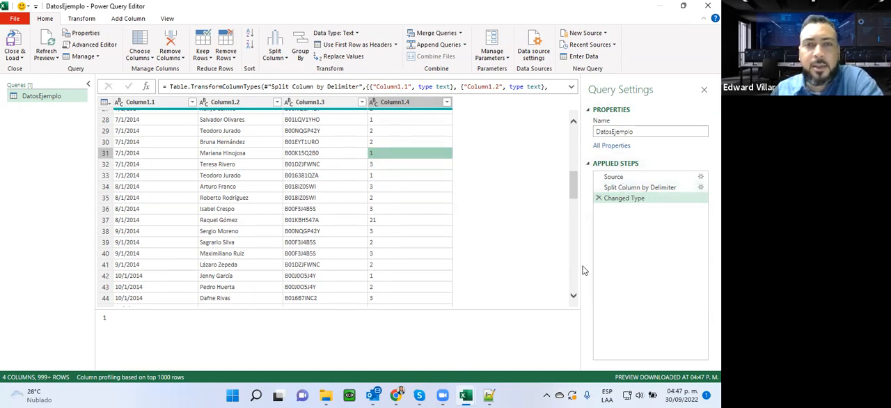
- Close the Power Query Editor and load the split DatosEjemplo query into the workbook as a table
{"action": "scroll", "coordinate": [405, 240], "scroll_direction": "up", "scroll_amount": 9}
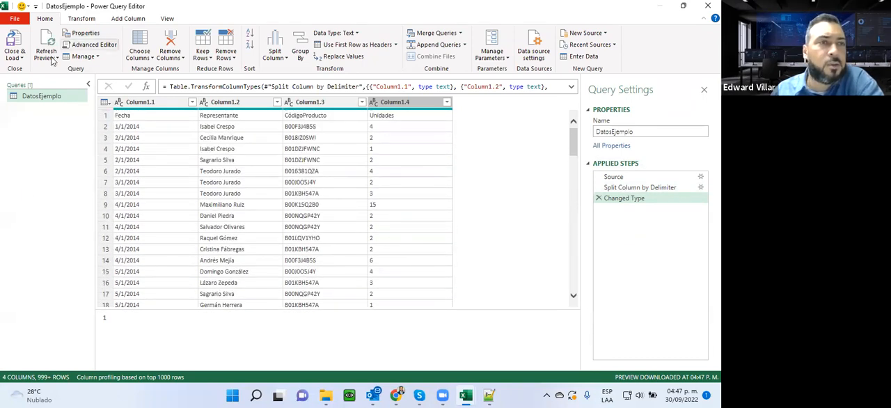
{"action": "left_click", "coordinate": [17, 55]}
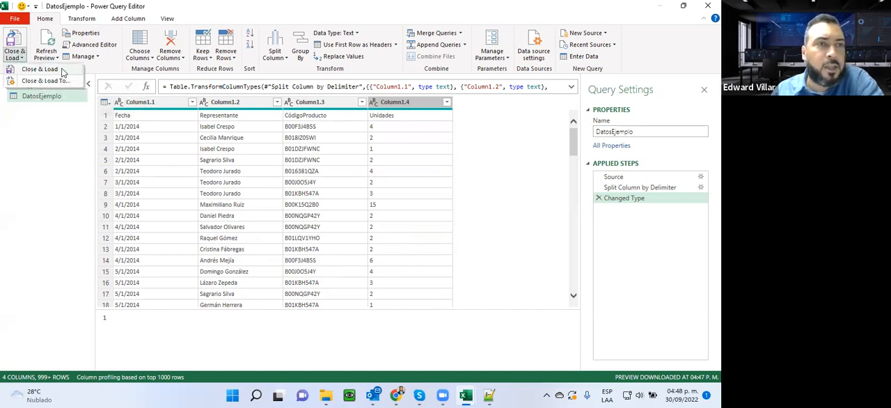
{"action": "left_click", "coordinate": [42, 69]}
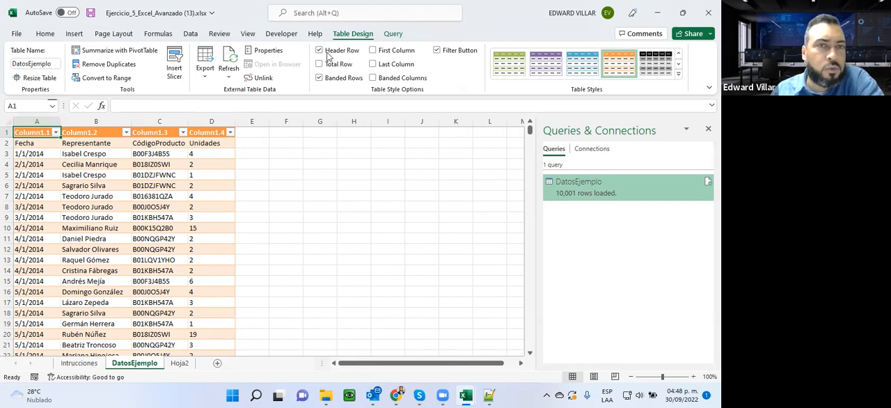
- Turn off the header row of the loaded DatosEjemplo table and look through its imported rows
{"action": "left_click", "coordinate": [177, 69]}
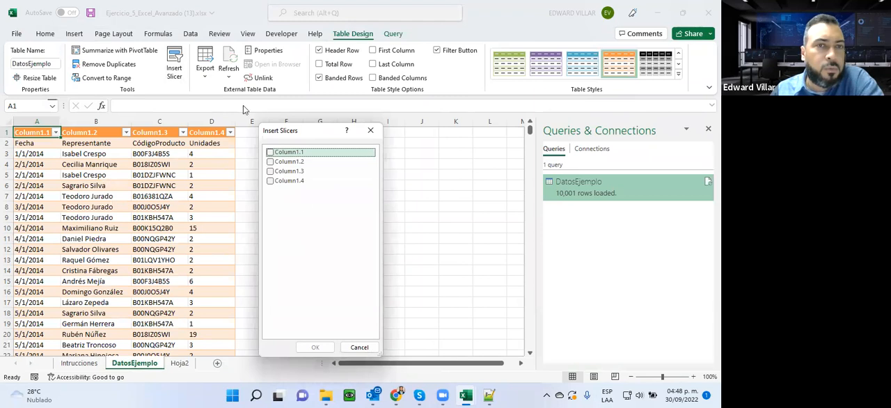
{"action": "left_click", "coordinate": [371, 130]}
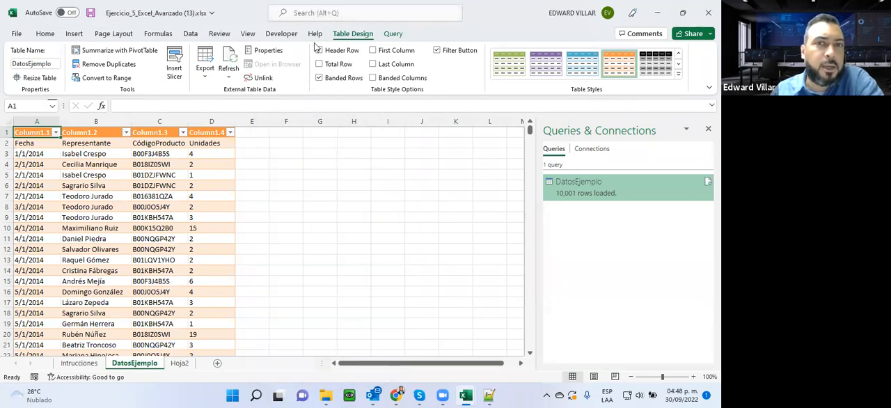
{"action": "left_click", "coordinate": [325, 53]}
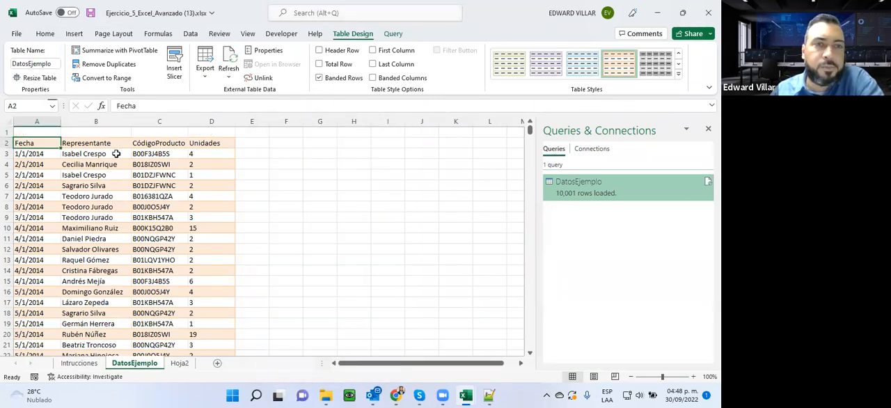
{"action": "scroll", "coordinate": [471, 166], "scroll_direction": "down", "scroll_amount": 18}
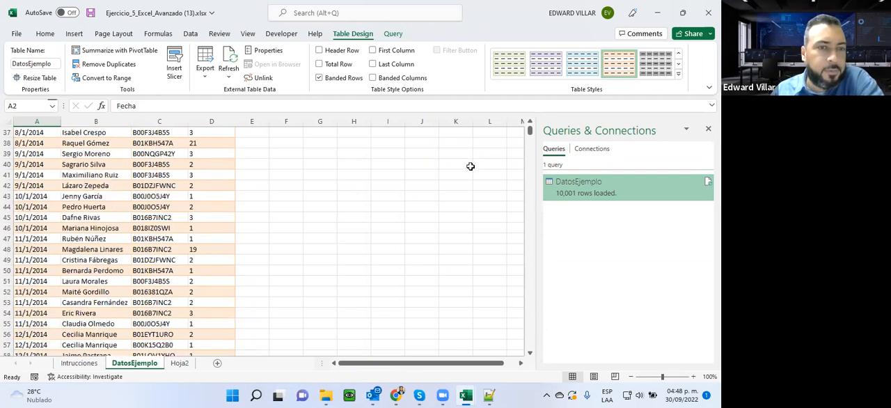
{"action": "scroll", "coordinate": [471, 166], "scroll_direction": "down", "scroll_amount": 20}
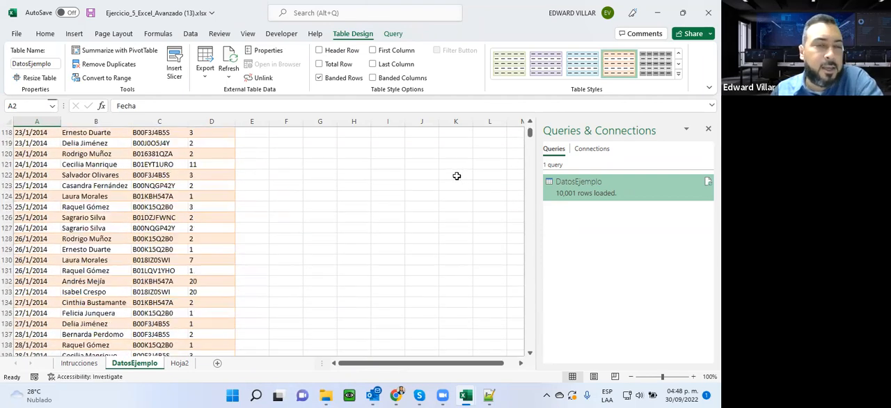
{"action": "scroll", "coordinate": [257, 202], "scroll_direction": "down", "scroll_amount": 20}
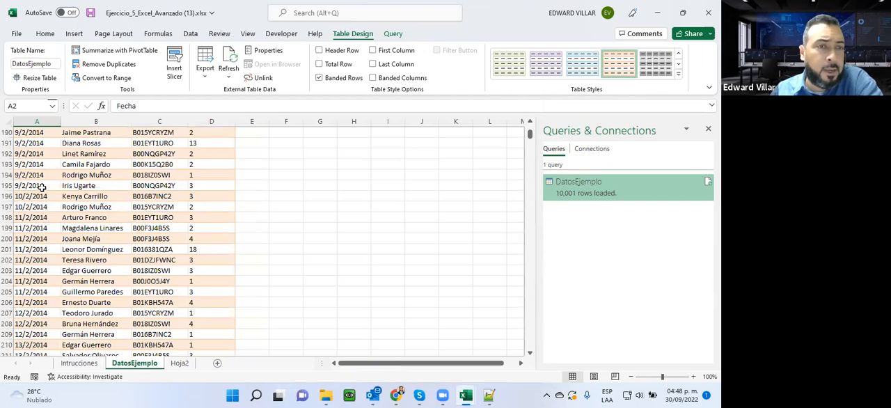
{"action": "scroll", "coordinate": [44, 198], "scroll_direction": "down", "scroll_amount": 20}
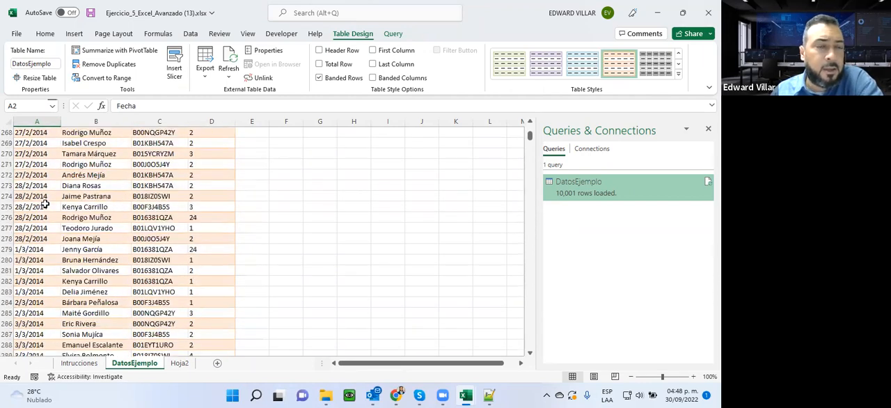
{"action": "scroll", "coordinate": [43, 203], "scroll_direction": "down", "scroll_amount": 20}
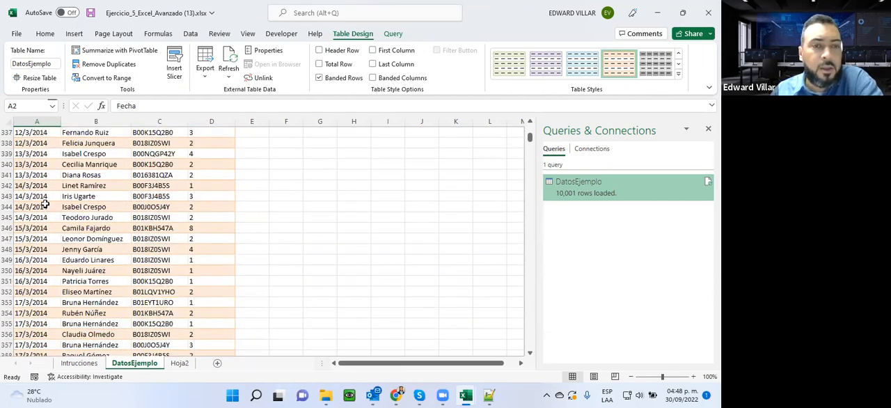
{"action": "scroll", "coordinate": [44, 204], "scroll_direction": "down", "scroll_amount": 14}
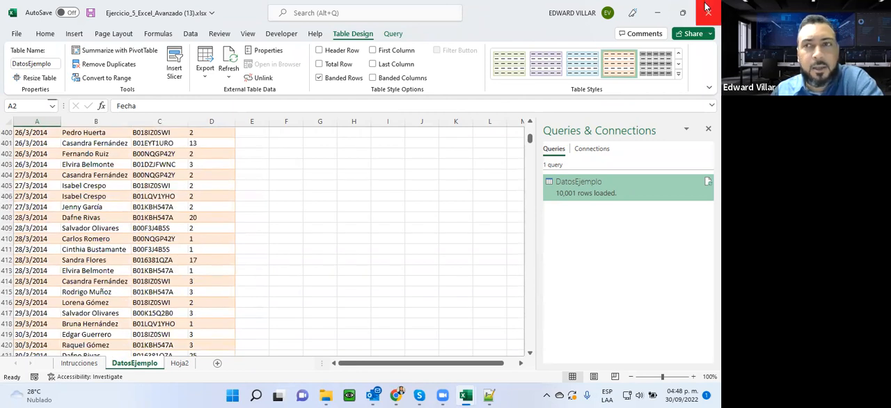
- Switch to the course page in Chrome, open Foro Actividades de la Unidad 3 in a new tab and view its welcome message
{"action": "left_click", "coordinate": [657, 13]}
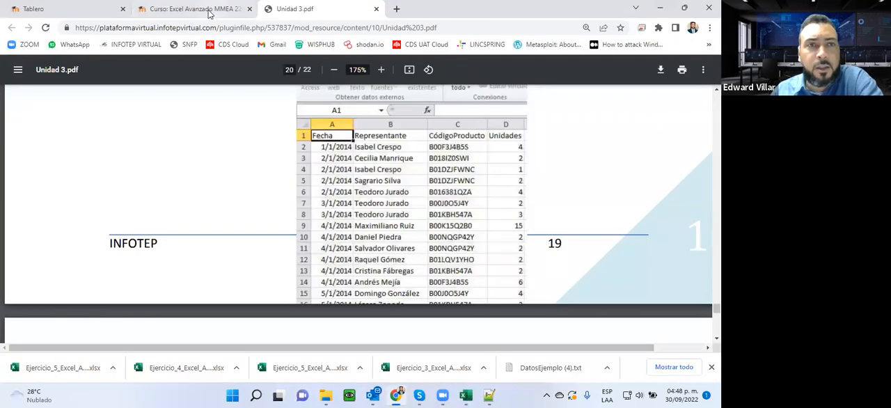
{"action": "left_click", "coordinate": [192, 9]}
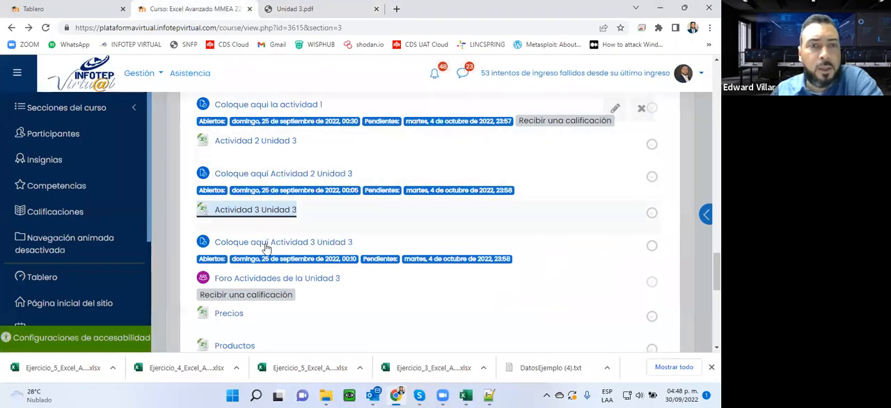
{"action": "scroll", "coordinate": [292, 237], "scroll_direction": "down", "scroll_amount": 1}
{"action": "scroll", "coordinate": [293, 167], "scroll_direction": "down", "scroll_amount": 1}
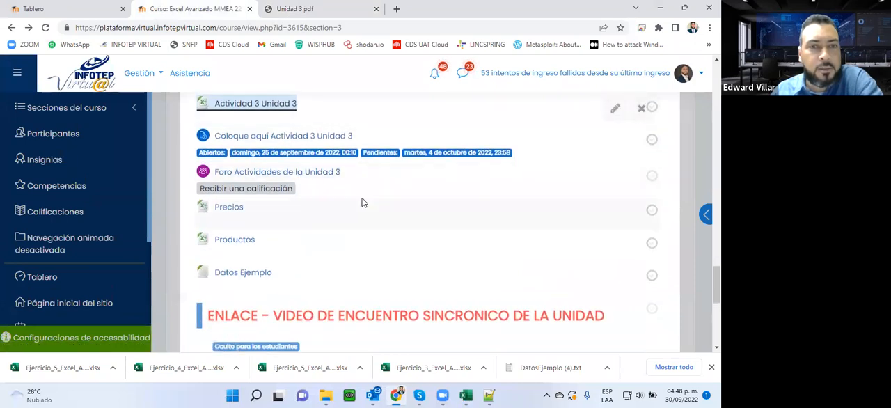
{"action": "right_click", "coordinate": [280, 172]}
{"action": "left_click", "coordinate": [321, 176]}
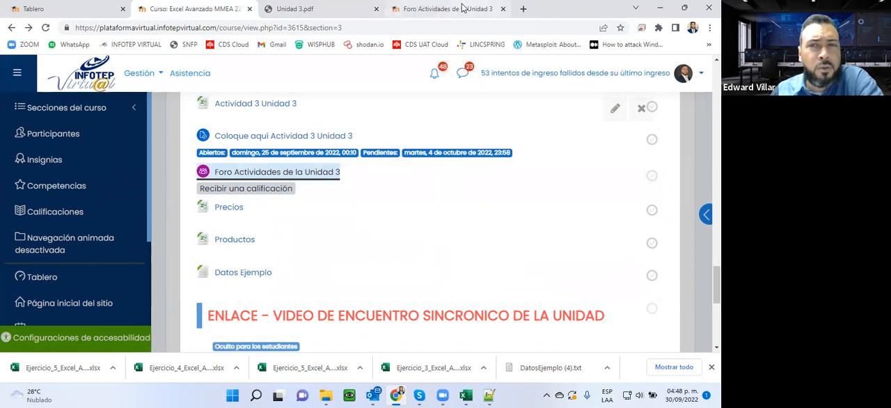
{"action": "left_click", "coordinate": [462, 8]}
{"action": "scroll", "coordinate": [463, 117], "scroll_direction": "down", "scroll_amount": 2}
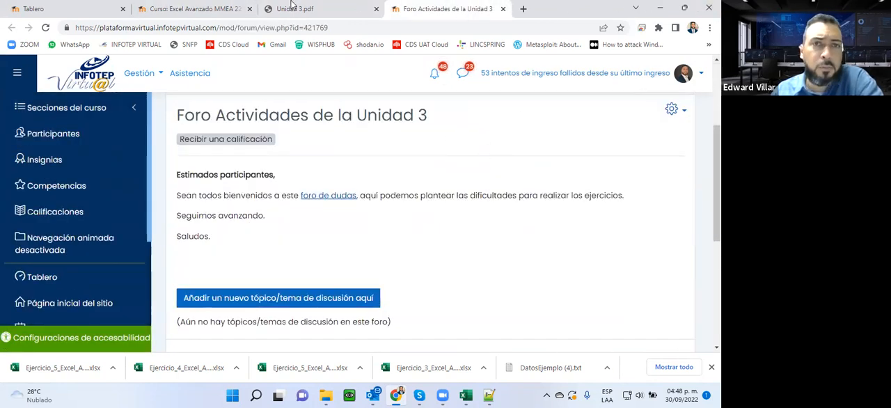
- Return to the course page and review the Unidad 3 resources and activities, from the recorded-session link up to the section heading
{"action": "left_click", "coordinate": [218, 9]}
{"action": "scroll", "coordinate": [383, 240], "scroll_direction": "down", "scroll_amount": 2}
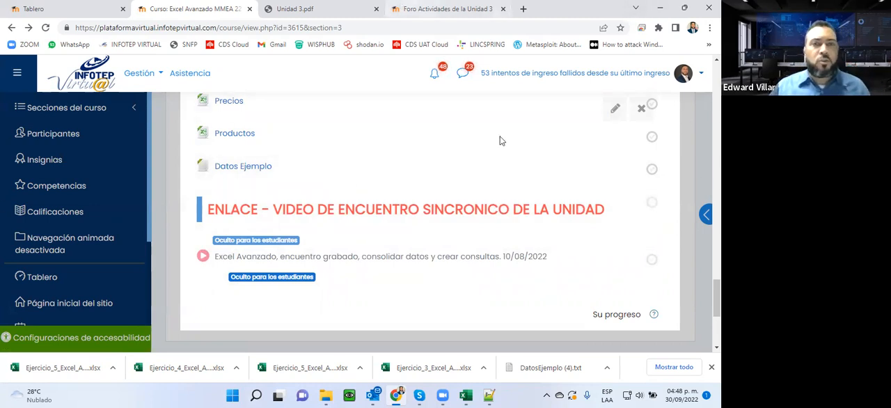
{"action": "scroll", "coordinate": [509, 293], "scroll_direction": "up", "scroll_amount": 7}
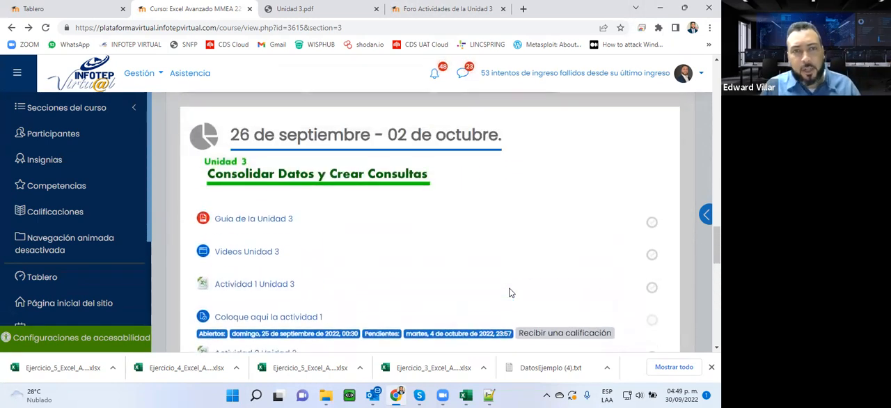
{"action": "scroll", "coordinate": [509, 292], "scroll_direction": "up", "scroll_amount": 2}
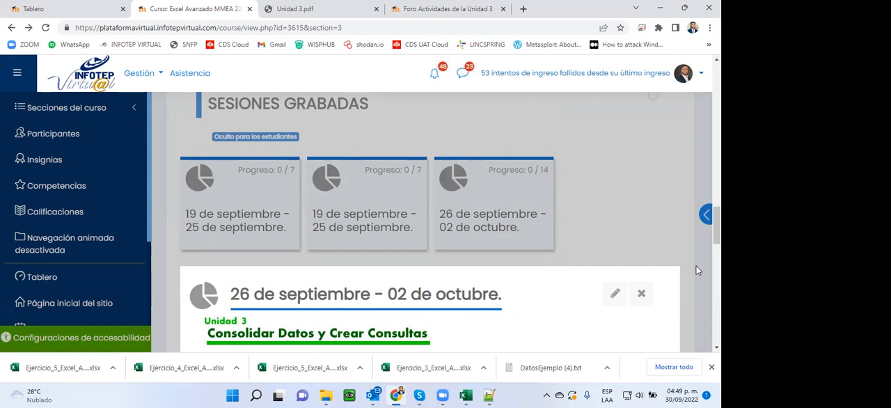
{"action": "left_click", "coordinate": [449, 396]}
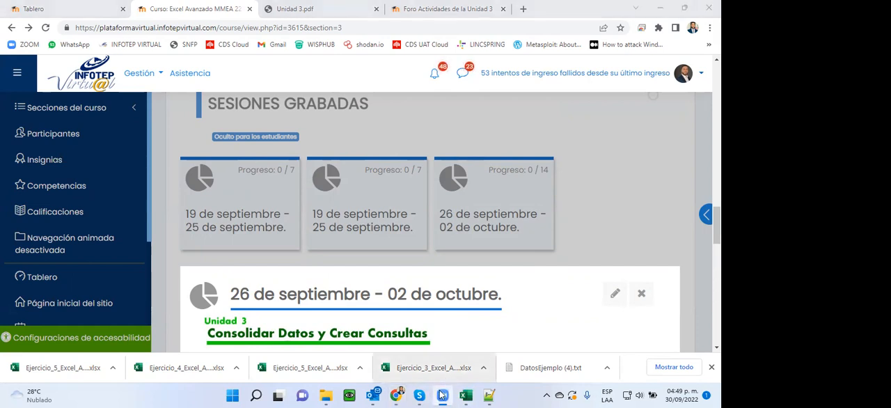
{"action": "left_click", "coordinate": [441, 395]}
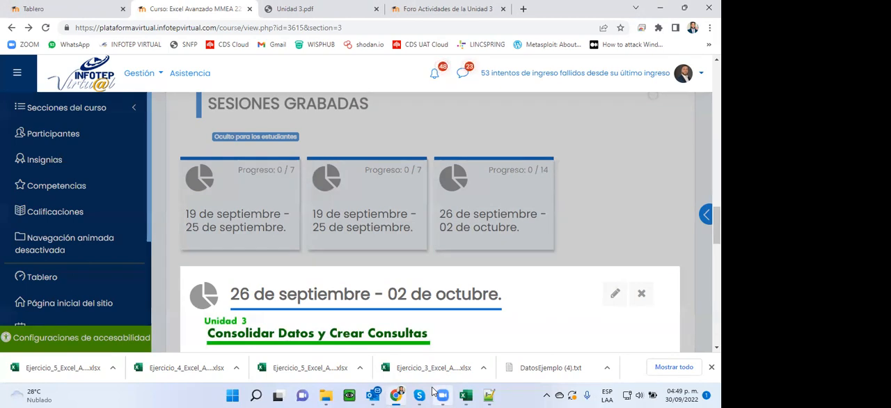
{"action": "left_click", "coordinate": [433, 391]}
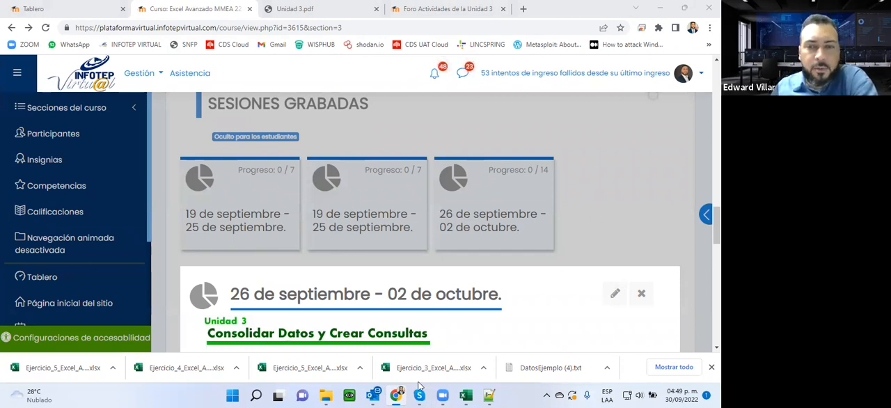
- Switch back to the Ejercicio_5_Excel_Avanzado (13).xlsx workbook in Excel and add a new blank sheet after DatosEjemplo
{"action": "mouse_move", "coordinate": [466, 394]}
{"action": "left_click", "coordinate": [431, 358]}
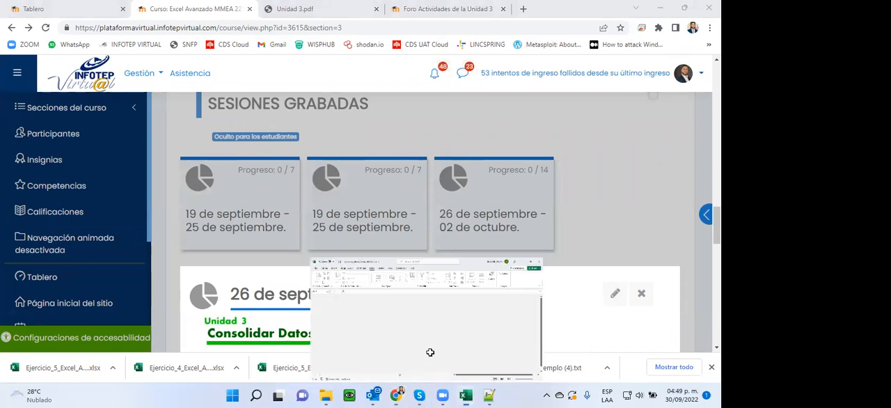
{"action": "left_click", "coordinate": [485, 339]}
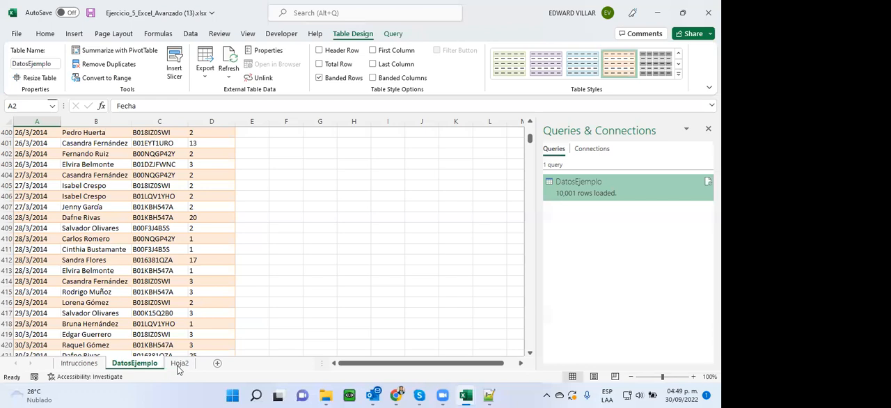
{"action": "left_click", "coordinate": [218, 365]}
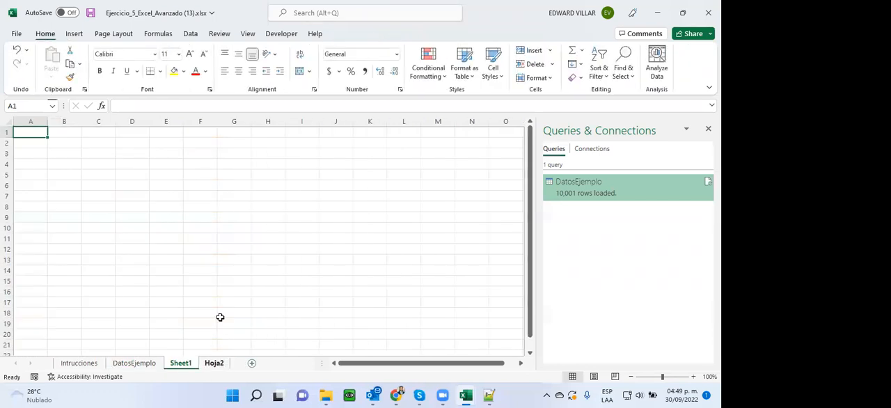
- Create a new blank workbook and select cell L10 in it
{"action": "left_click", "coordinate": [17, 35]}
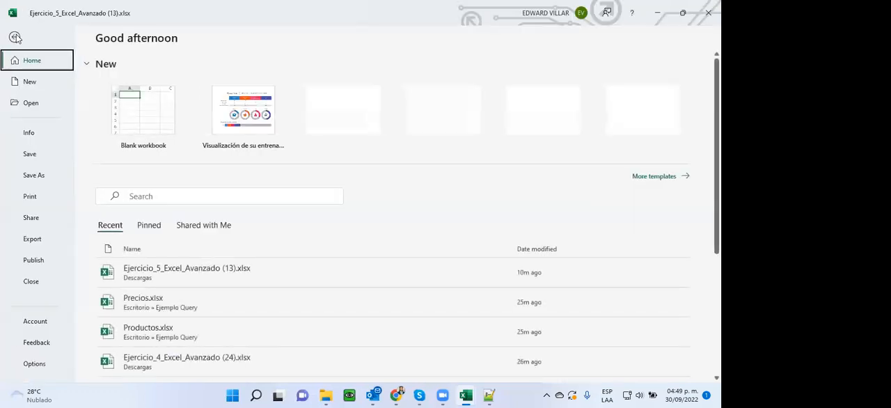
{"action": "left_click", "coordinate": [126, 122]}
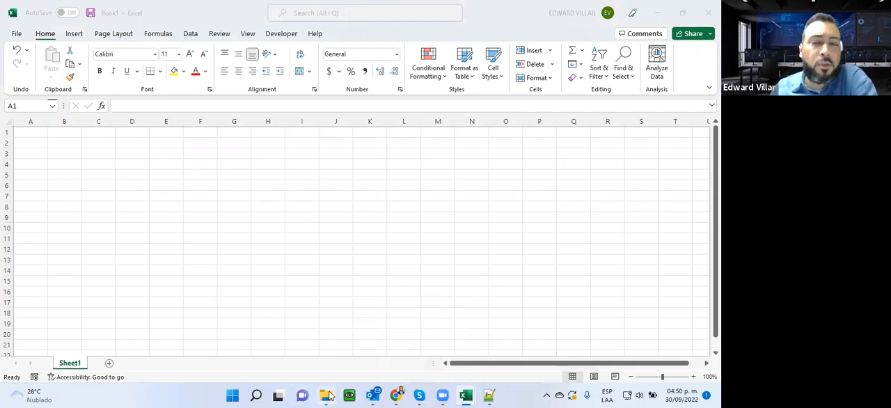
{"action": "mouse_move", "coordinate": [330, 396]}
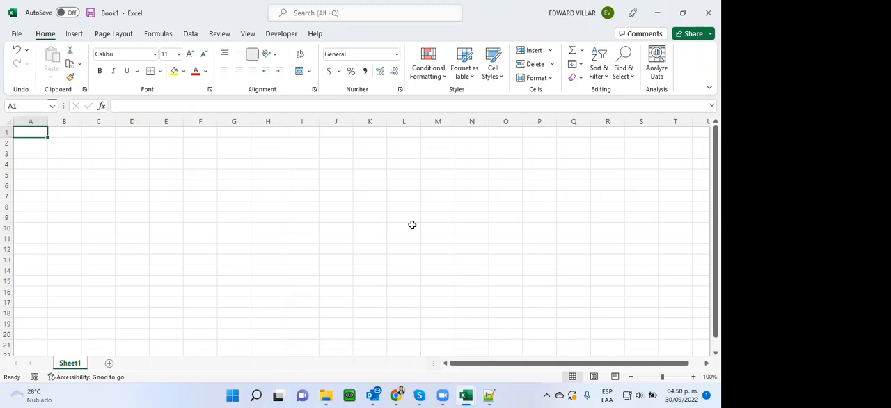
{"action": "left_click", "coordinate": [409, 226]}
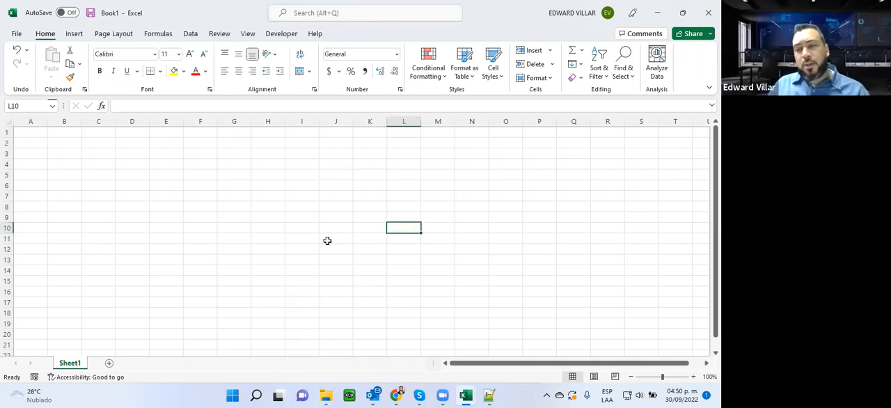